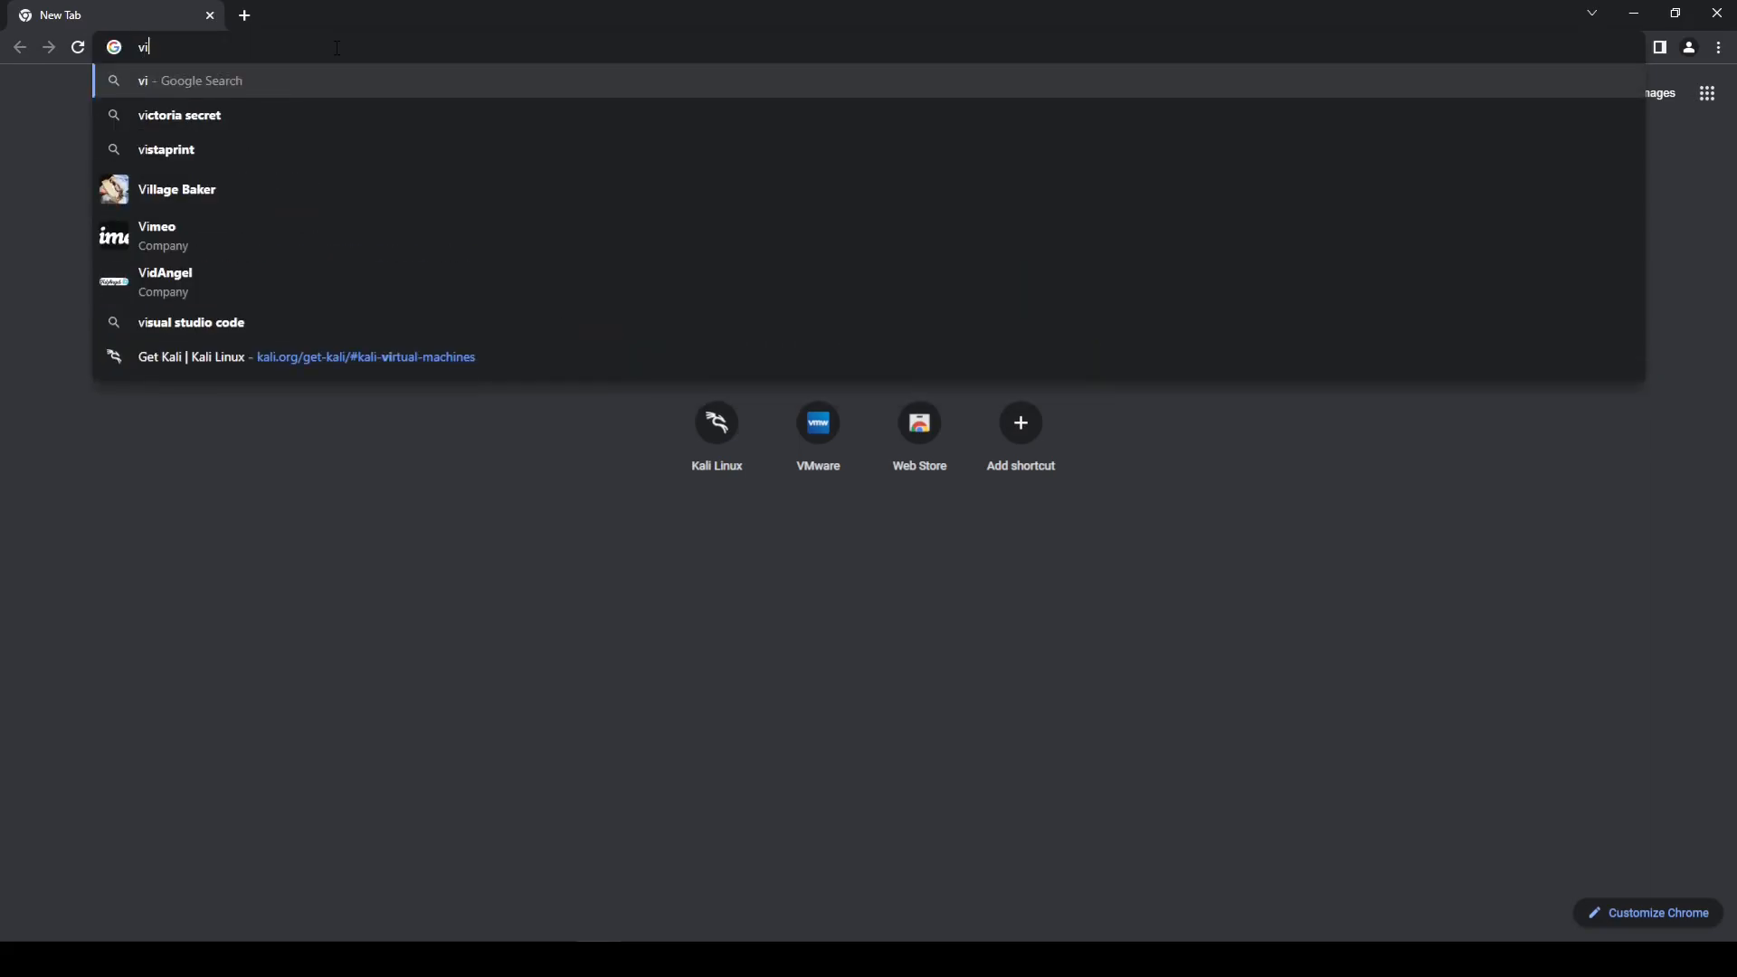
Step: Search the web for "virtual box"
{"action": "type", "text": "rt"}
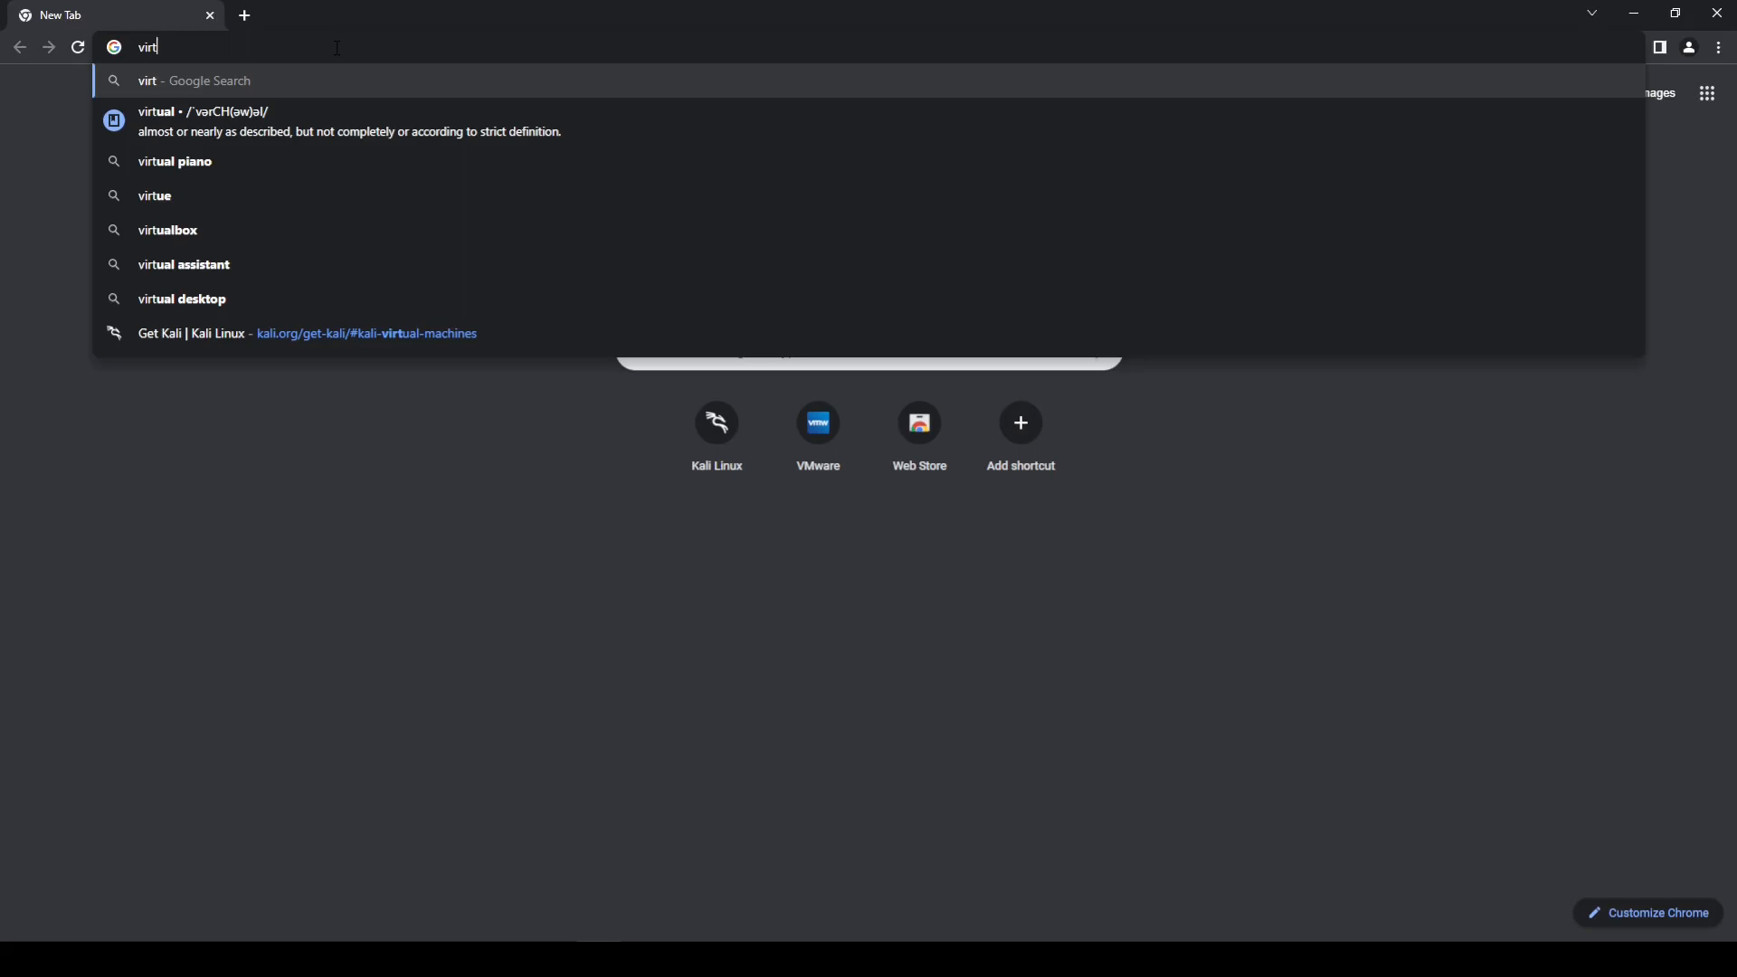
{"action": "type", "text": "u"}
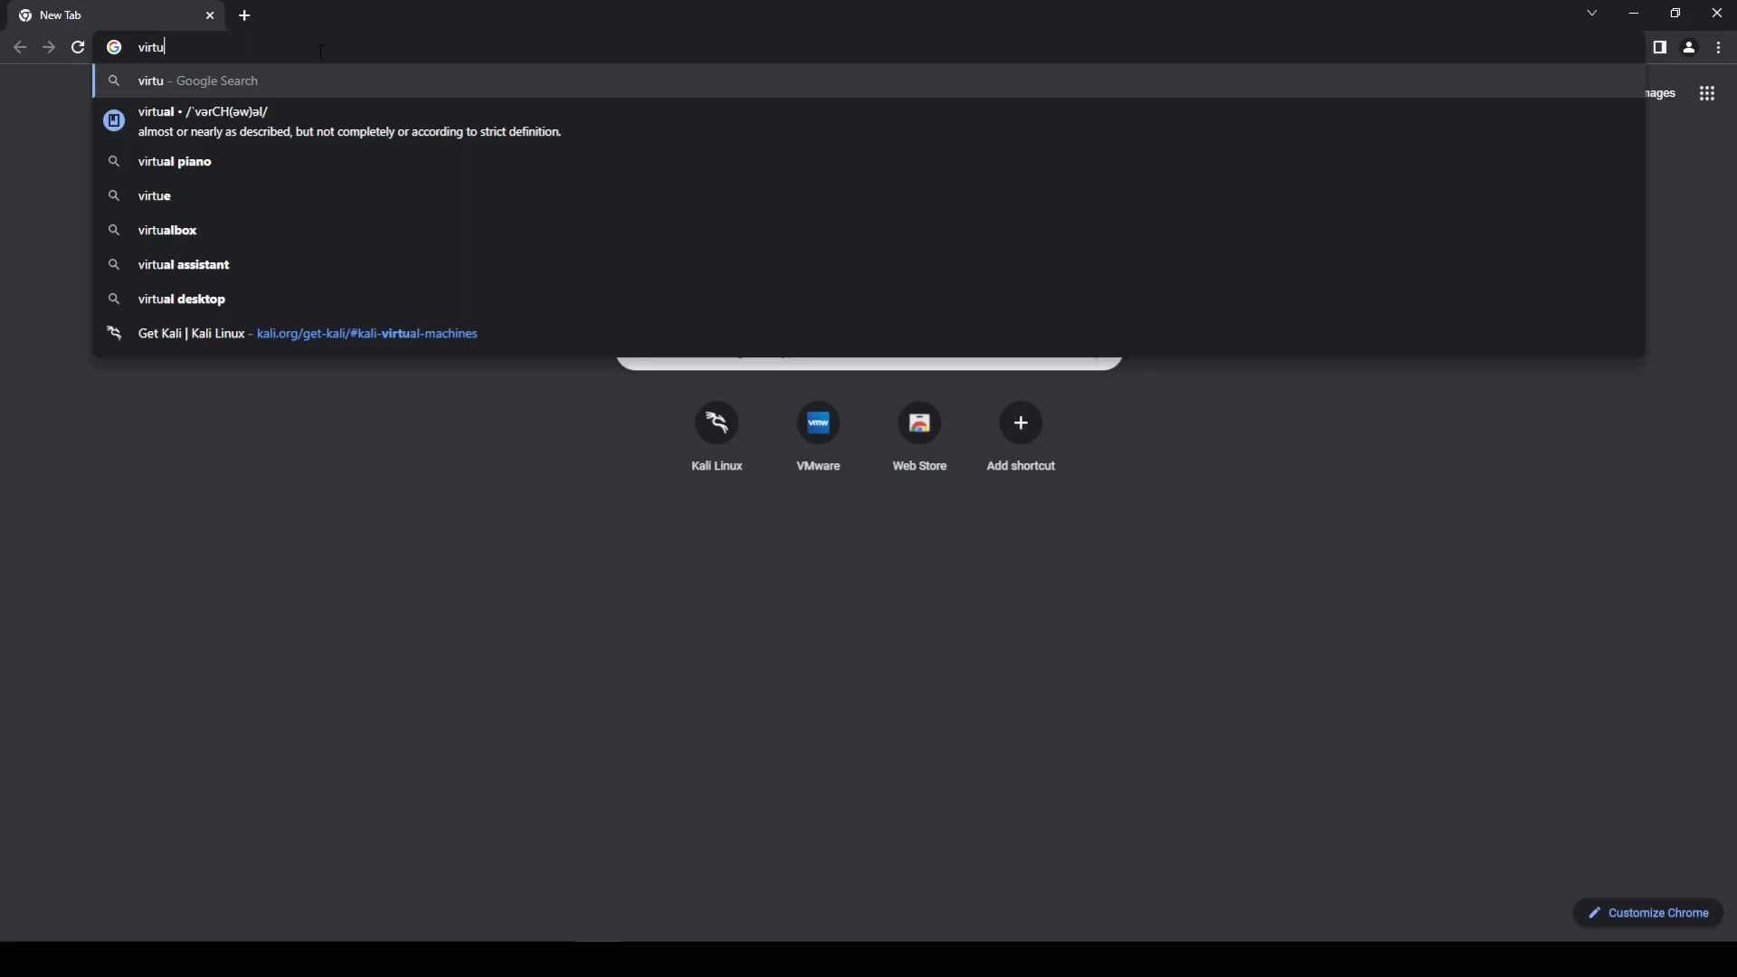
{"action": "type", "text": "al box"}
{"action": "key", "text": "Return"}
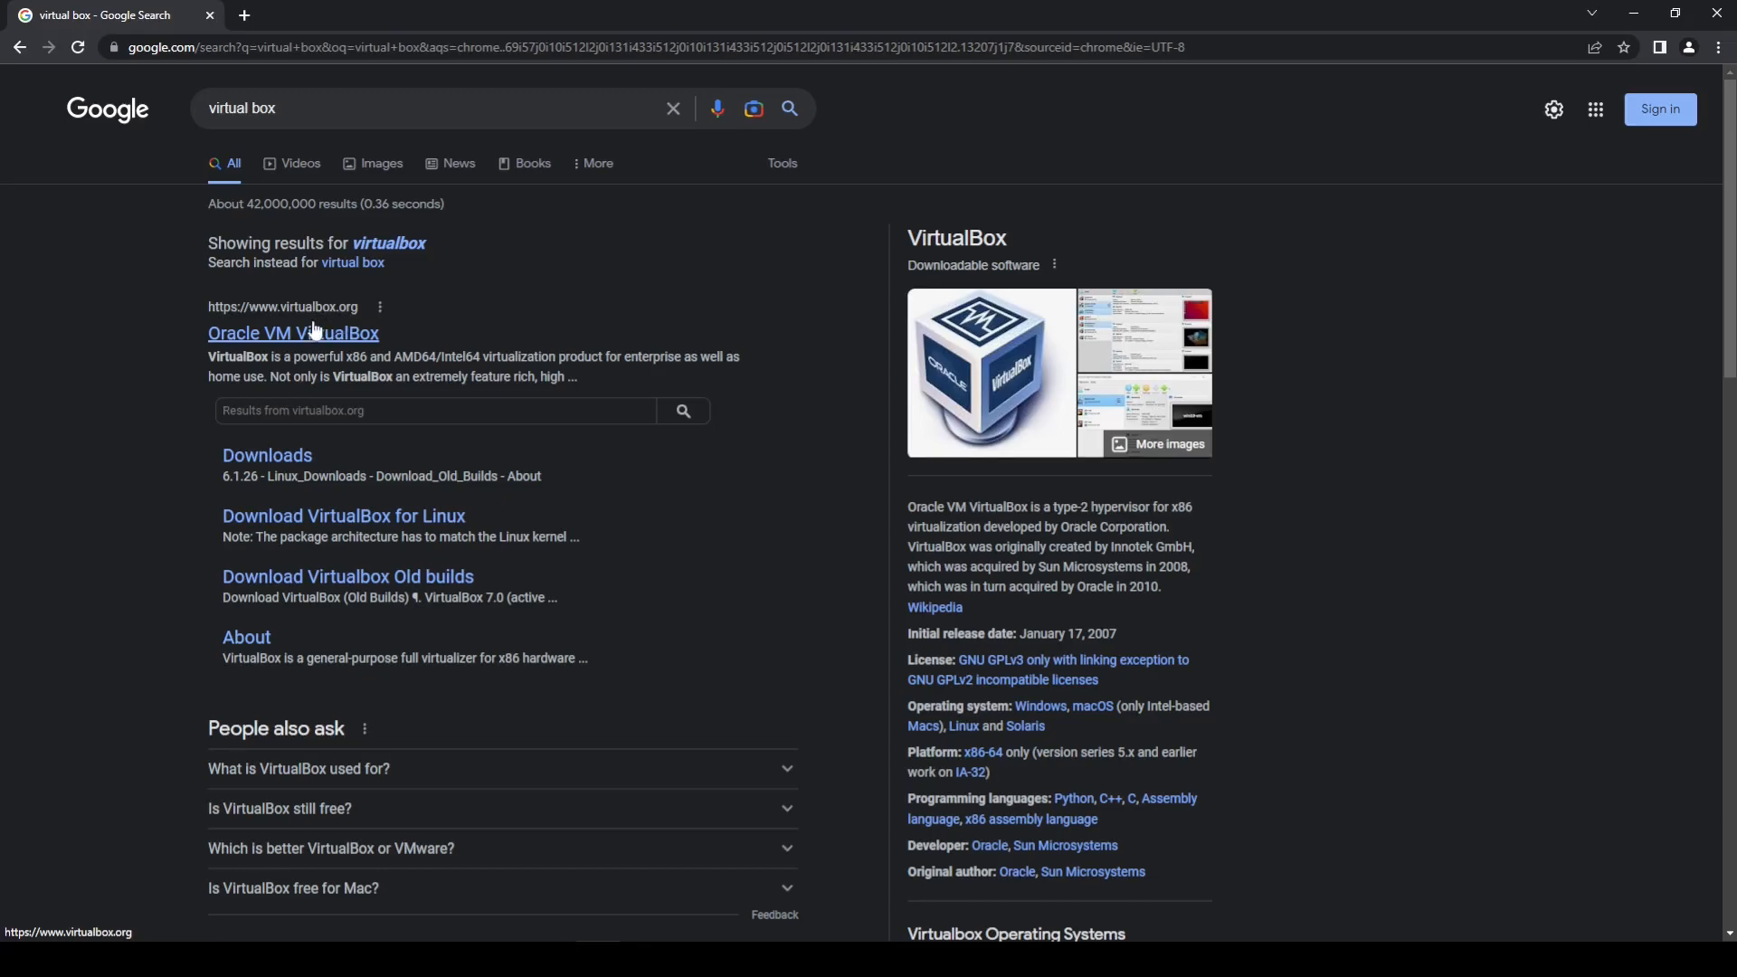
Step: Open the official VirtualBox website and go to its Downloads page
{"action": "left_click", "coordinate": [256, 344]}
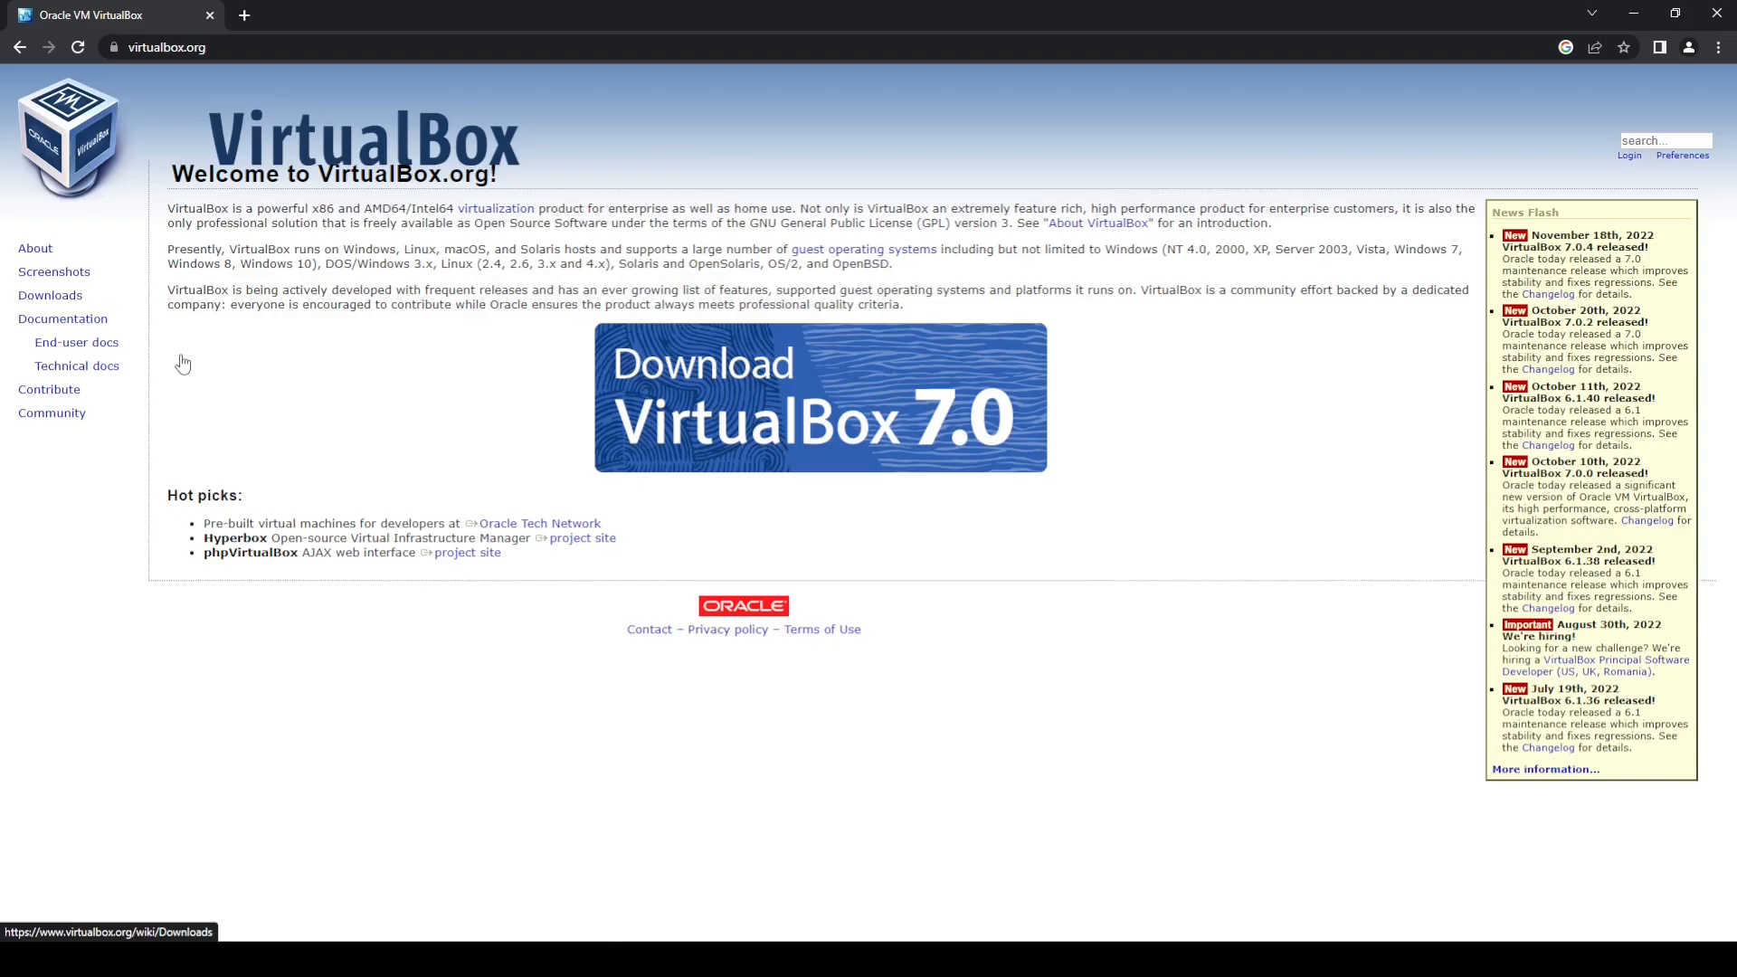
{"action": "left_click", "coordinate": [784, 407]}
{"action": "double_click", "coordinate": [56, 301]}
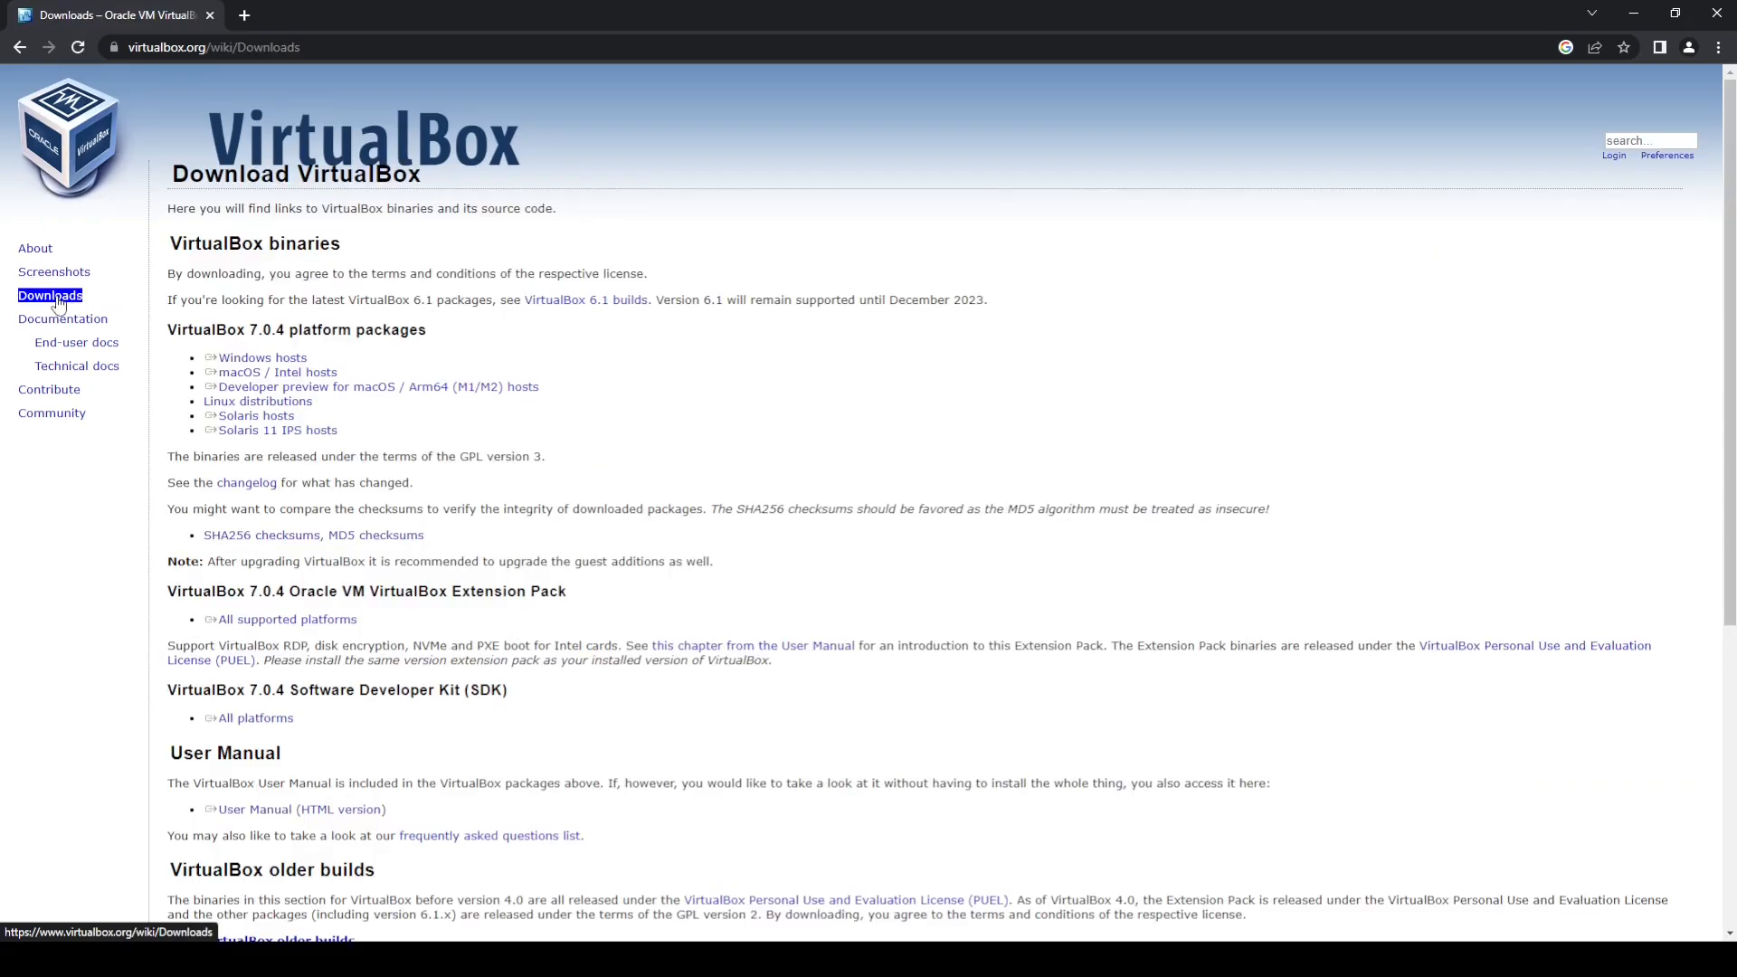
{"action": "left_click", "coordinate": [56, 301]}
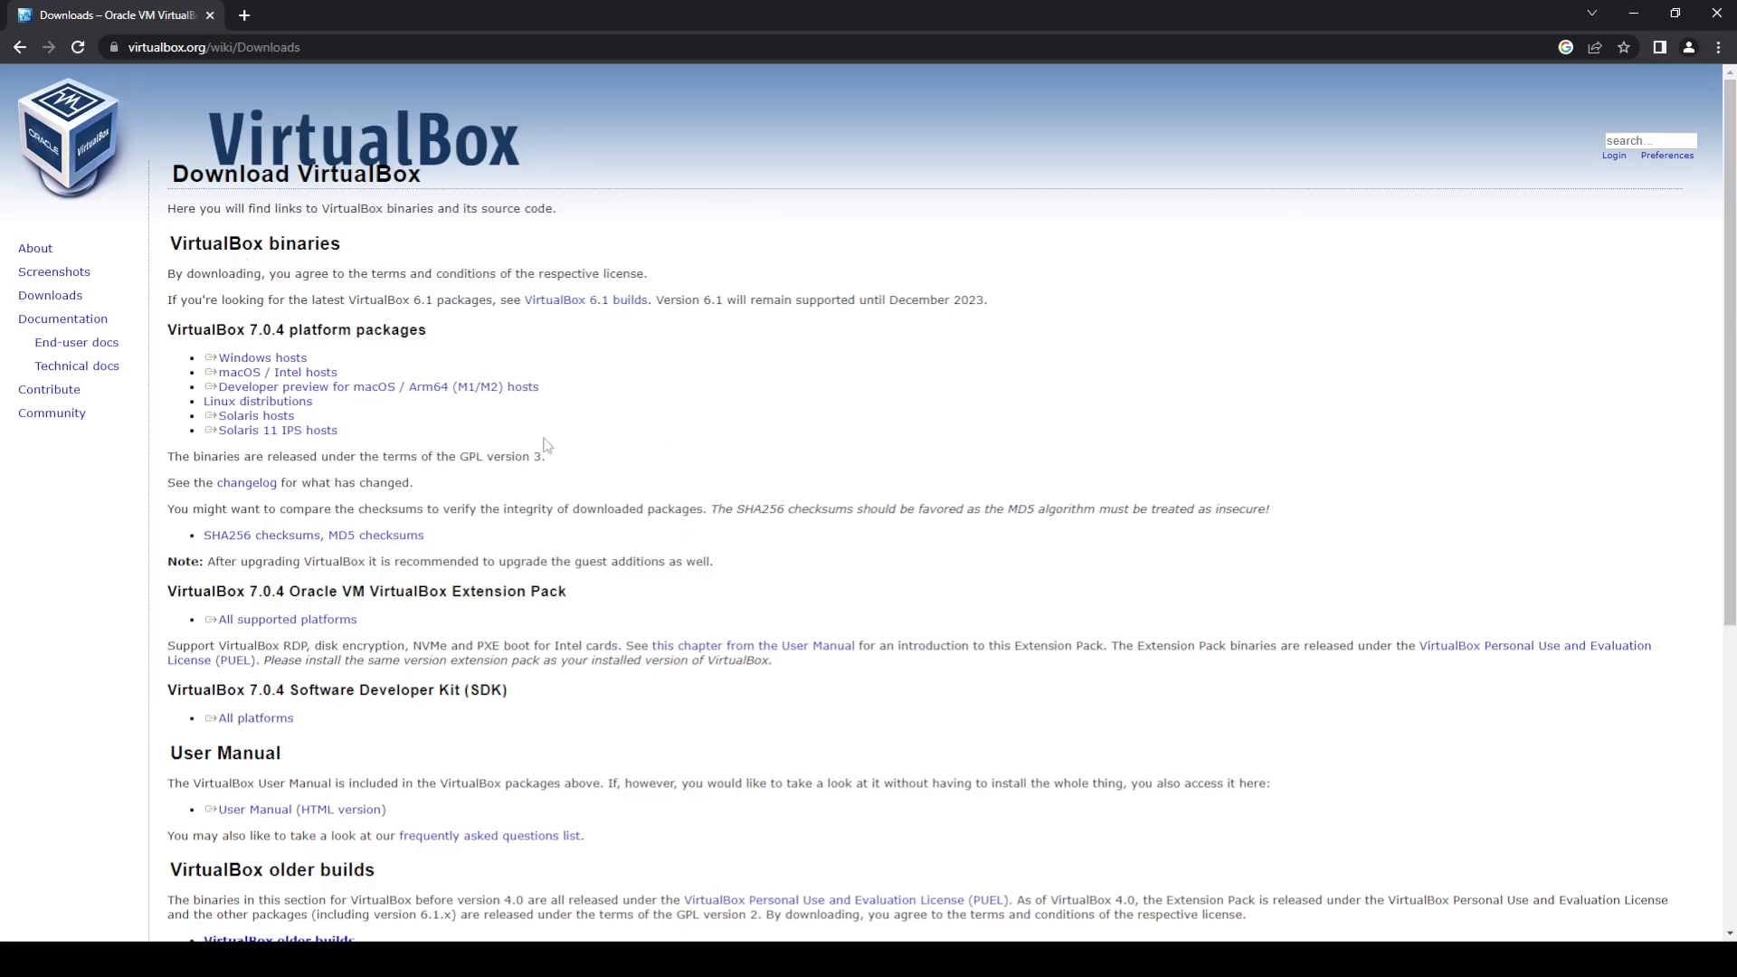
Step: Download the VirtualBox 7.0.4 installer for Windows hosts
{"action": "scroll", "coordinate": [467, 693], "scroll_direction": "down", "scroll_amount": 4}
{"action": "scroll", "coordinate": [506, 472], "scroll_direction": "up", "scroll_amount": 4}
{"action": "scroll", "coordinate": [554, 742], "scroll_direction": "down", "scroll_amount": 4}
{"action": "scroll", "coordinate": [554, 751], "scroll_direction": "up", "scroll_amount": 4}
{"action": "left_click", "coordinate": [243, 362]}
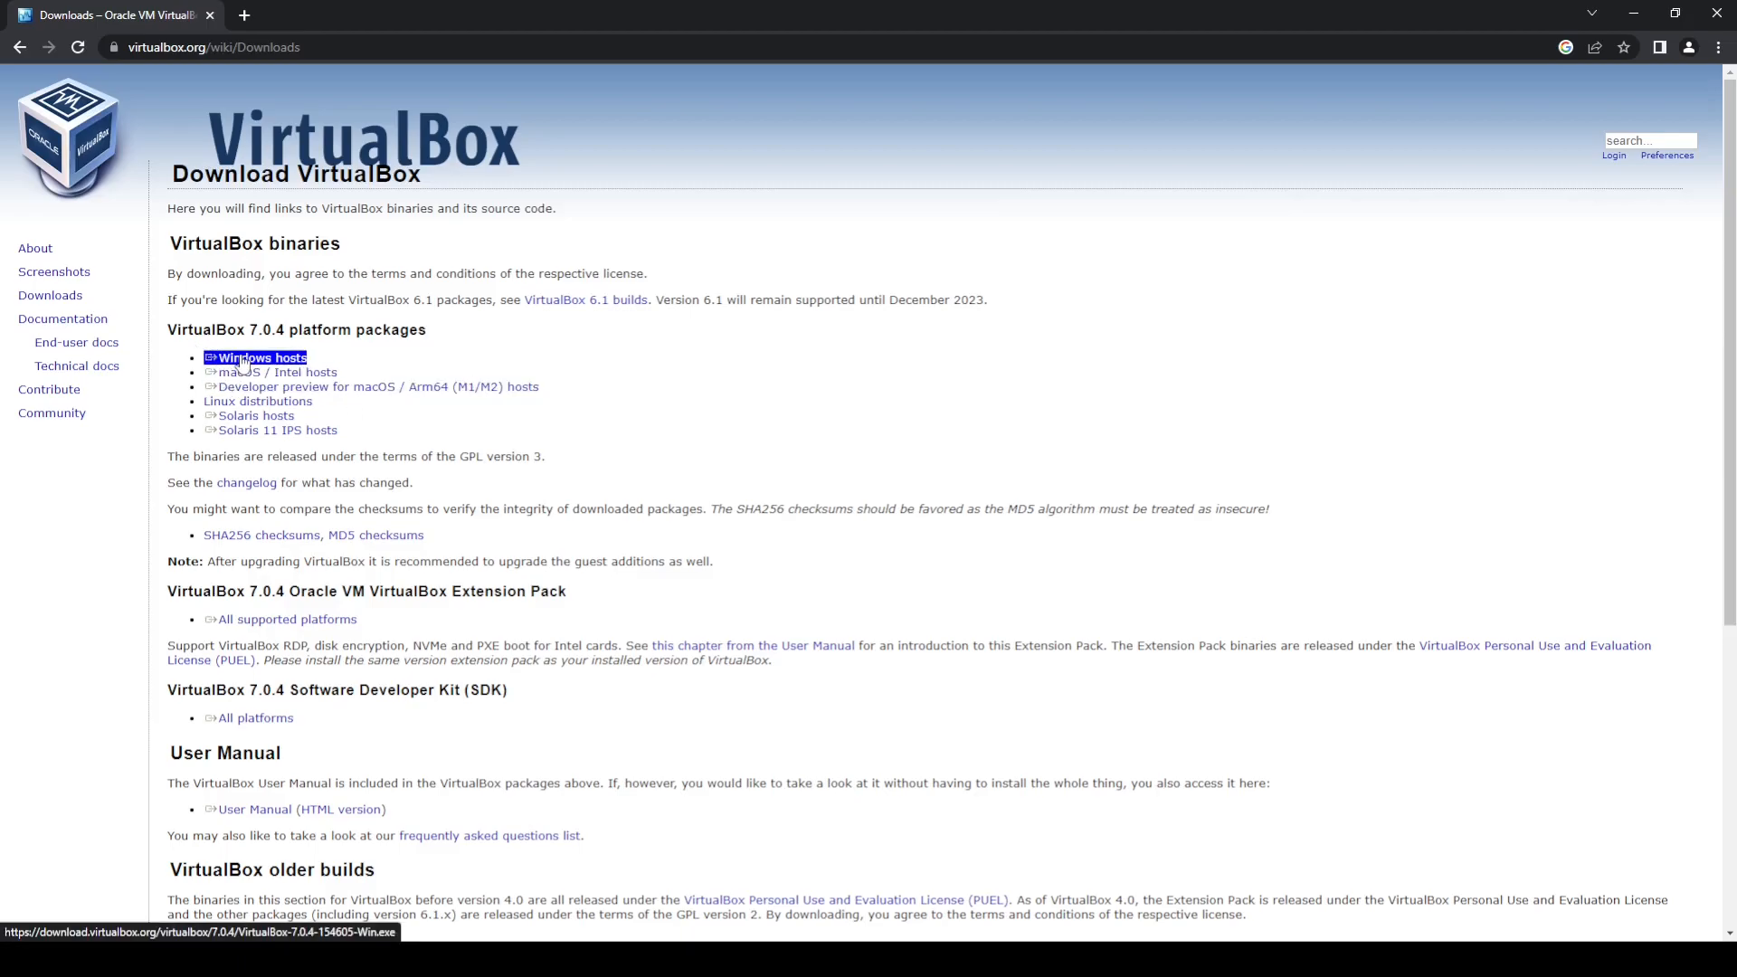
{"action": "left_click", "coordinate": [263, 373]}
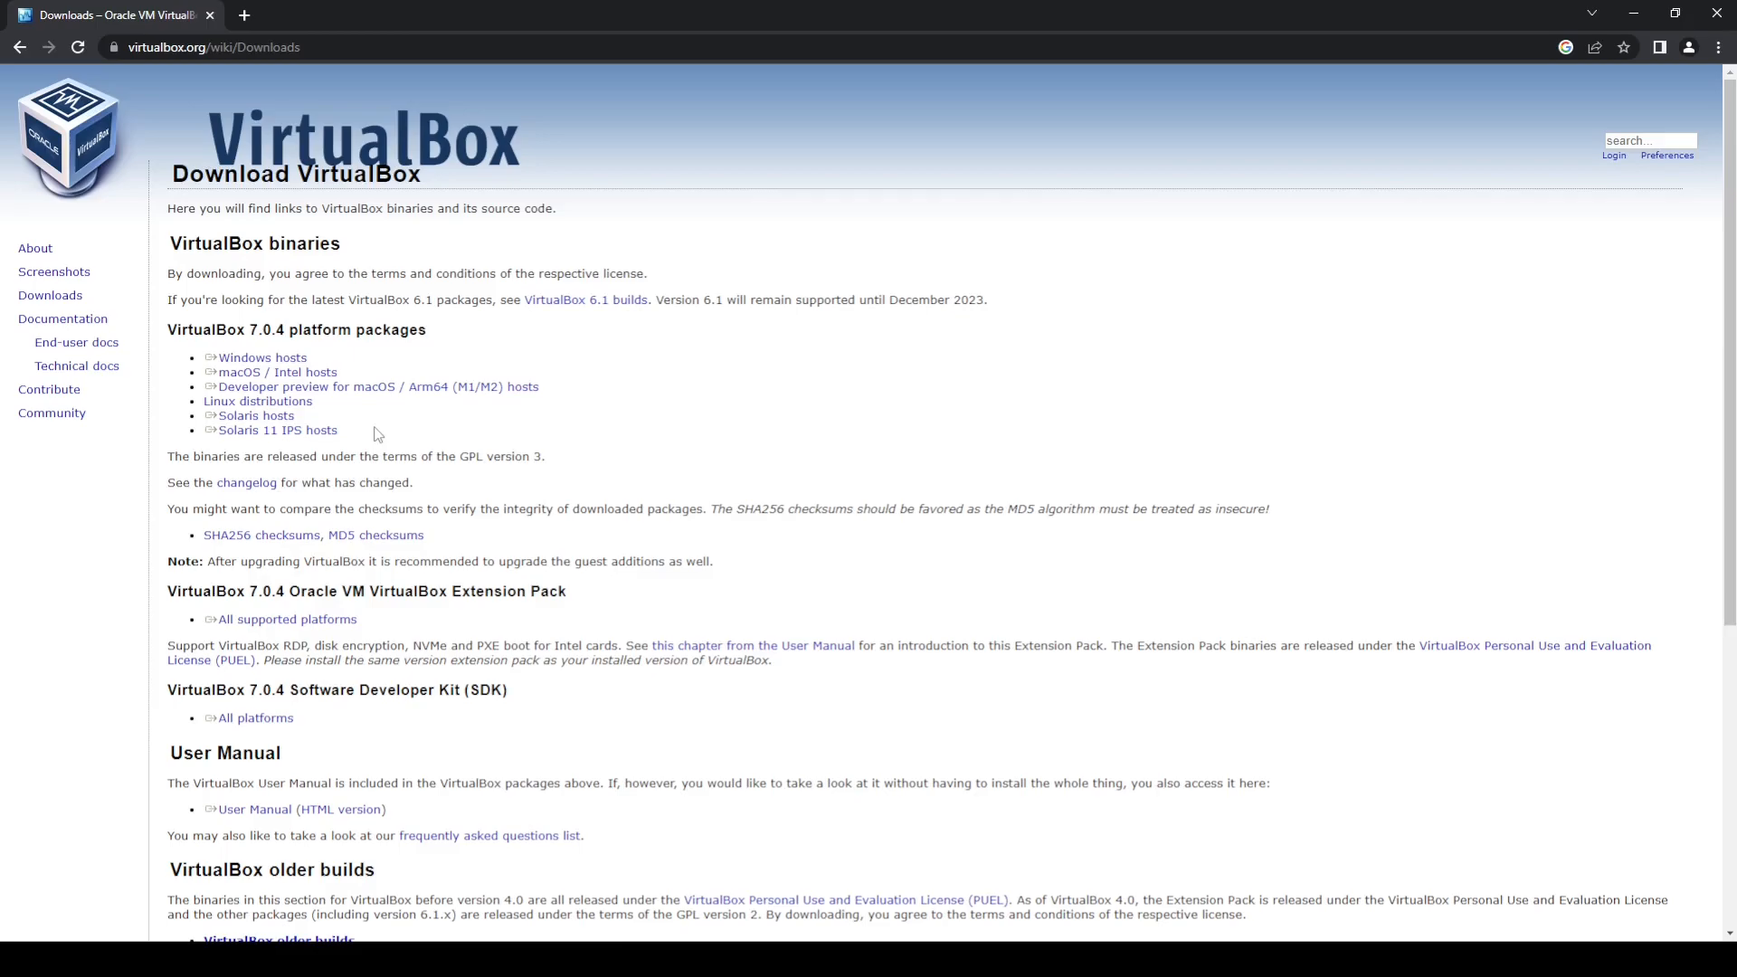
{"action": "left_click", "coordinate": [283, 405]}
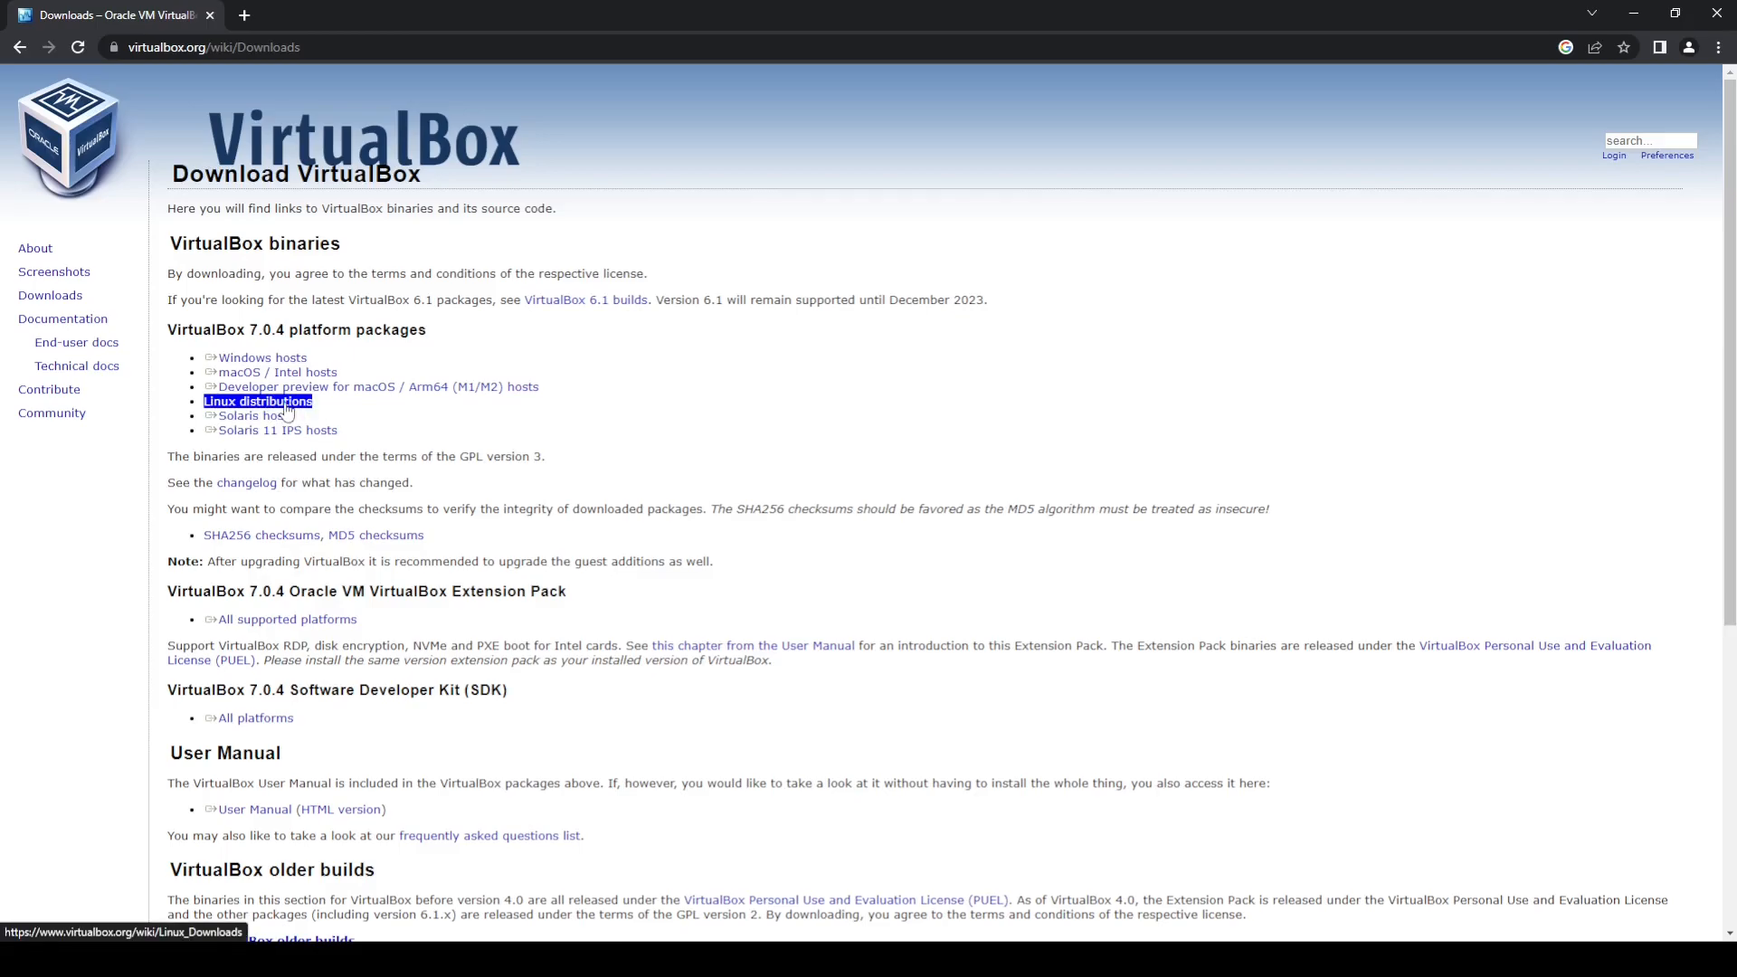
{"action": "left_click", "coordinate": [291, 361]}
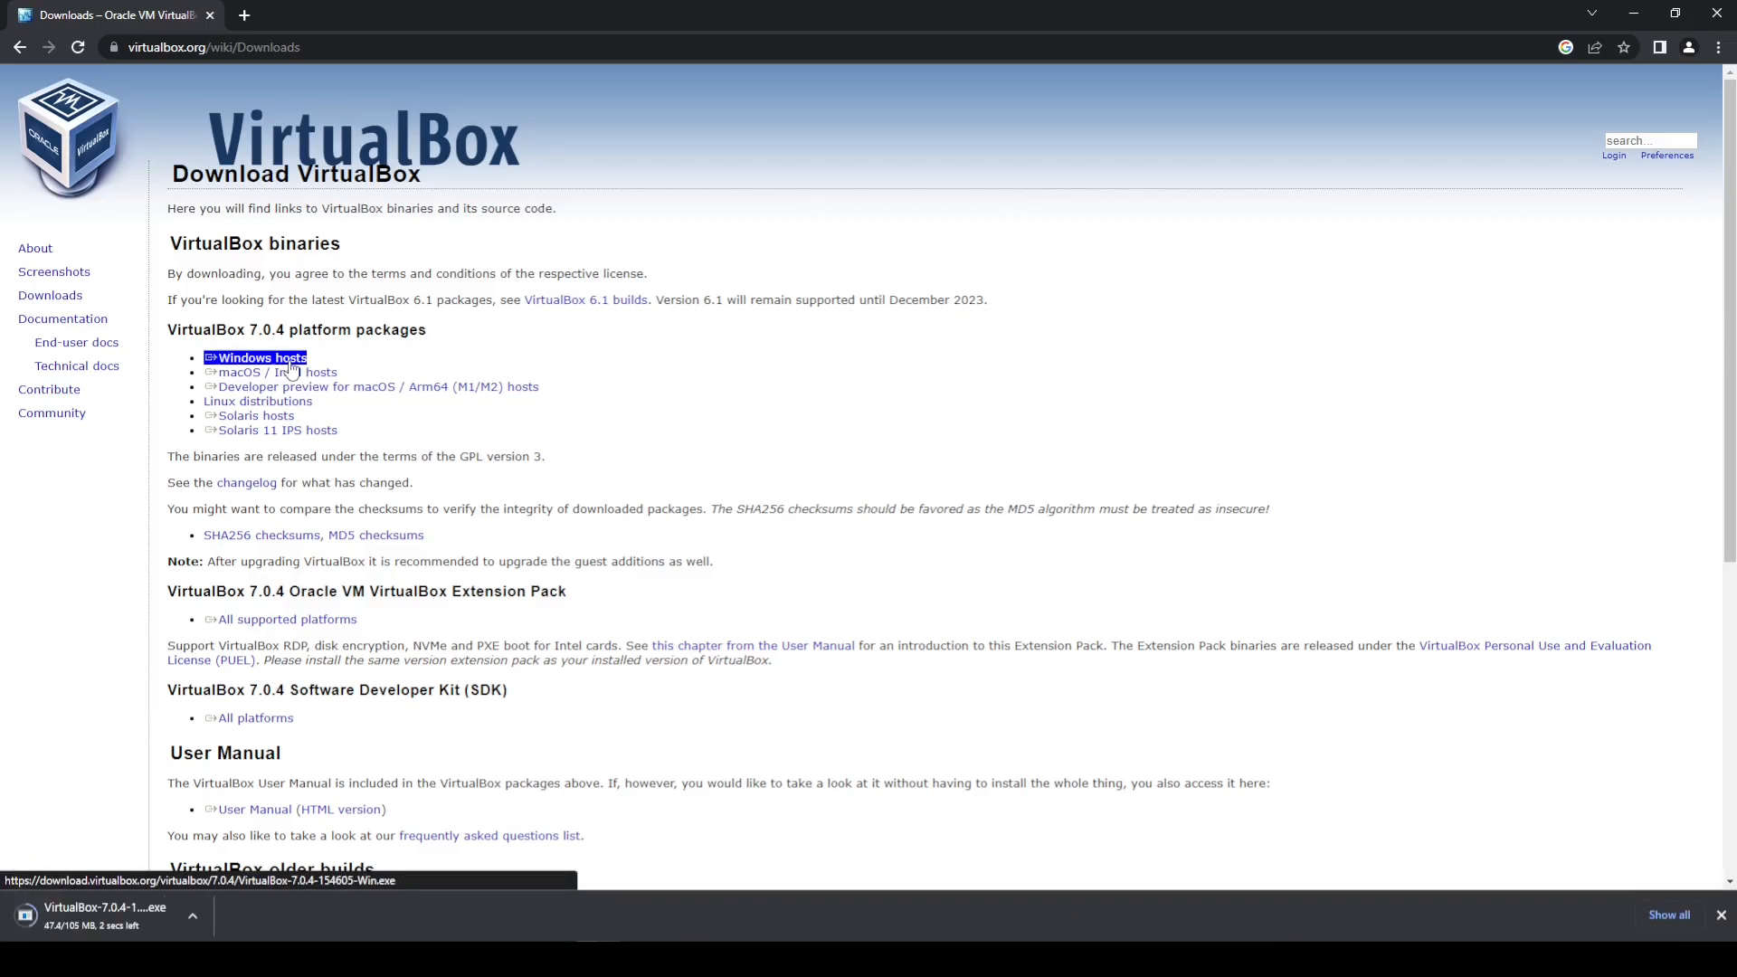
Step: Launch the downloaded VirtualBox installer and proceed to its custom setup page
{"action": "left_click", "coordinate": [67, 914]}
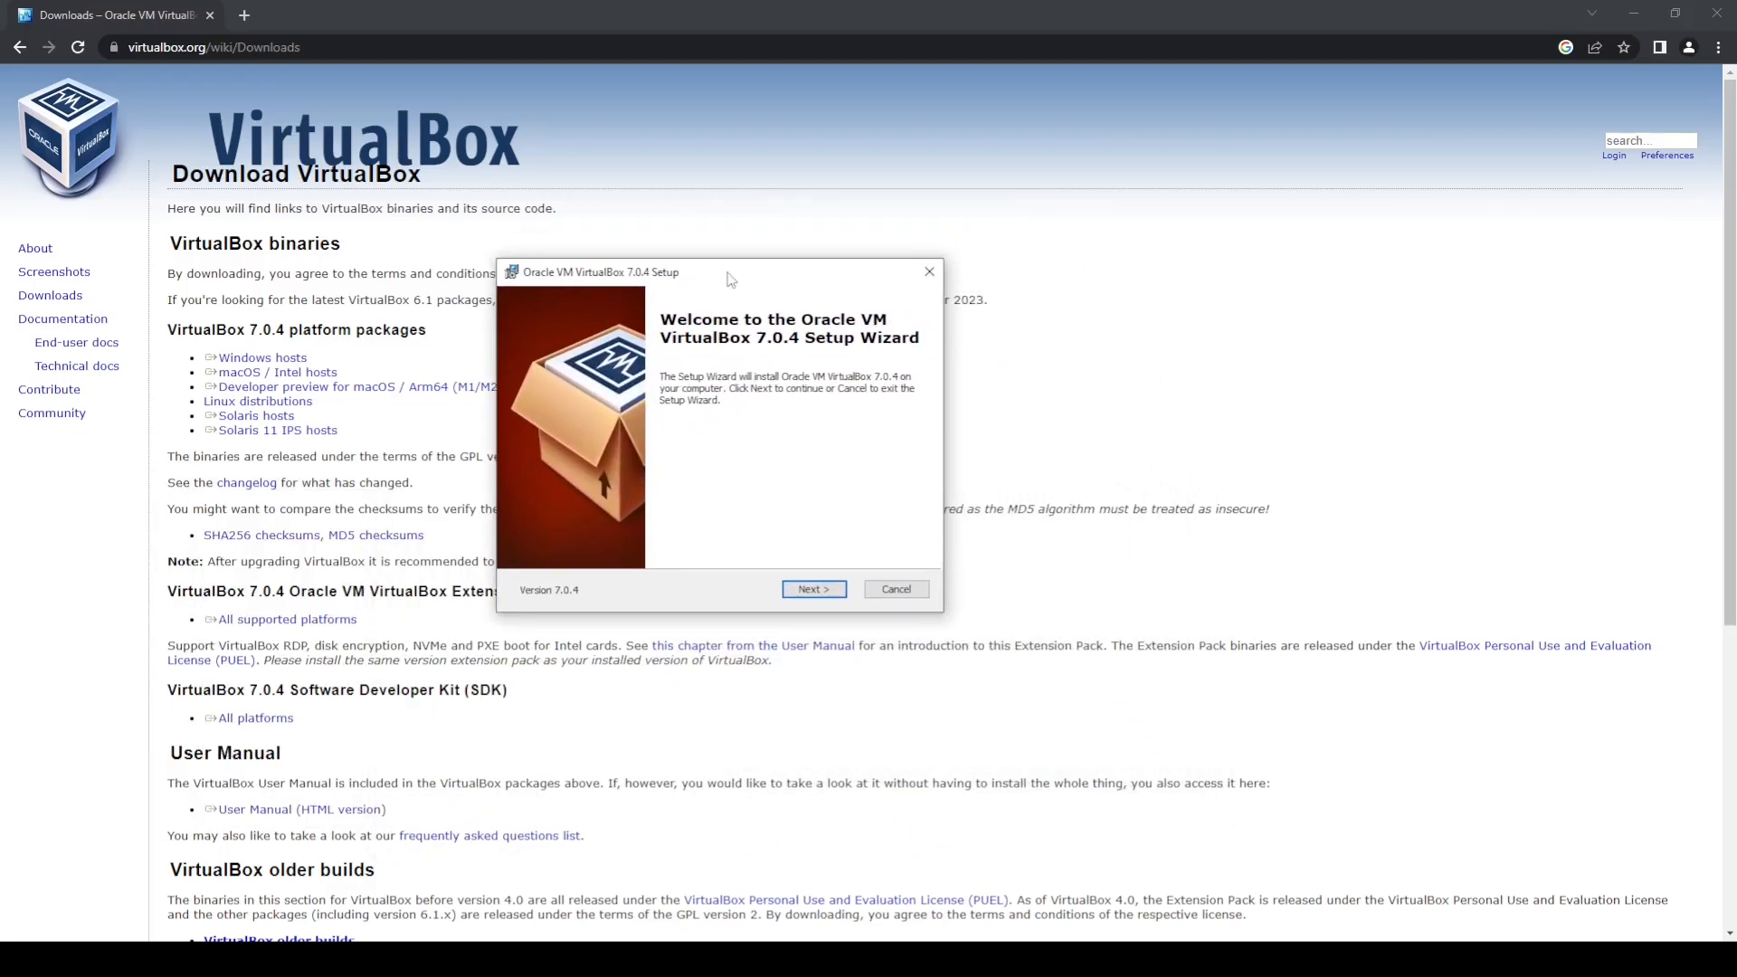
{"action": "left_click", "coordinate": [813, 590]}
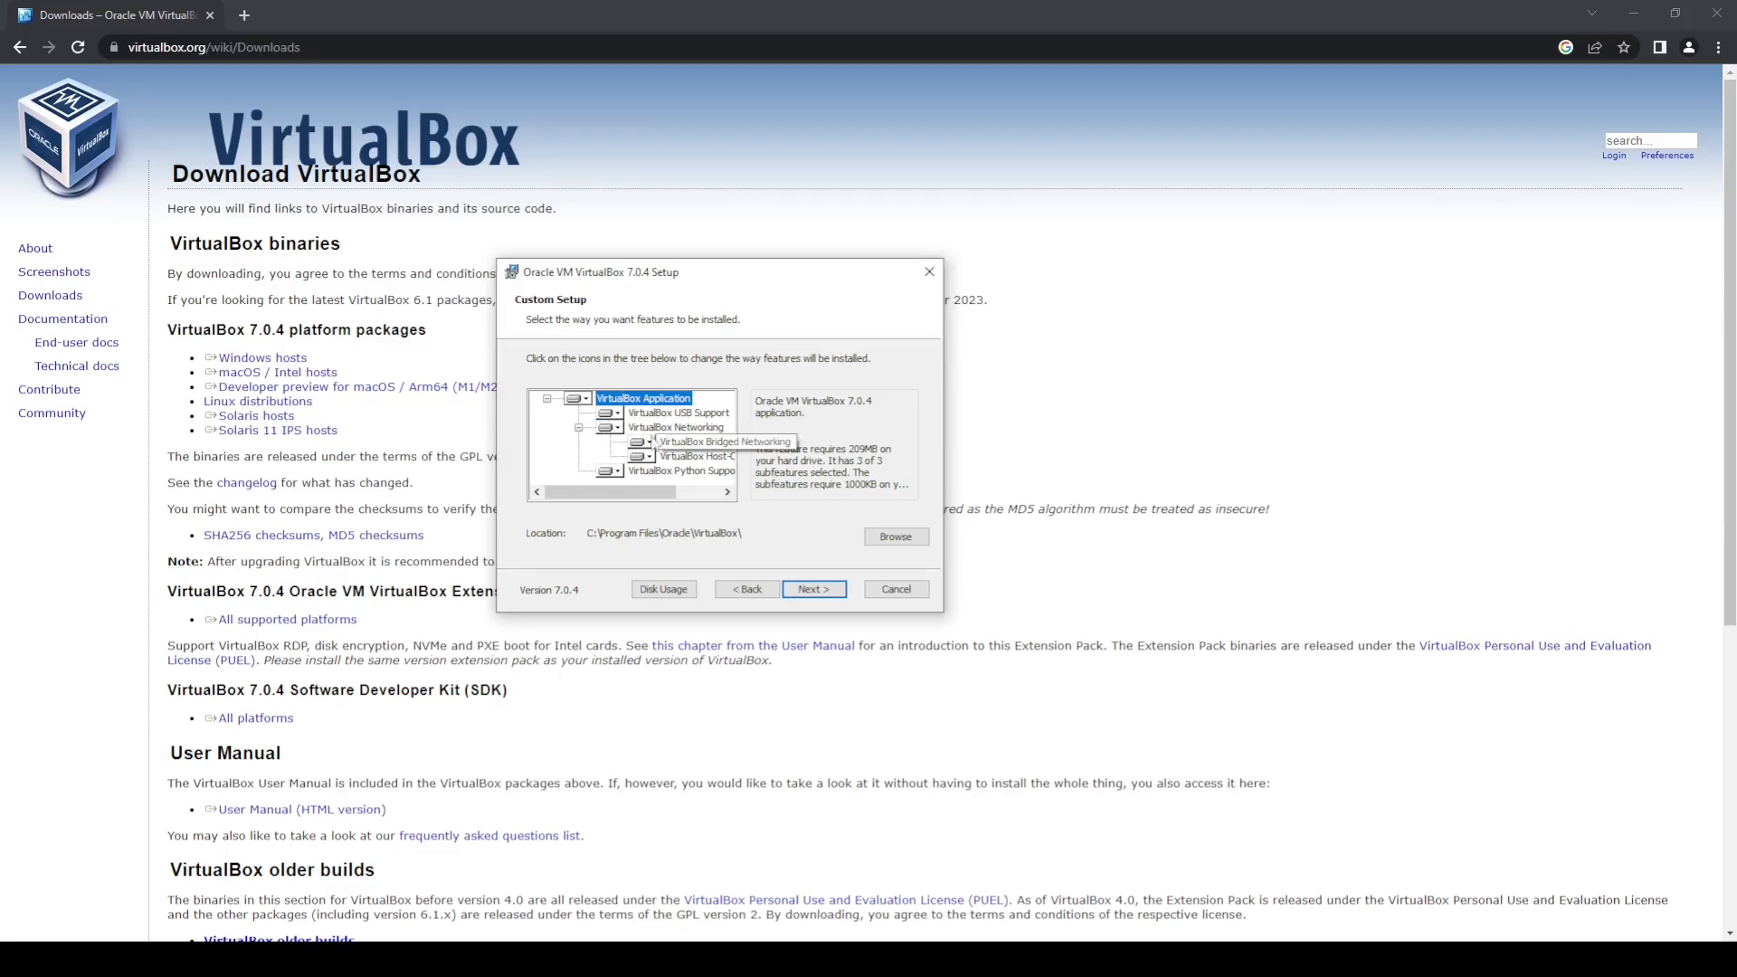
{"action": "left_click_drag", "start_coordinate": [630, 497], "coordinate": [677, 500]}
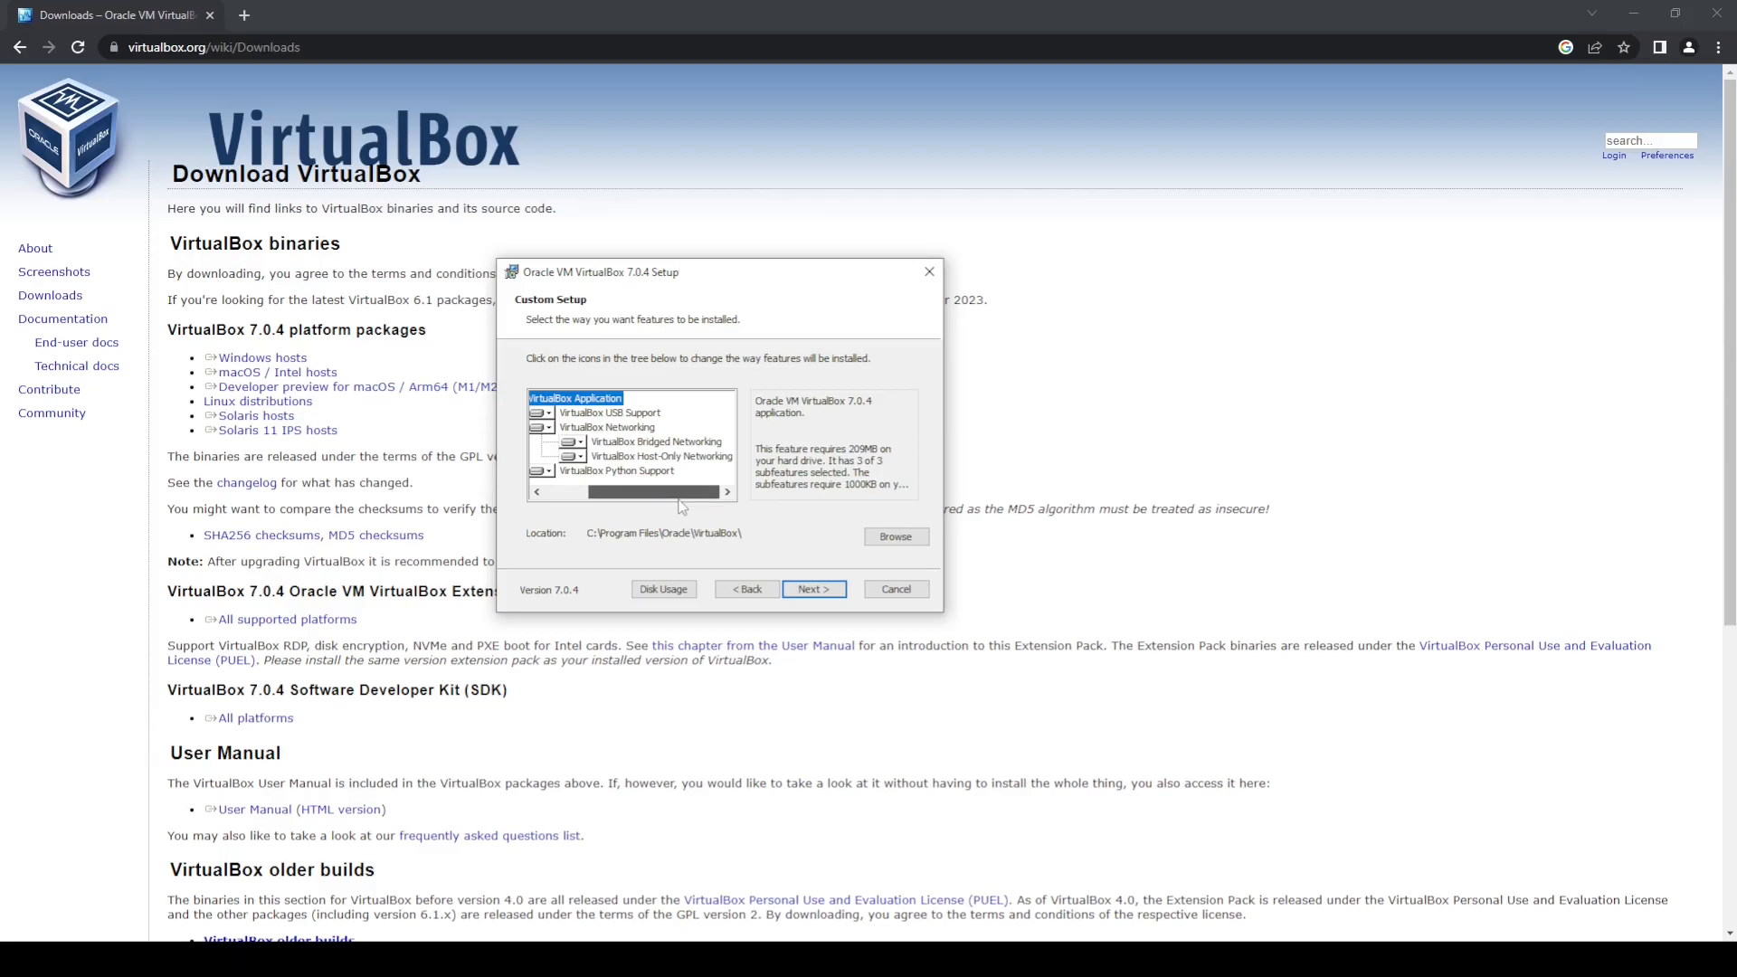
{"action": "left_click_drag", "start_coordinate": [681, 495], "coordinate": [614, 495]}
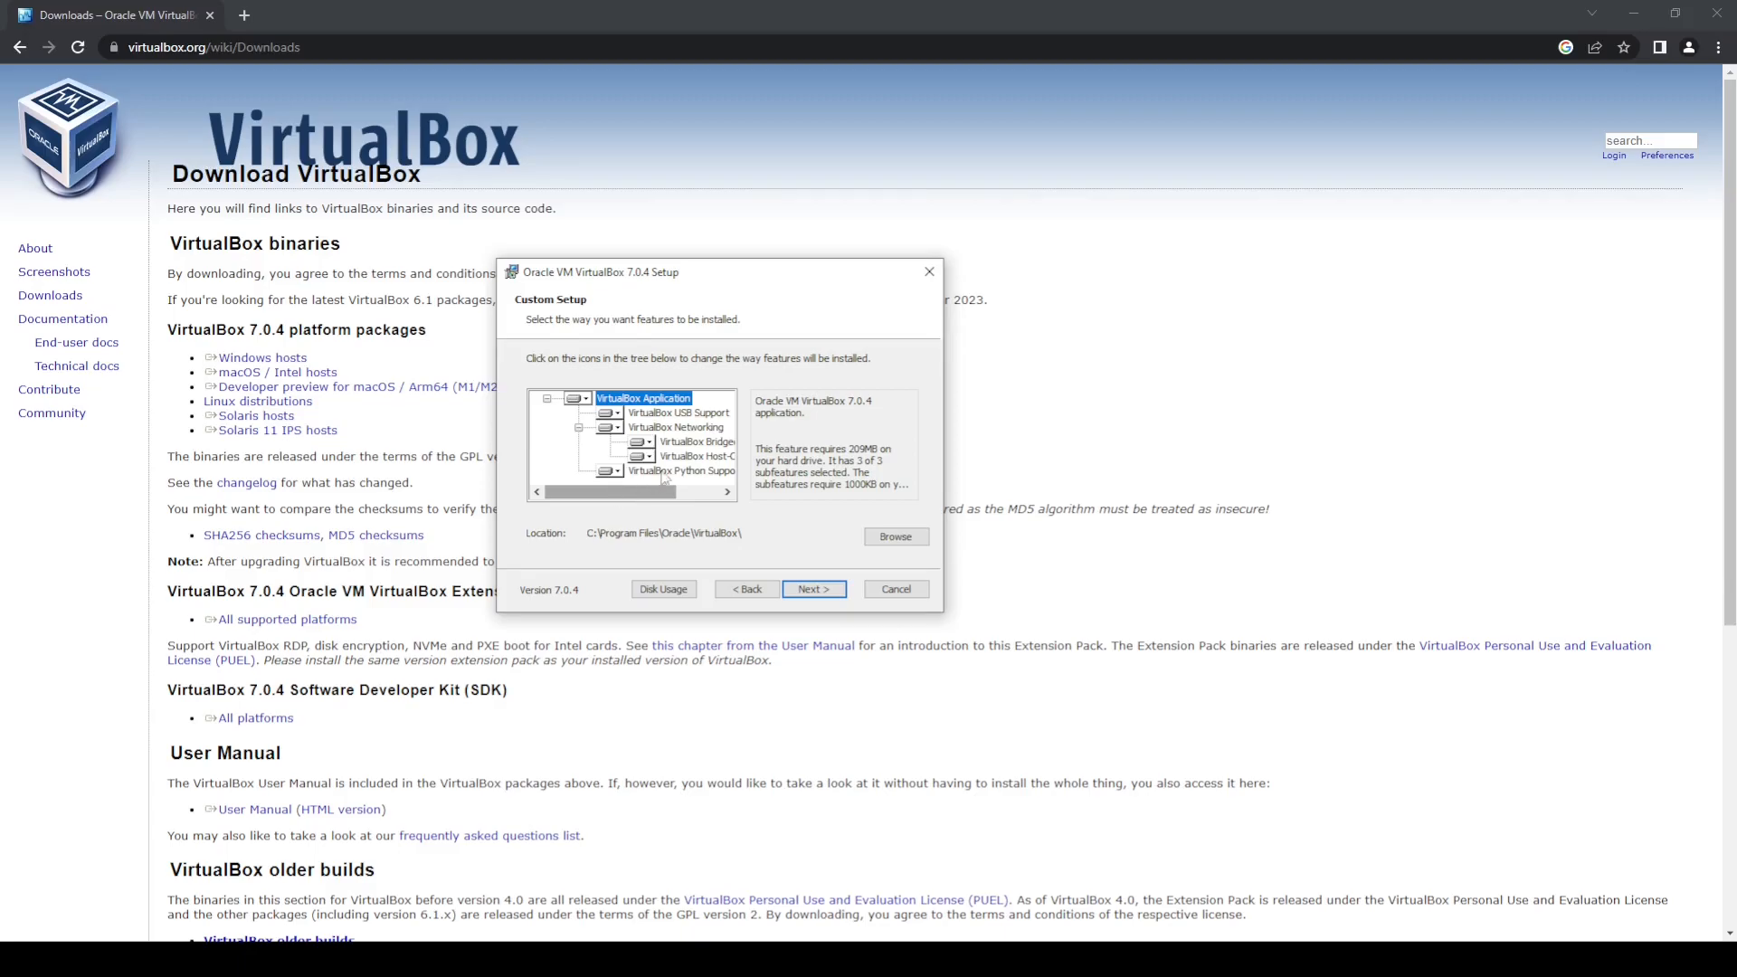
{"action": "left_click", "coordinate": [814, 590]}
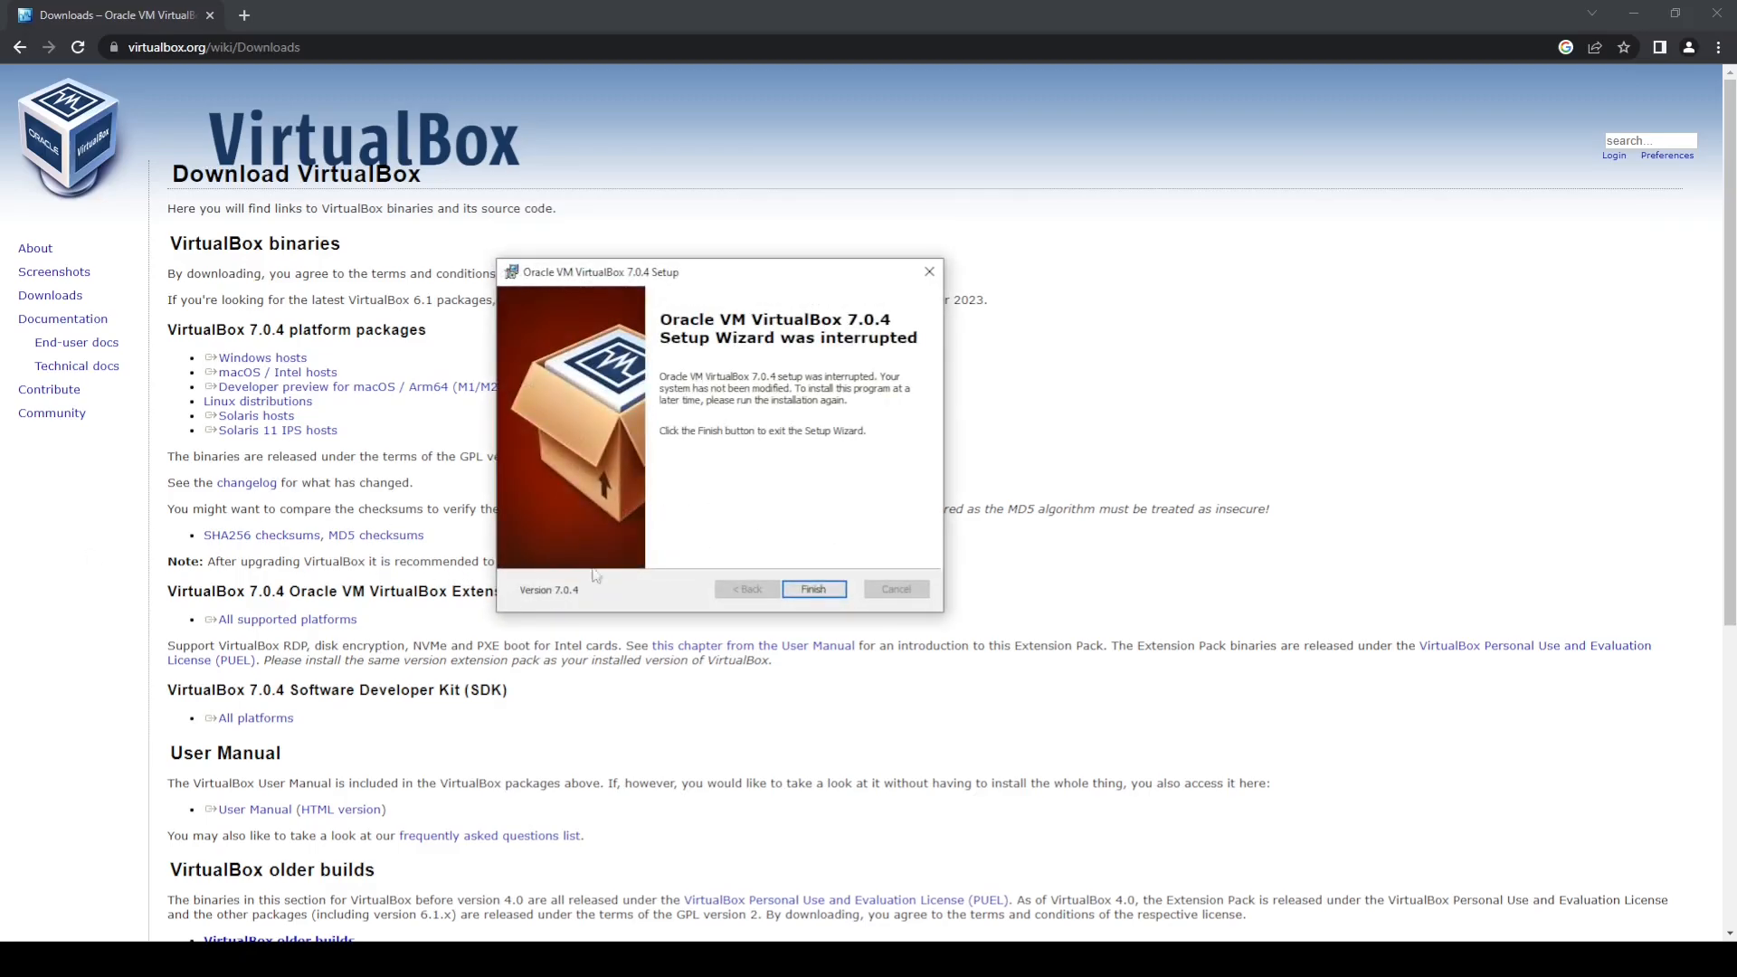
{"action": "left_click", "coordinate": [828, 593]}
{"action": "left_click", "coordinate": [645, 664]}
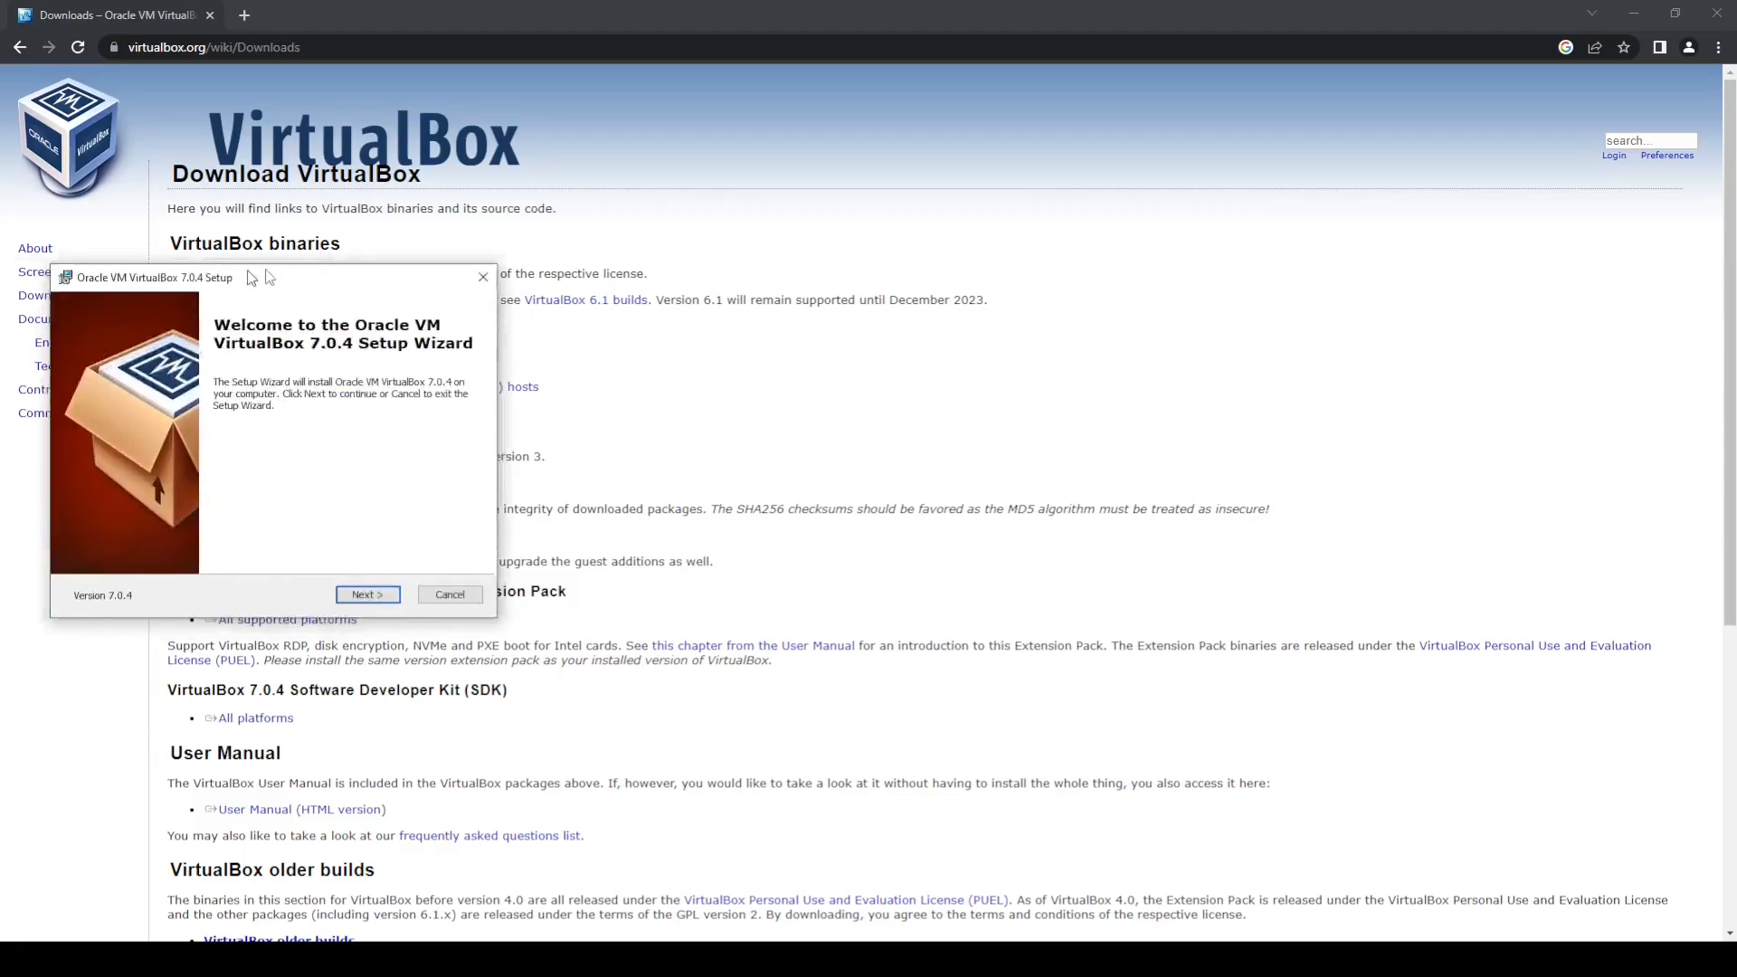
Step: In the relaunched setup wizard, make the Networking, USB Support and Python Support features entirely unavailable
{"action": "left_click_drag", "start_coordinate": [241, 280], "coordinate": [755, 253]}
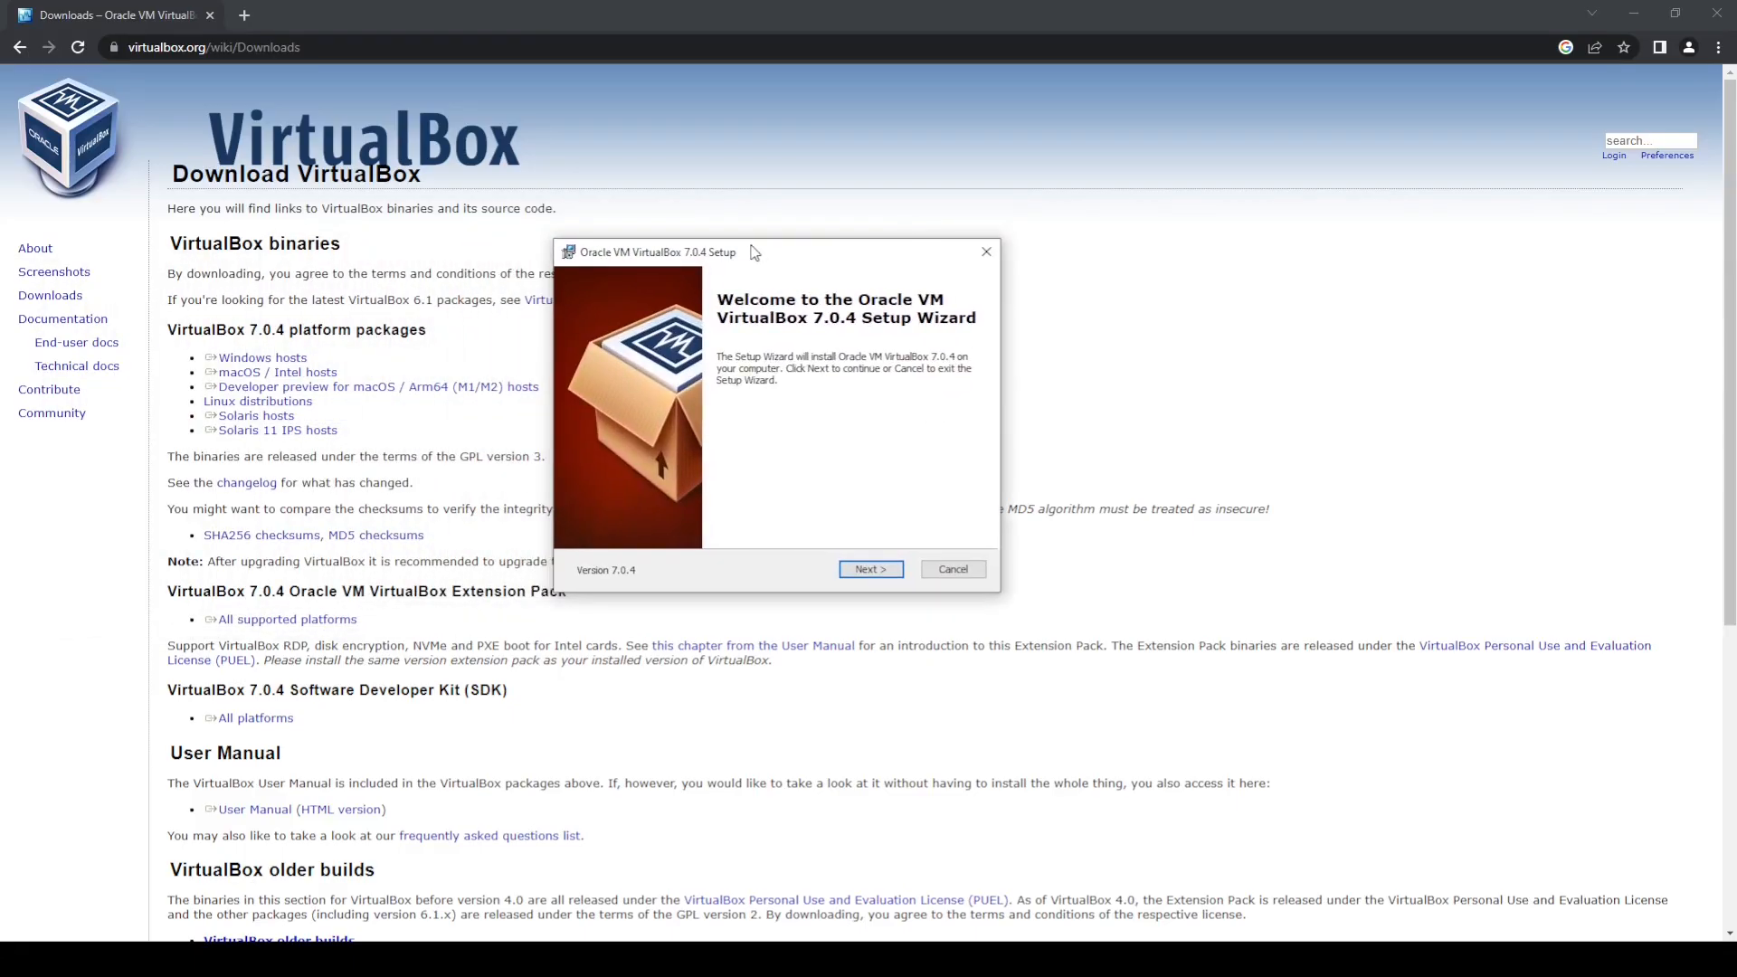
{"action": "left_click", "coordinate": [890, 570]}
{"action": "left_click", "coordinate": [669, 409]}
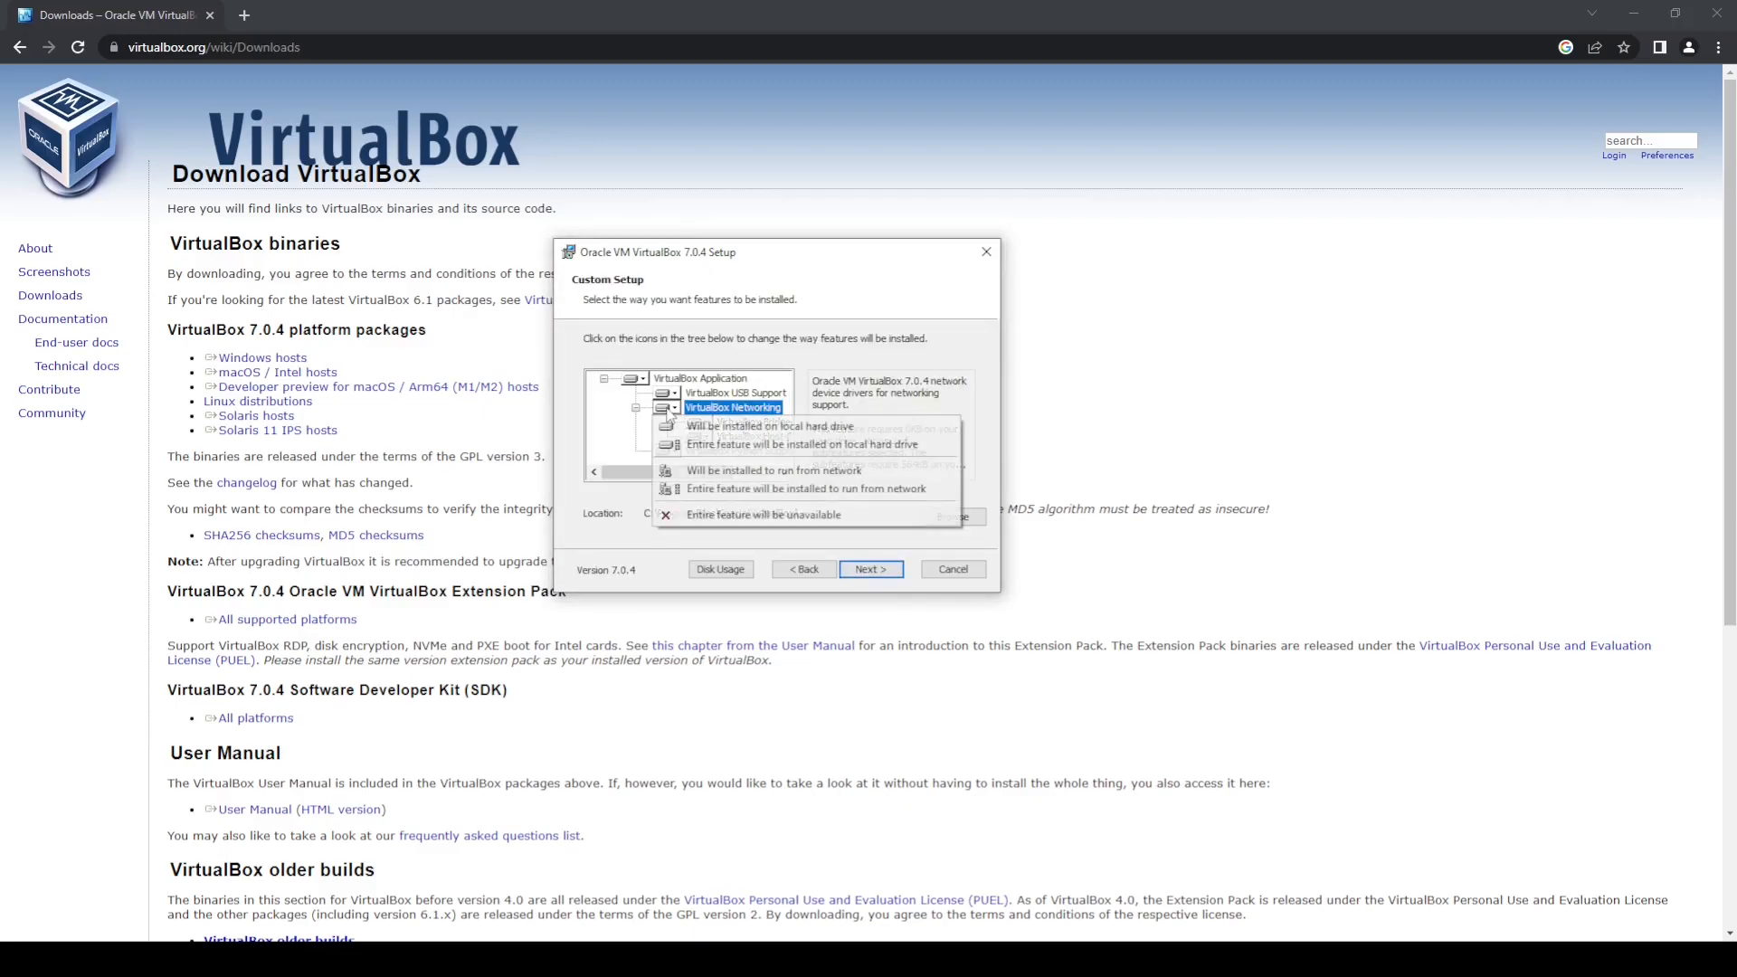
{"action": "left_click", "coordinate": [728, 515]}
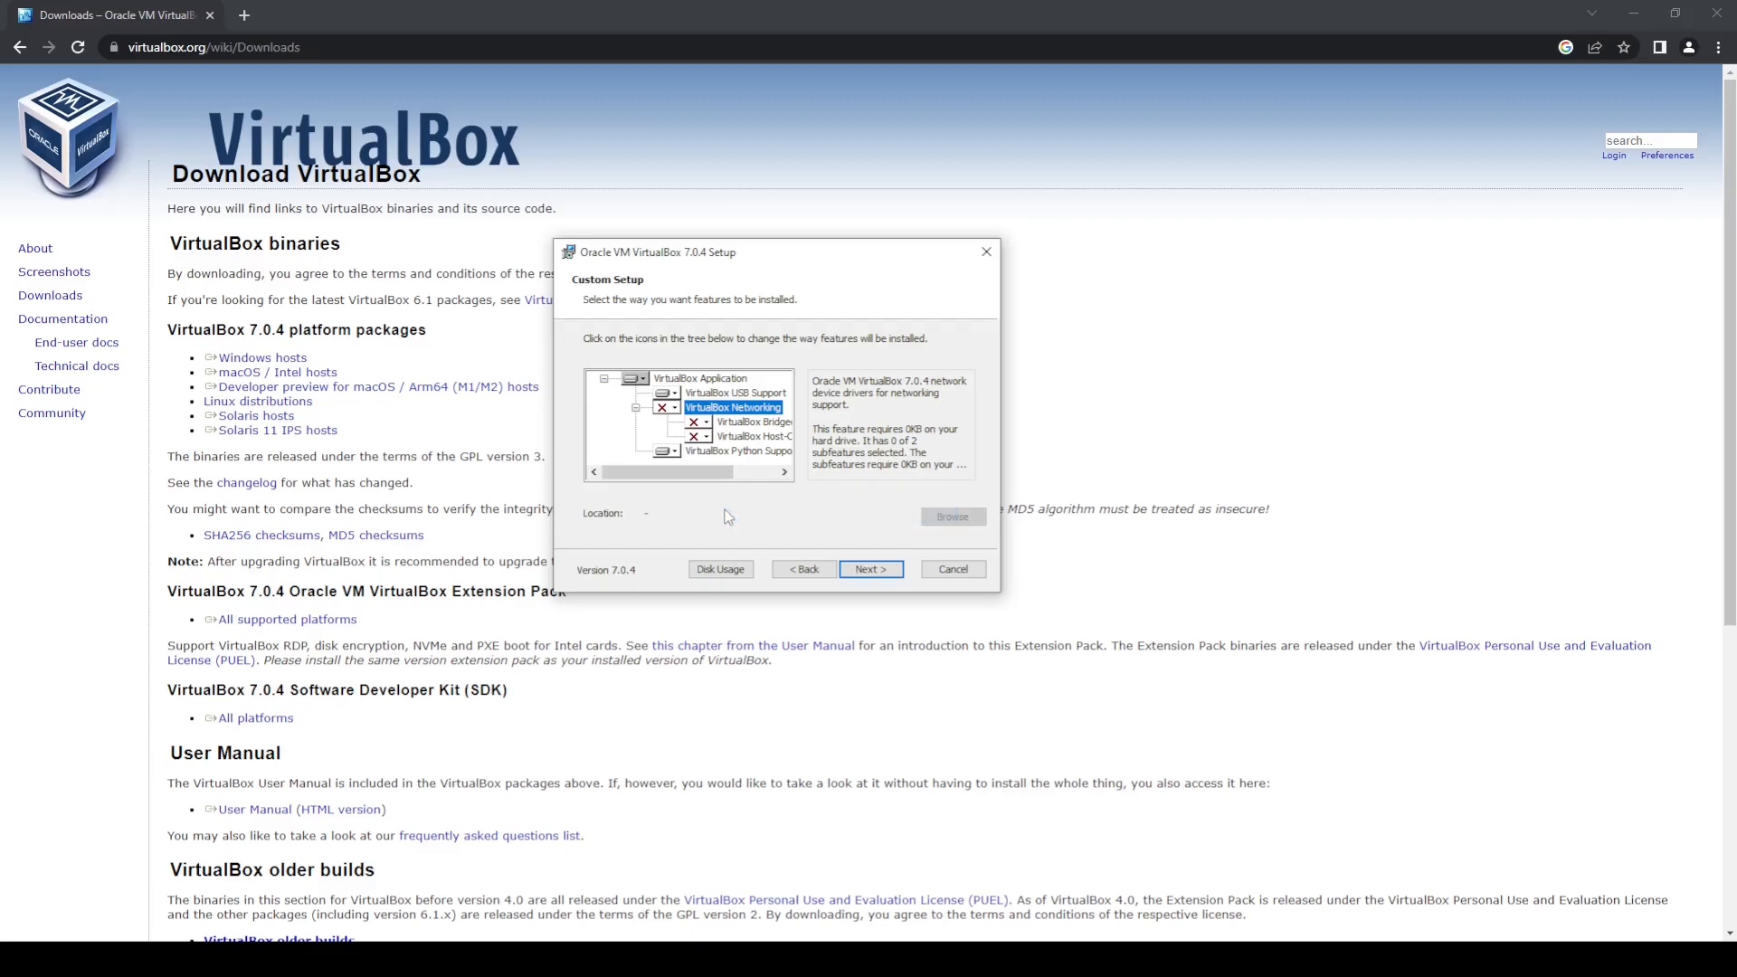
{"action": "left_click", "coordinate": [672, 395]}
{"action": "left_click", "coordinate": [721, 458]}
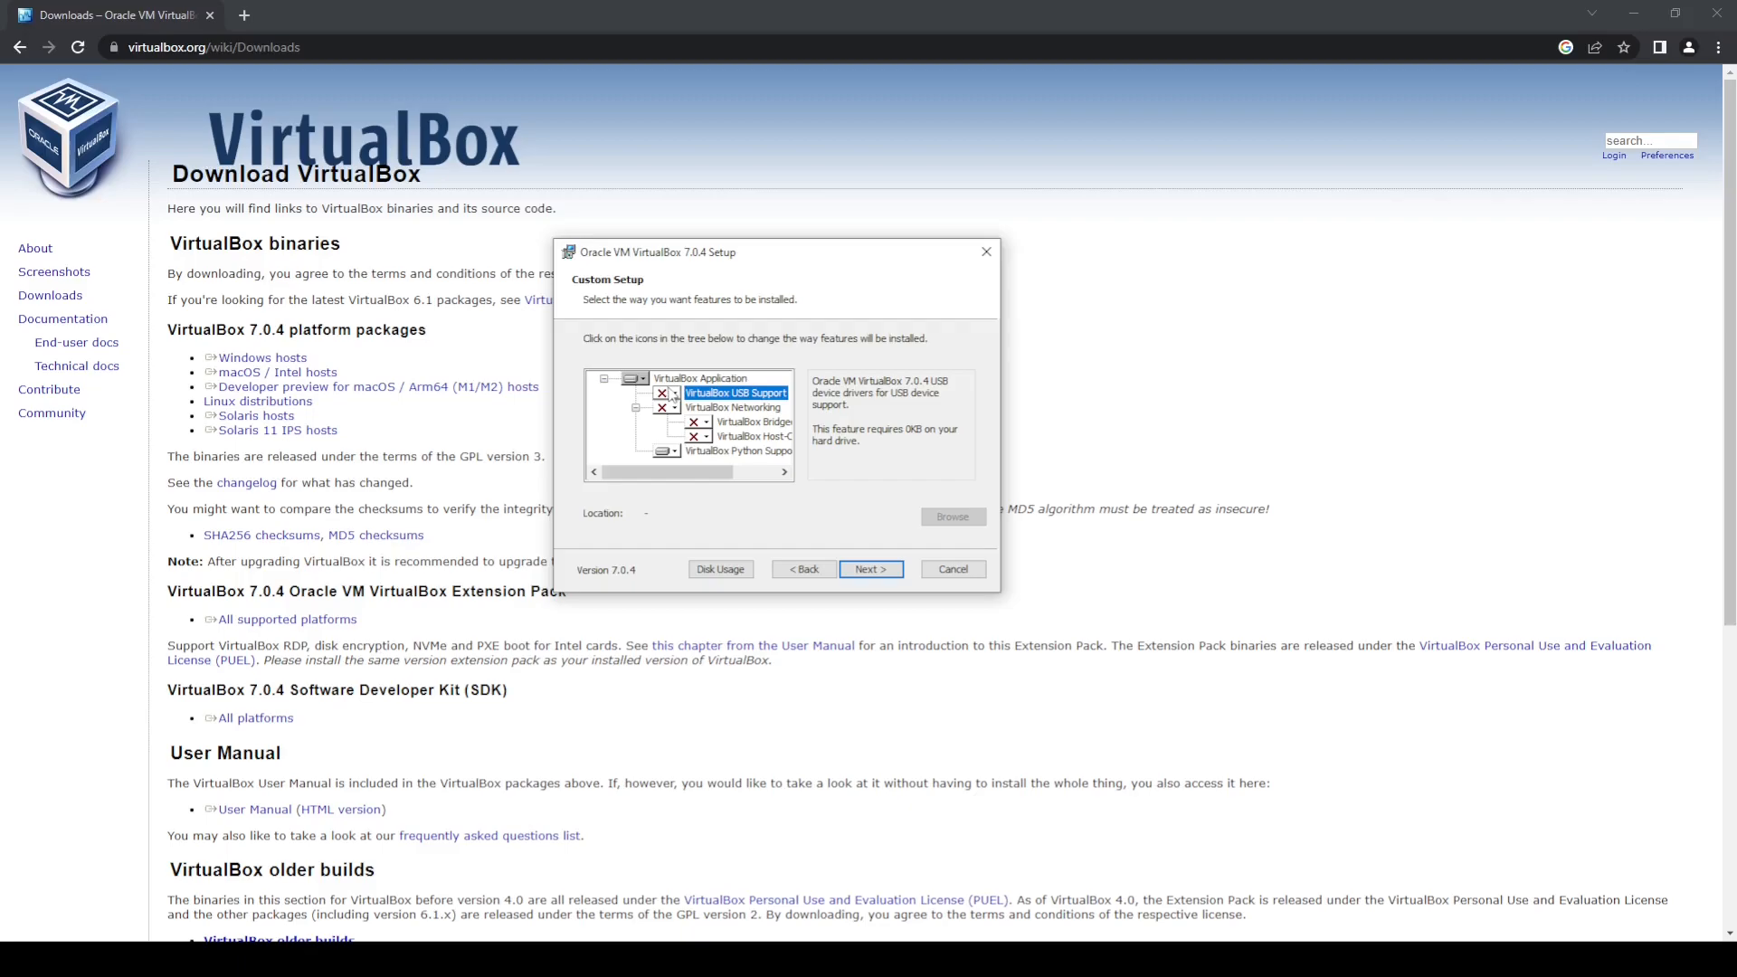
{"action": "left_click", "coordinate": [668, 451]}
{"action": "left_click", "coordinate": [702, 511]}
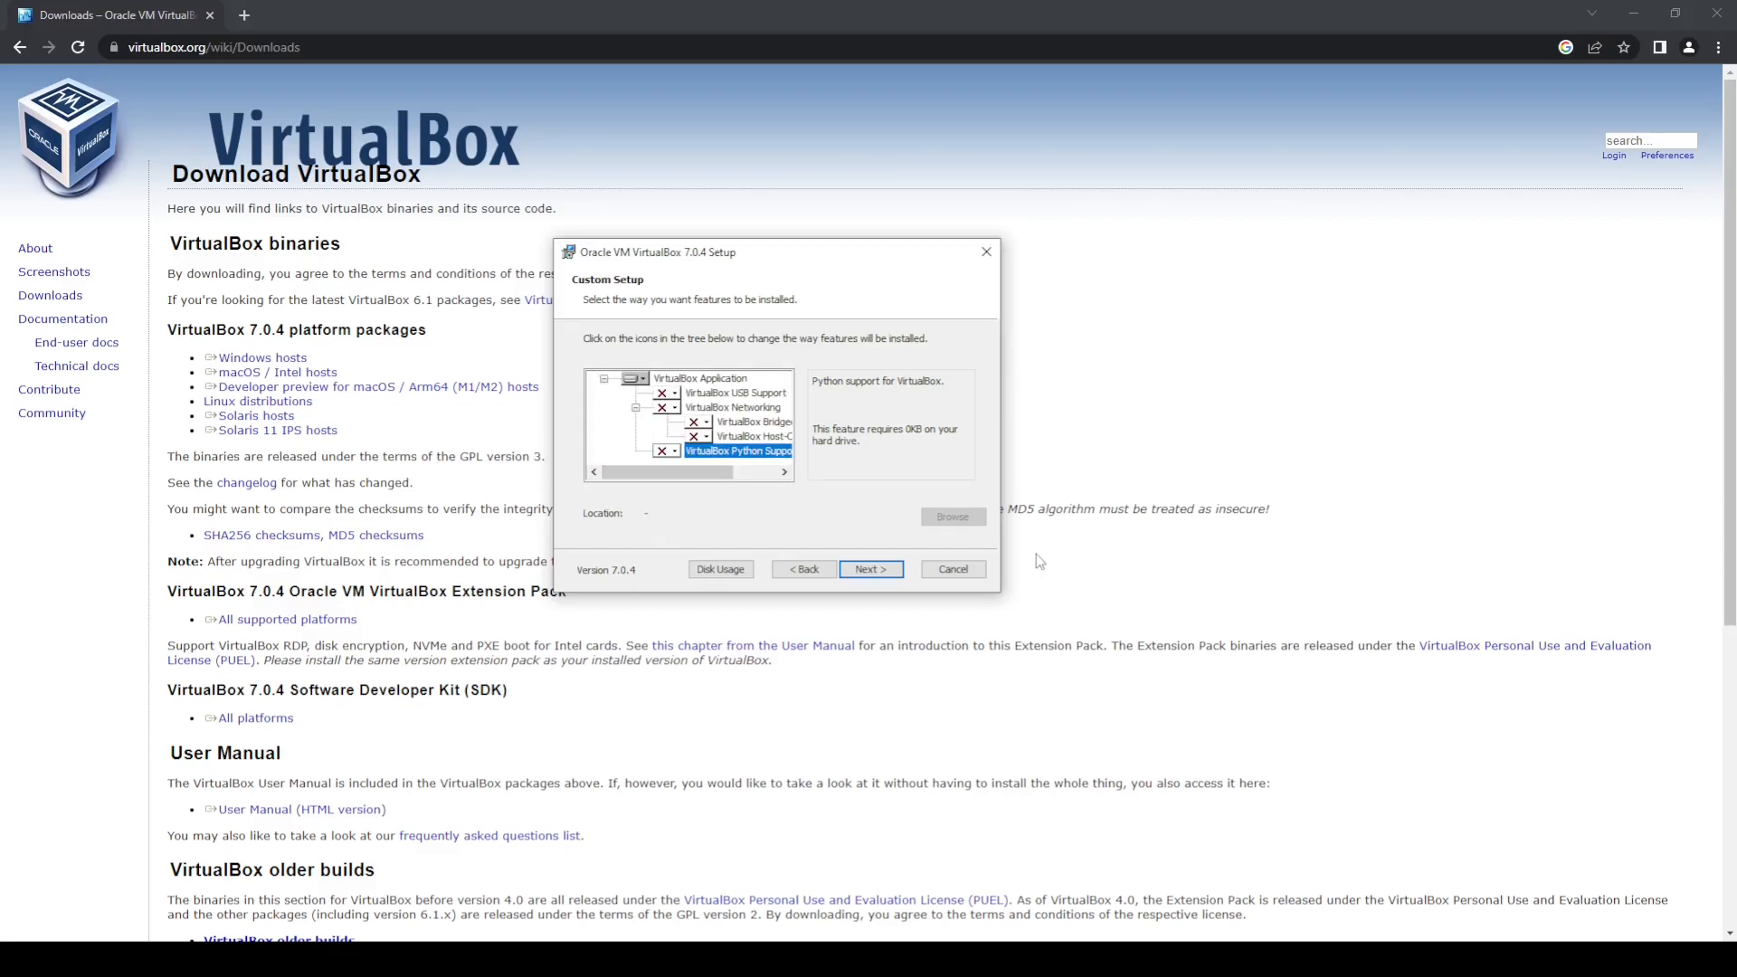
Step: Start the VirtualBox installation with this custom feature selection
{"action": "left_click", "coordinate": [884, 571]}
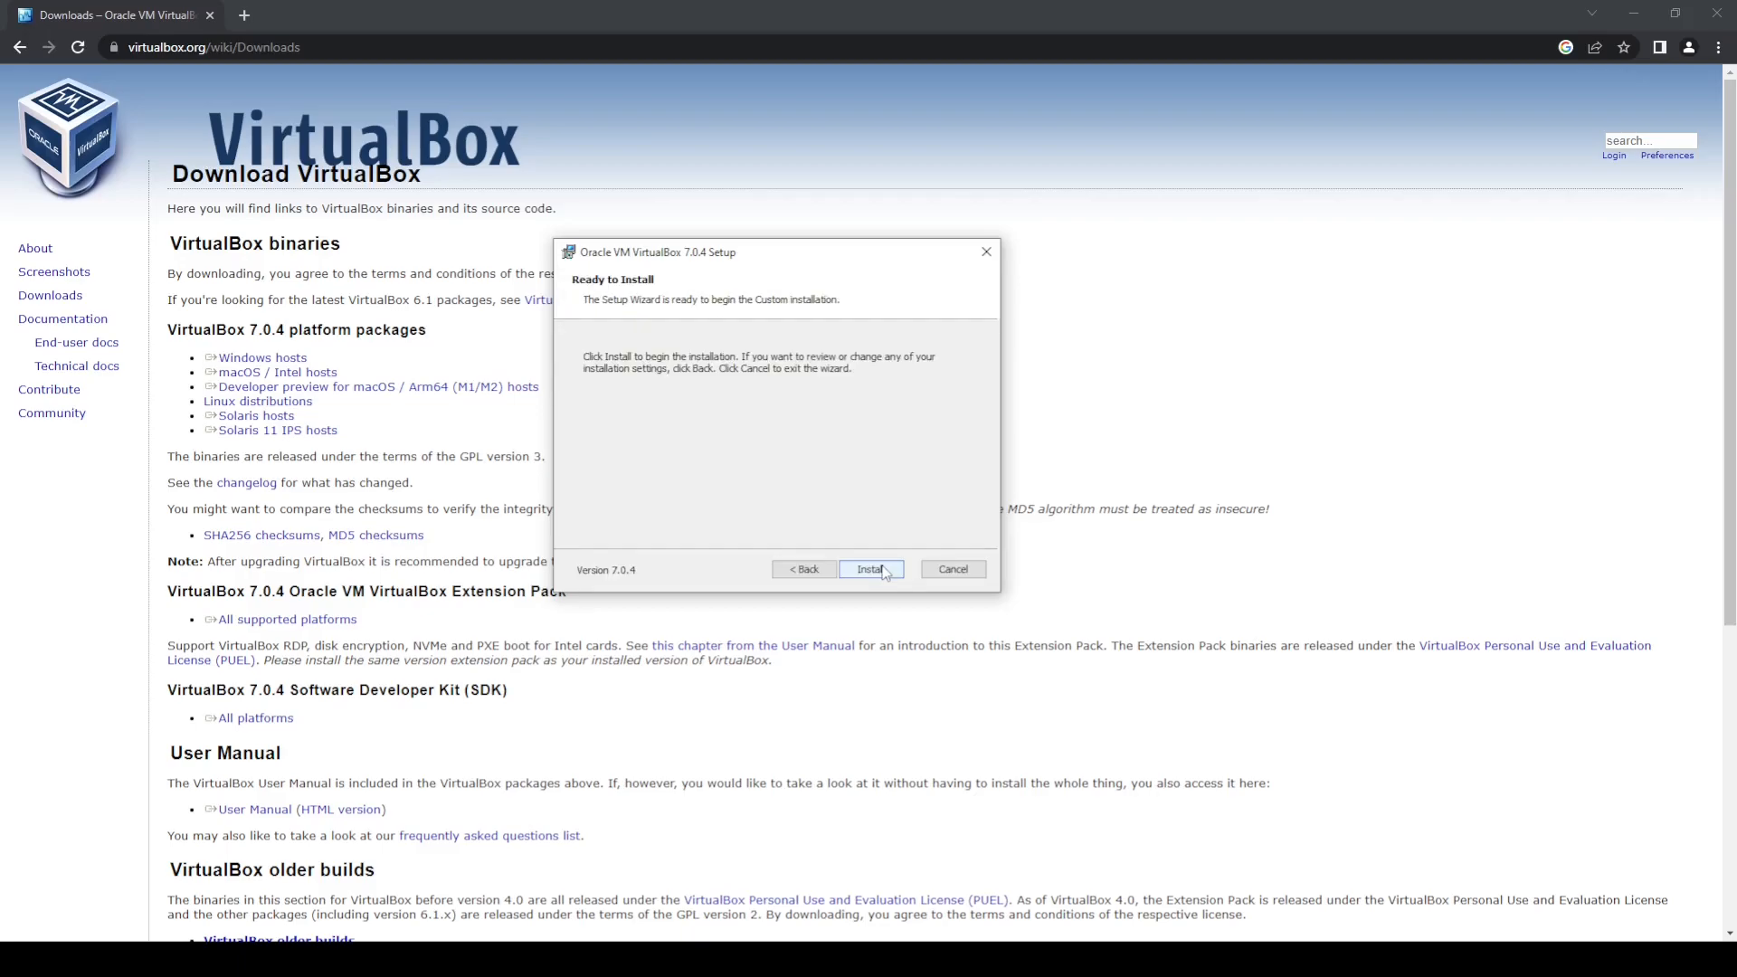
{"action": "left_click", "coordinate": [884, 571]}
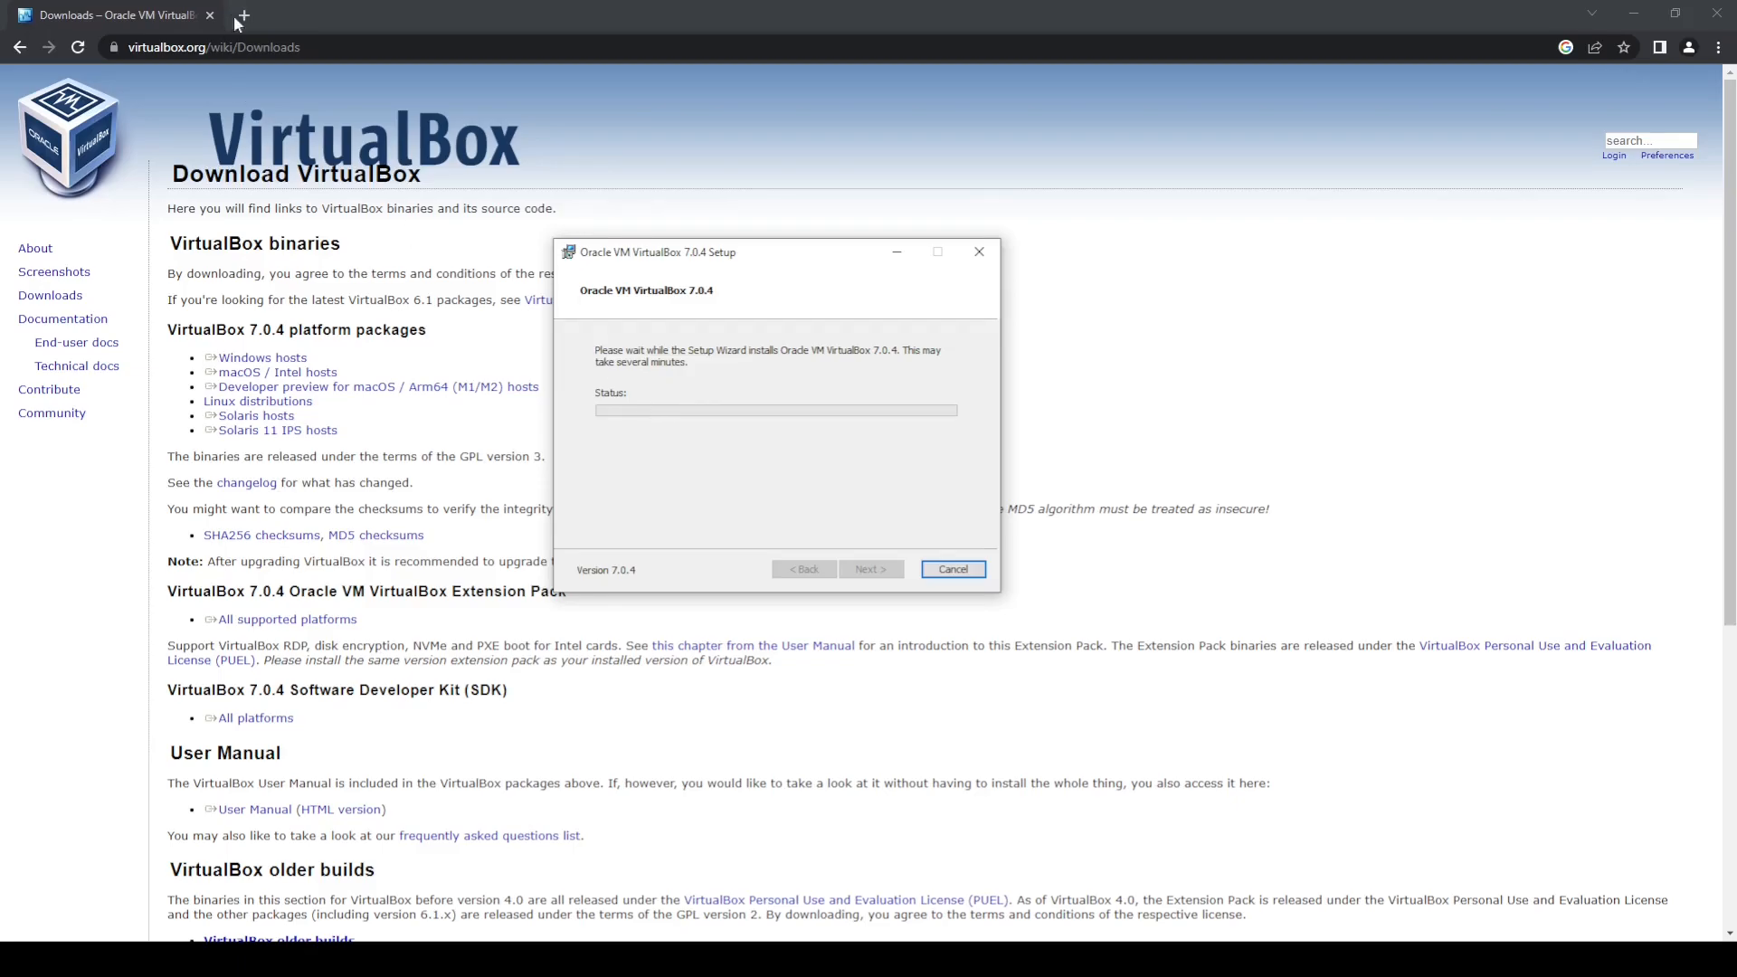
Step: Go to kali.org and open the download section for prebuilt virtual machines
{"action": "left_click", "coordinate": [252, 53]}
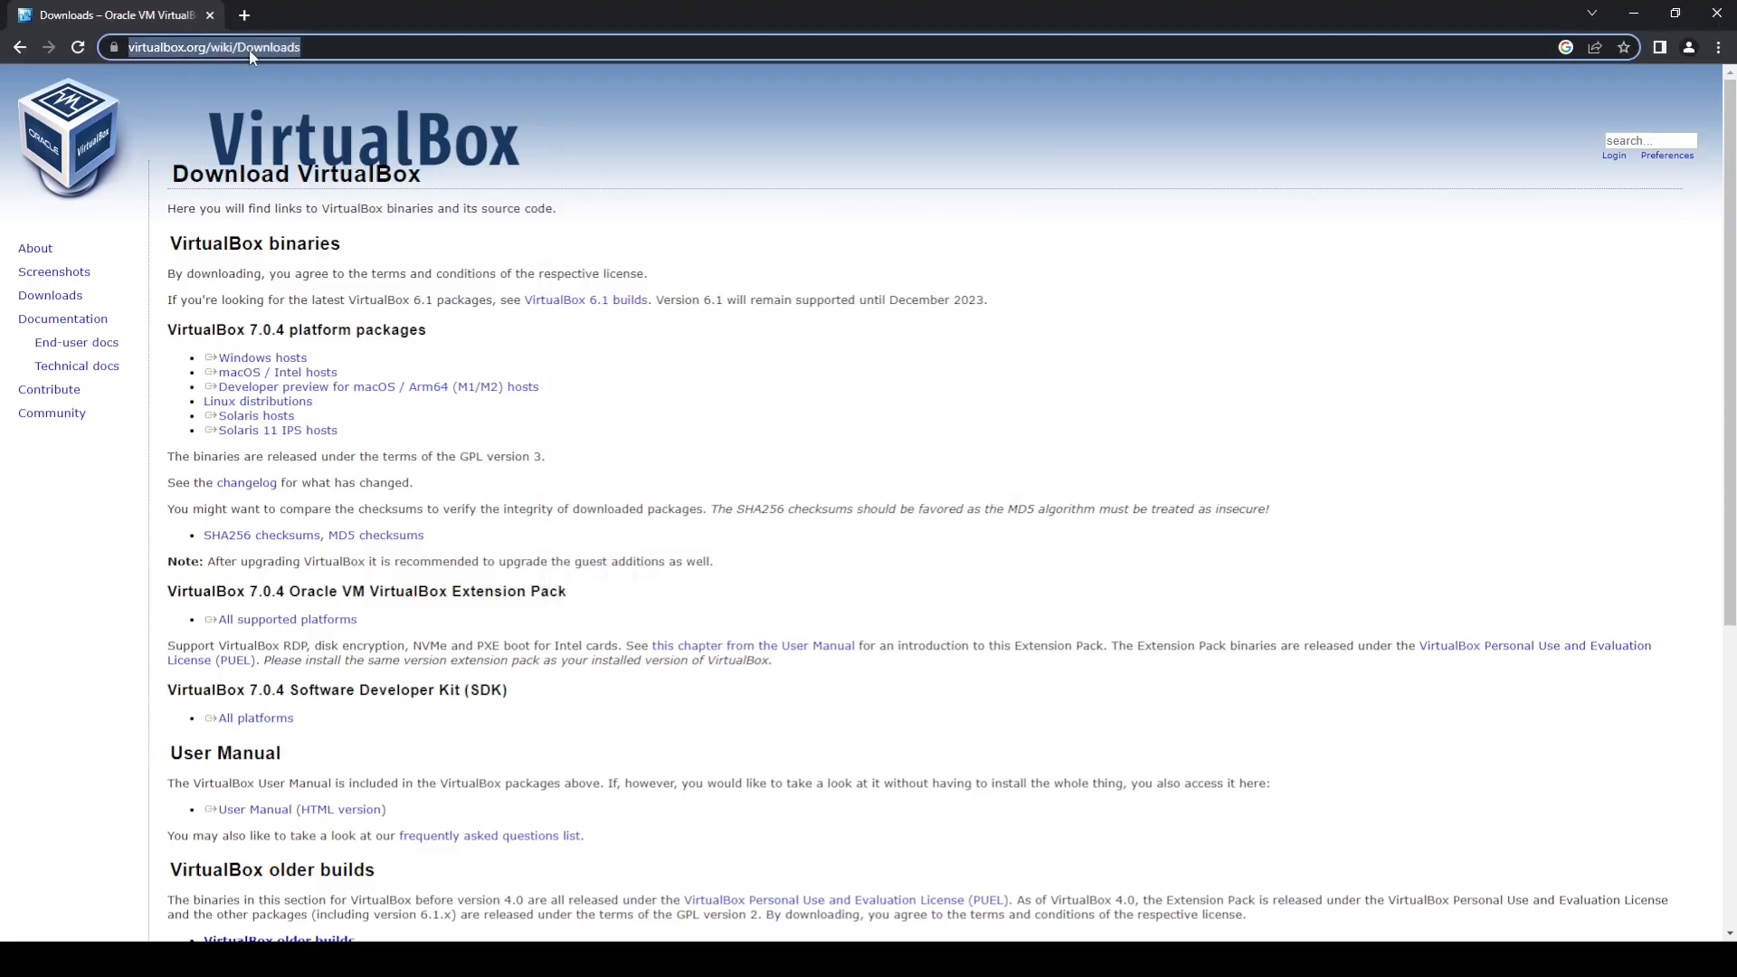
{"action": "type", "text": "kali.org"}
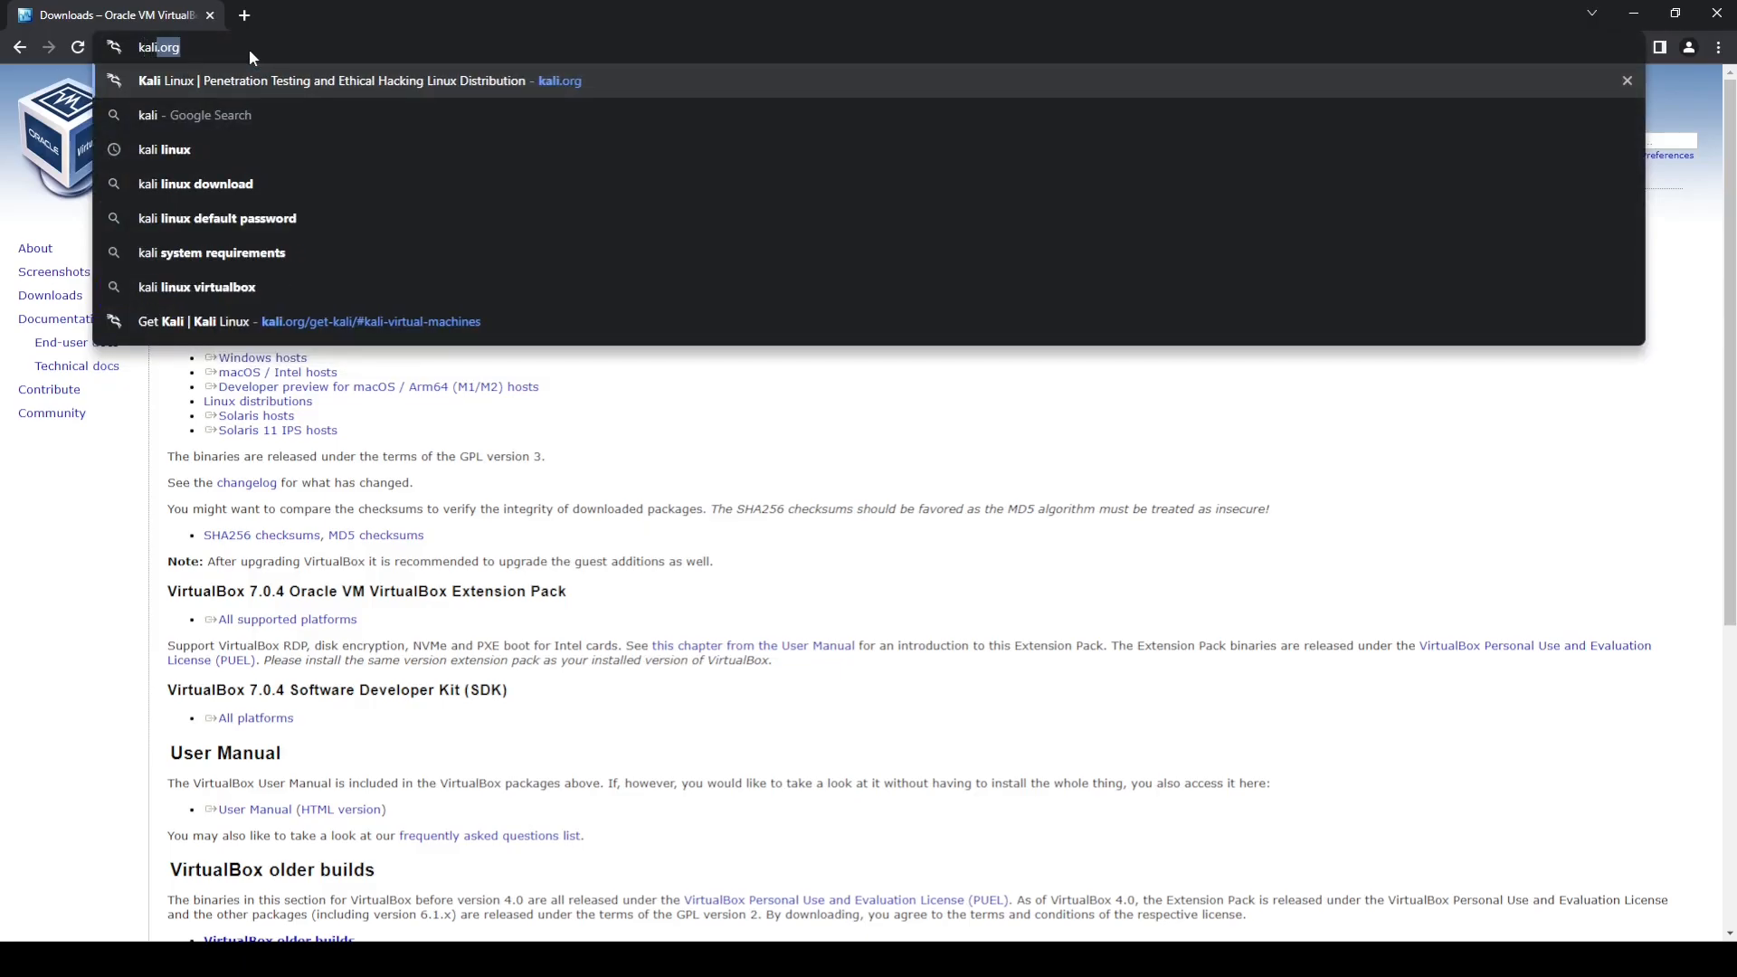
{"action": "key", "text": "Return"}
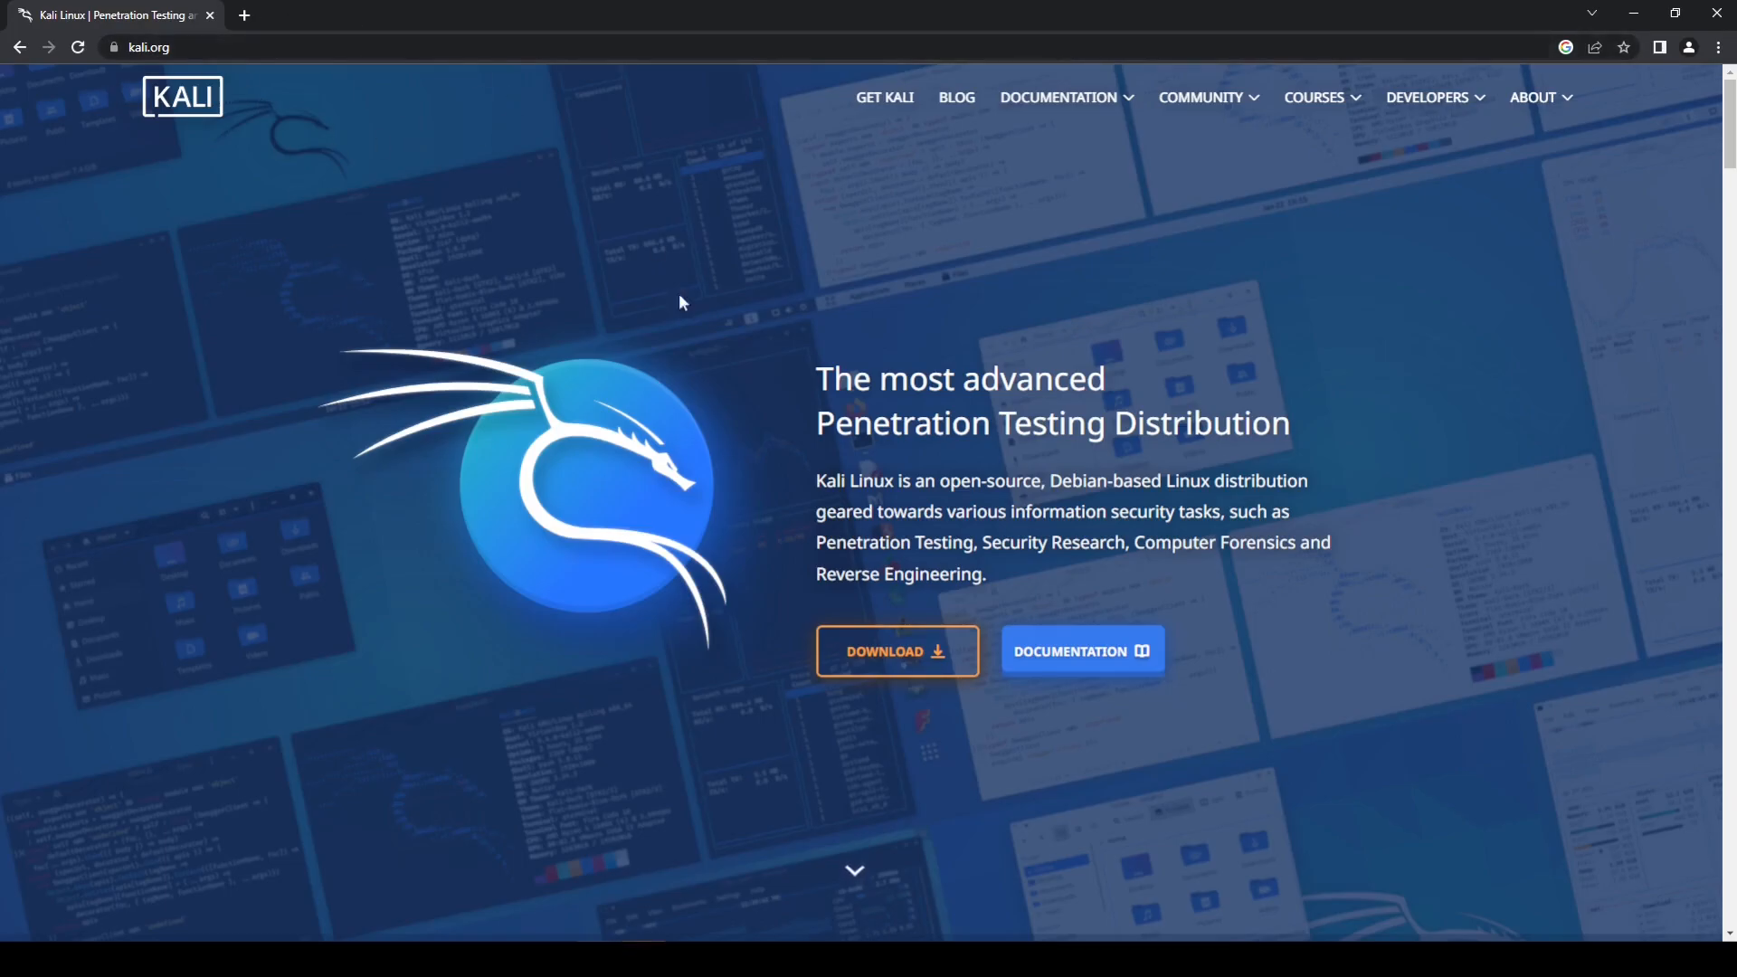
{"action": "left_click", "coordinate": [851, 654]}
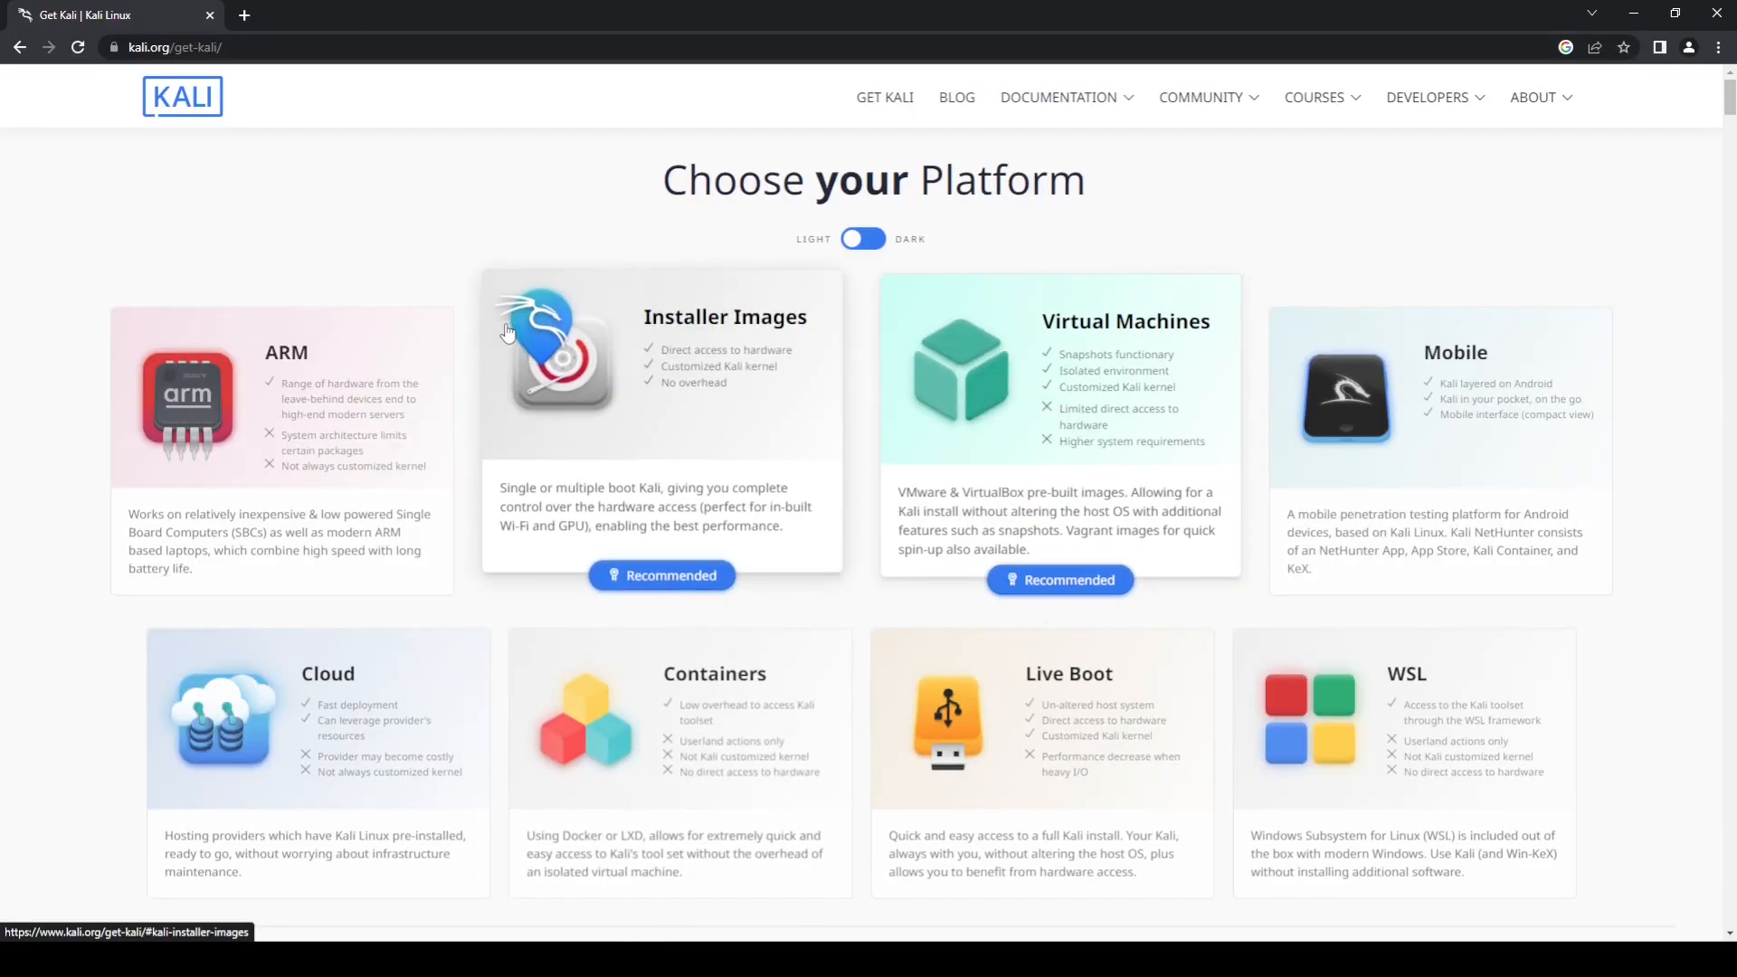
{"action": "left_click", "coordinate": [1102, 388]}
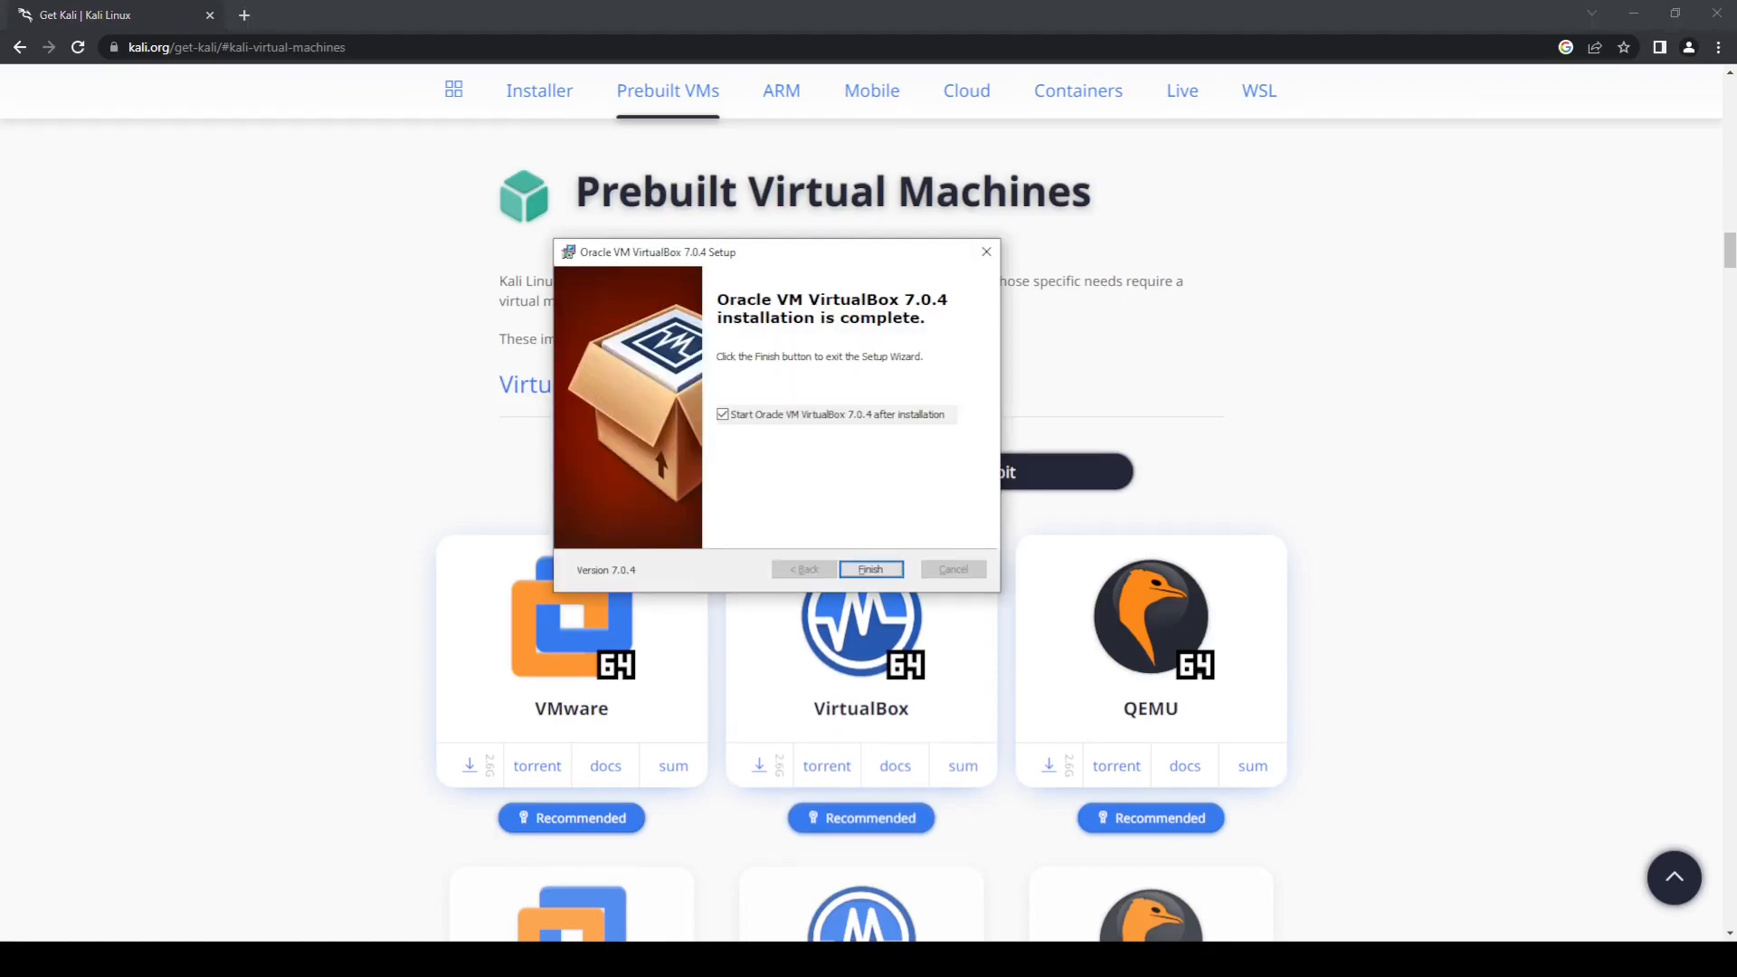
Step: Finish the VirtualBox setup wizard with VirtualBox set to start after installation, and minimize the browser
{"action": "left_click", "coordinate": [873, 570]}
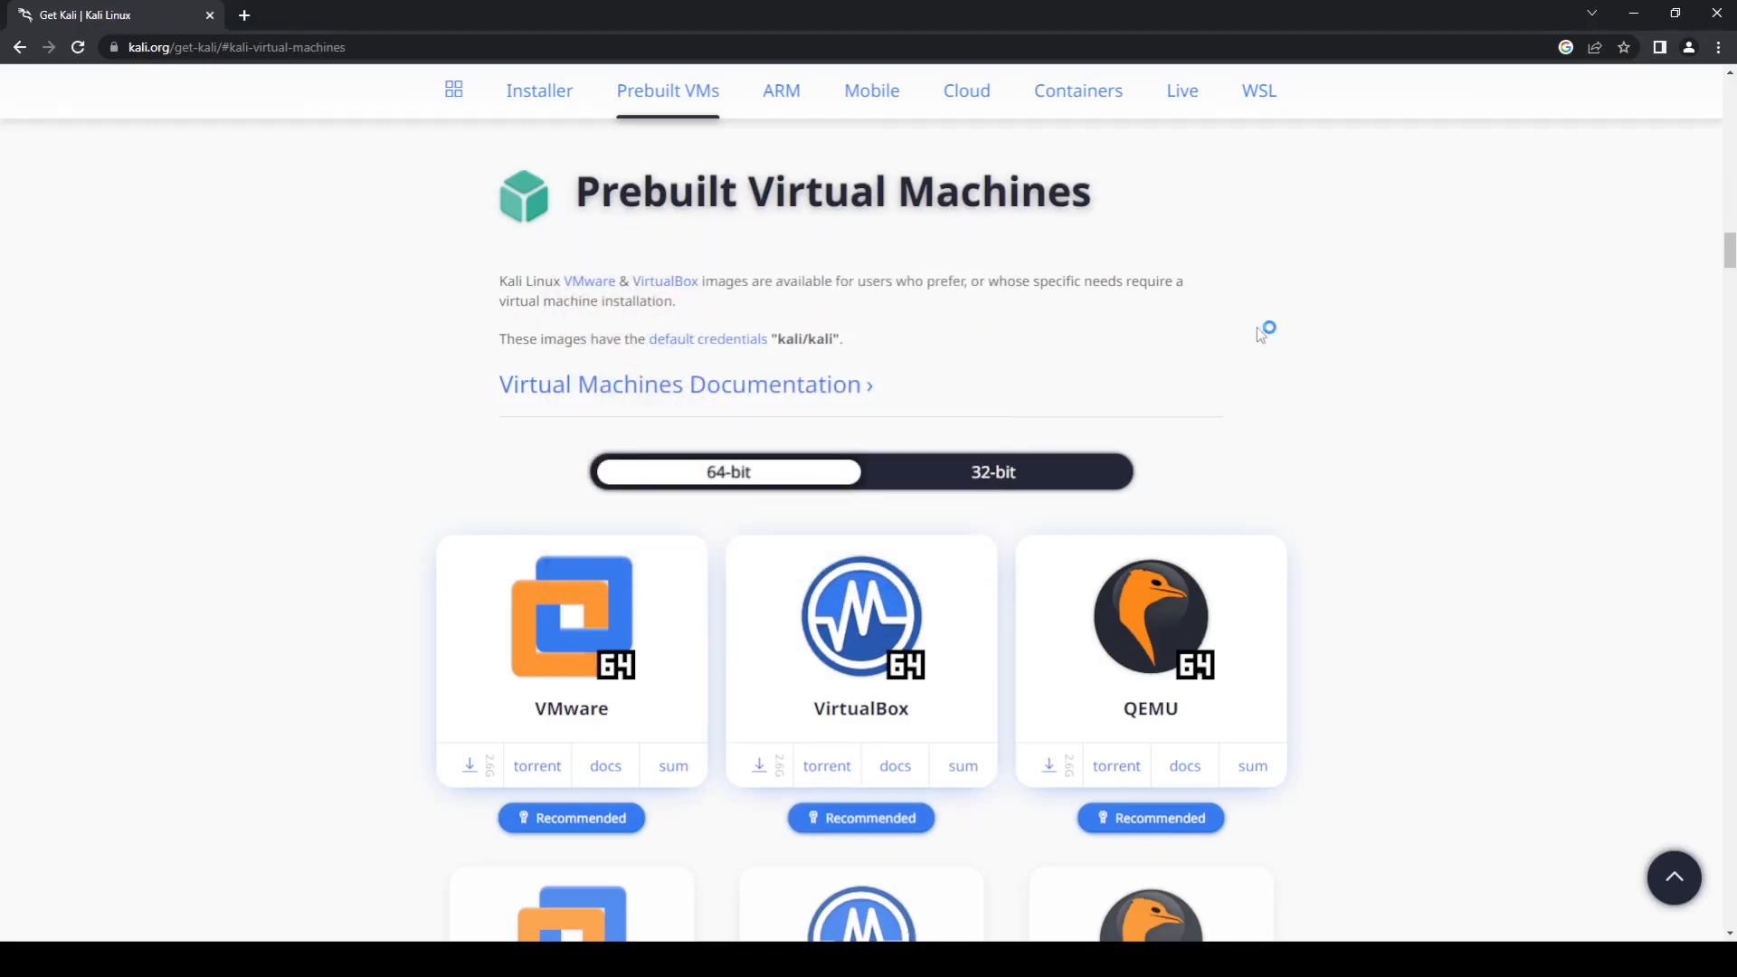
{"action": "left_click", "coordinate": [1635, 14]}
{"action": "left_click_drag", "start_coordinate": [428, 353], "coordinate": [810, 282]}
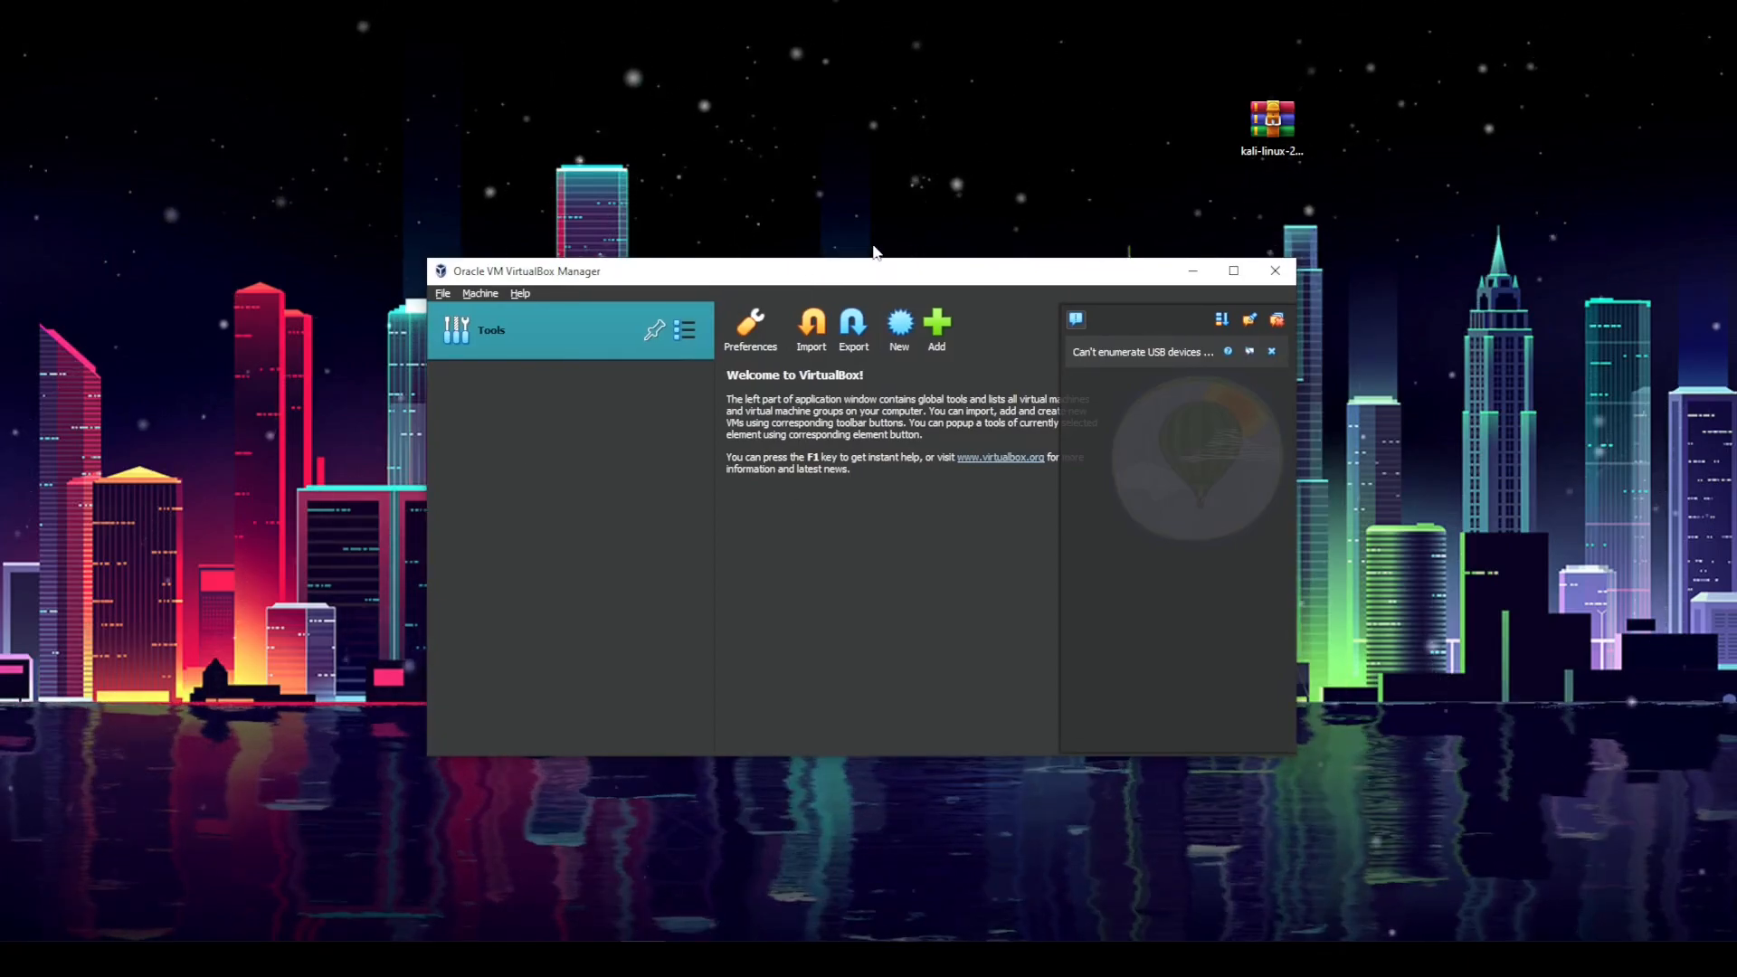
Step: Open the kali-linux-2022.4-virtualbox-amd64.7z archive from the desktop
{"action": "left_click", "coordinate": [1265, 172]}
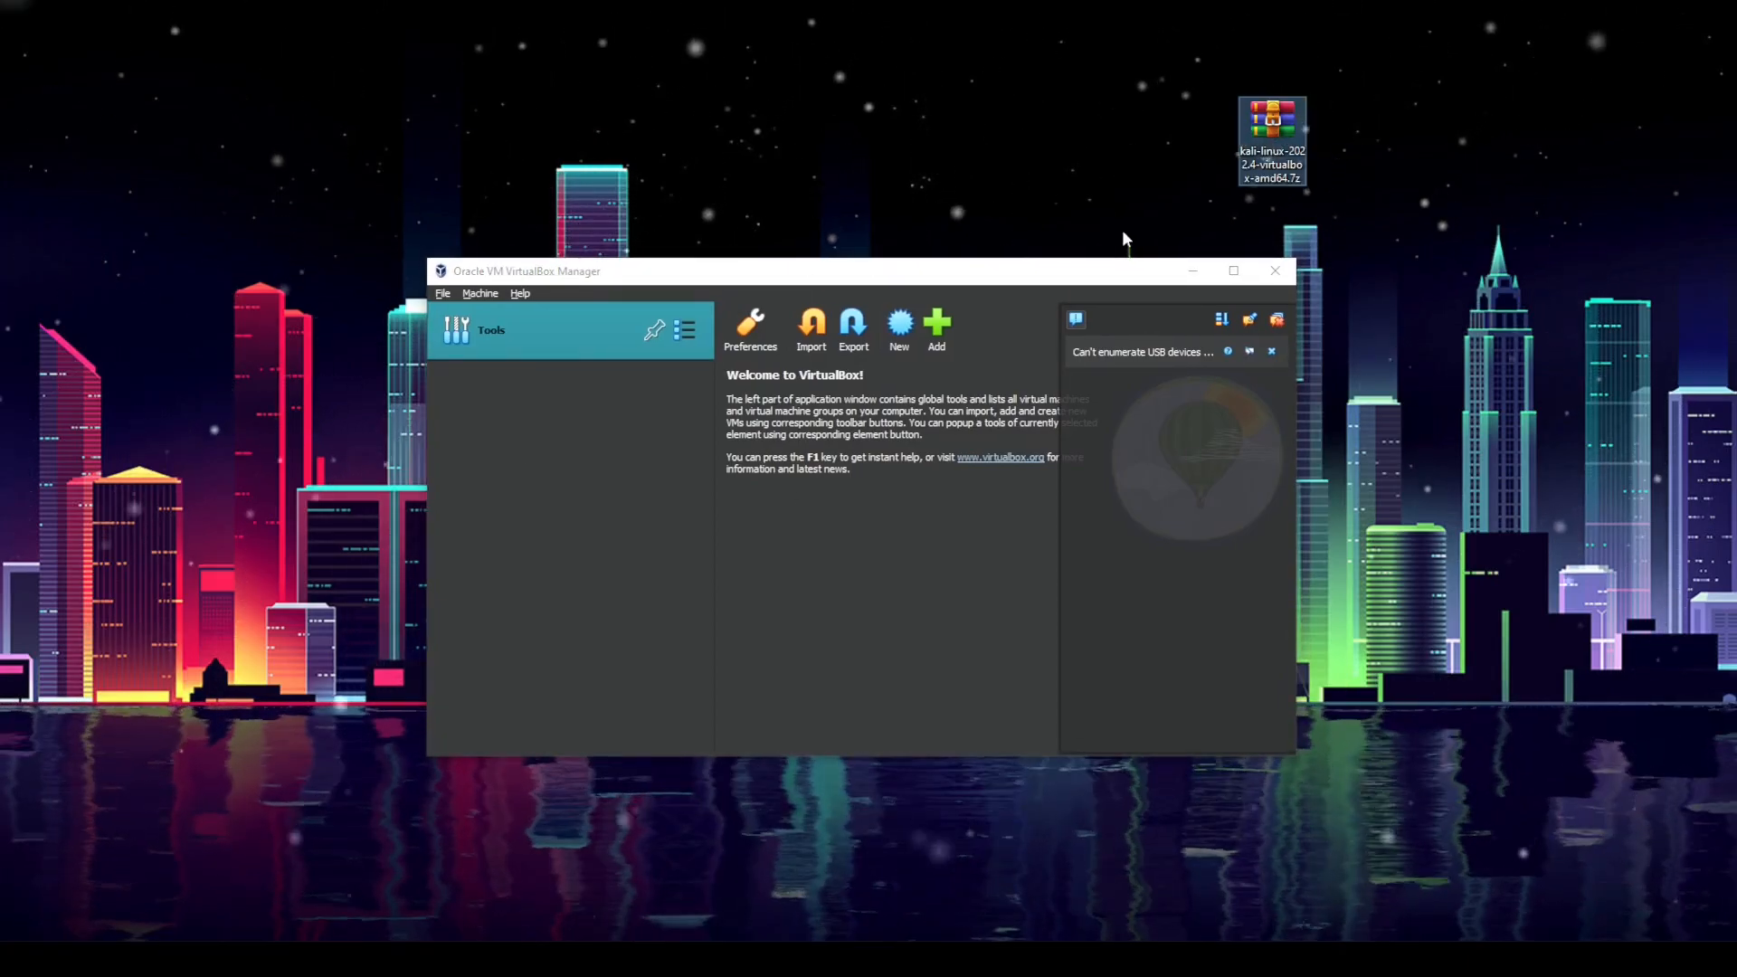
{"action": "double_click", "coordinate": [1273, 179]}
{"action": "left_click_drag", "start_coordinate": [757, 186], "coordinate": [768, 325]}
{"action": "left_click", "coordinate": [981, 621]}
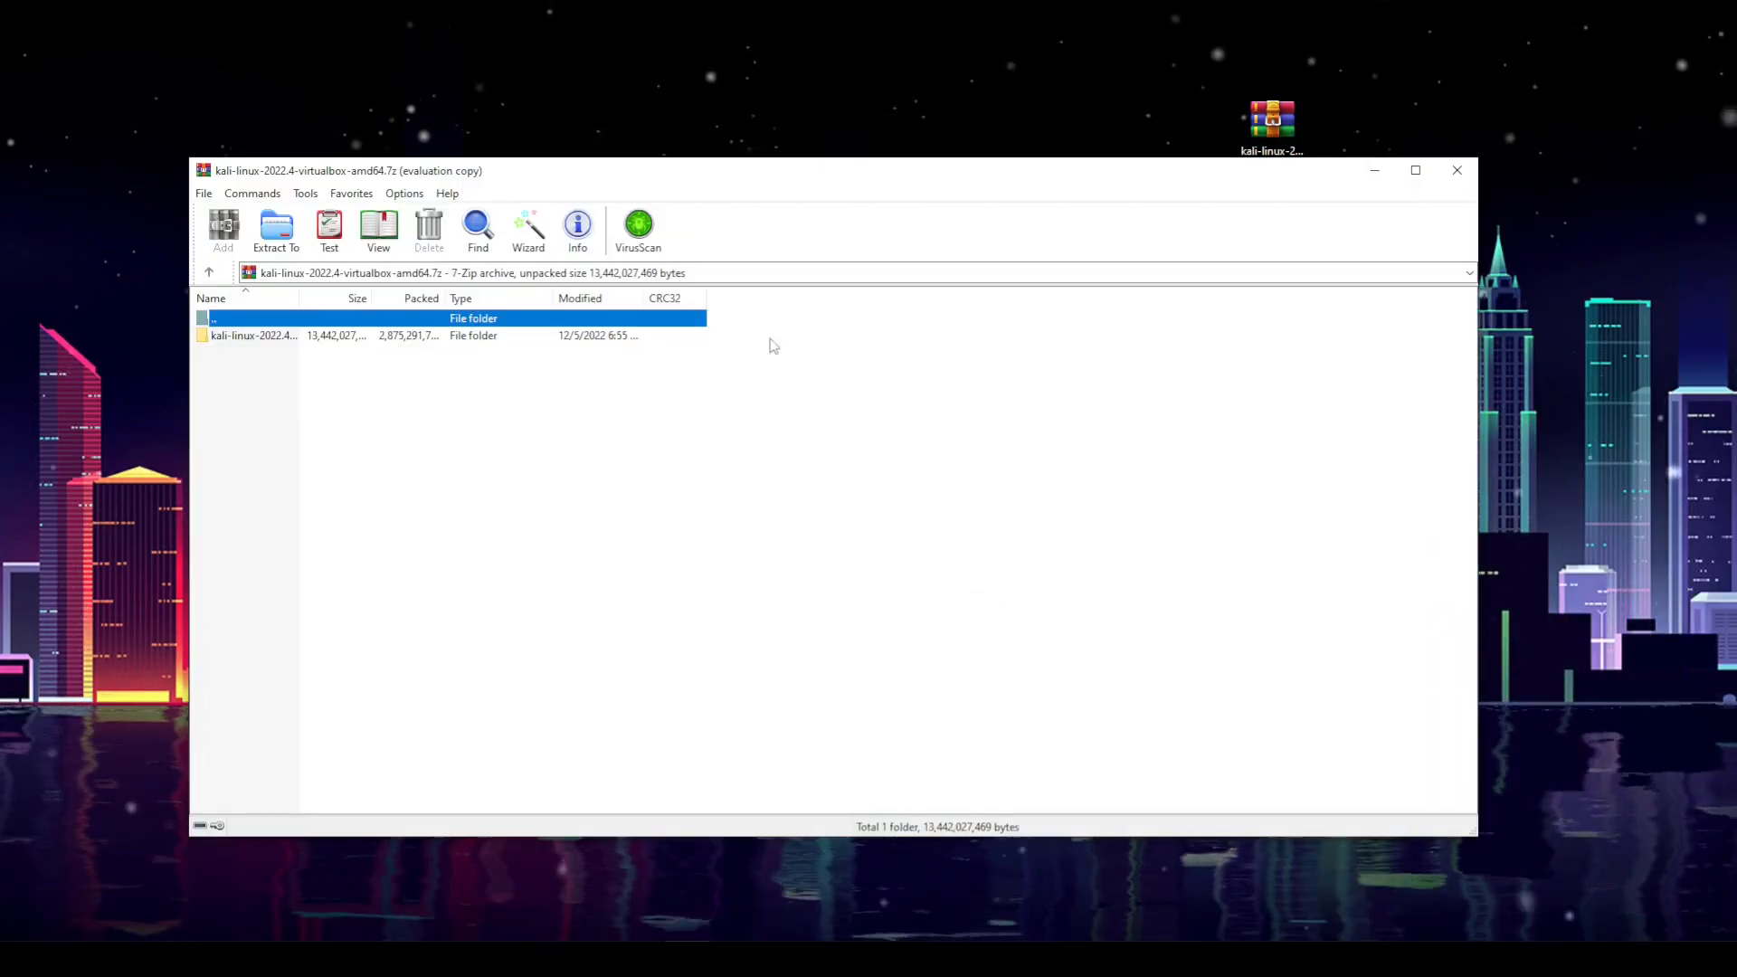
Step: Extract the kali-linux-2022.4 folder from the archive onto the desktop
{"action": "left_click_drag", "start_coordinate": [664, 173], "coordinate": [1058, 272]}
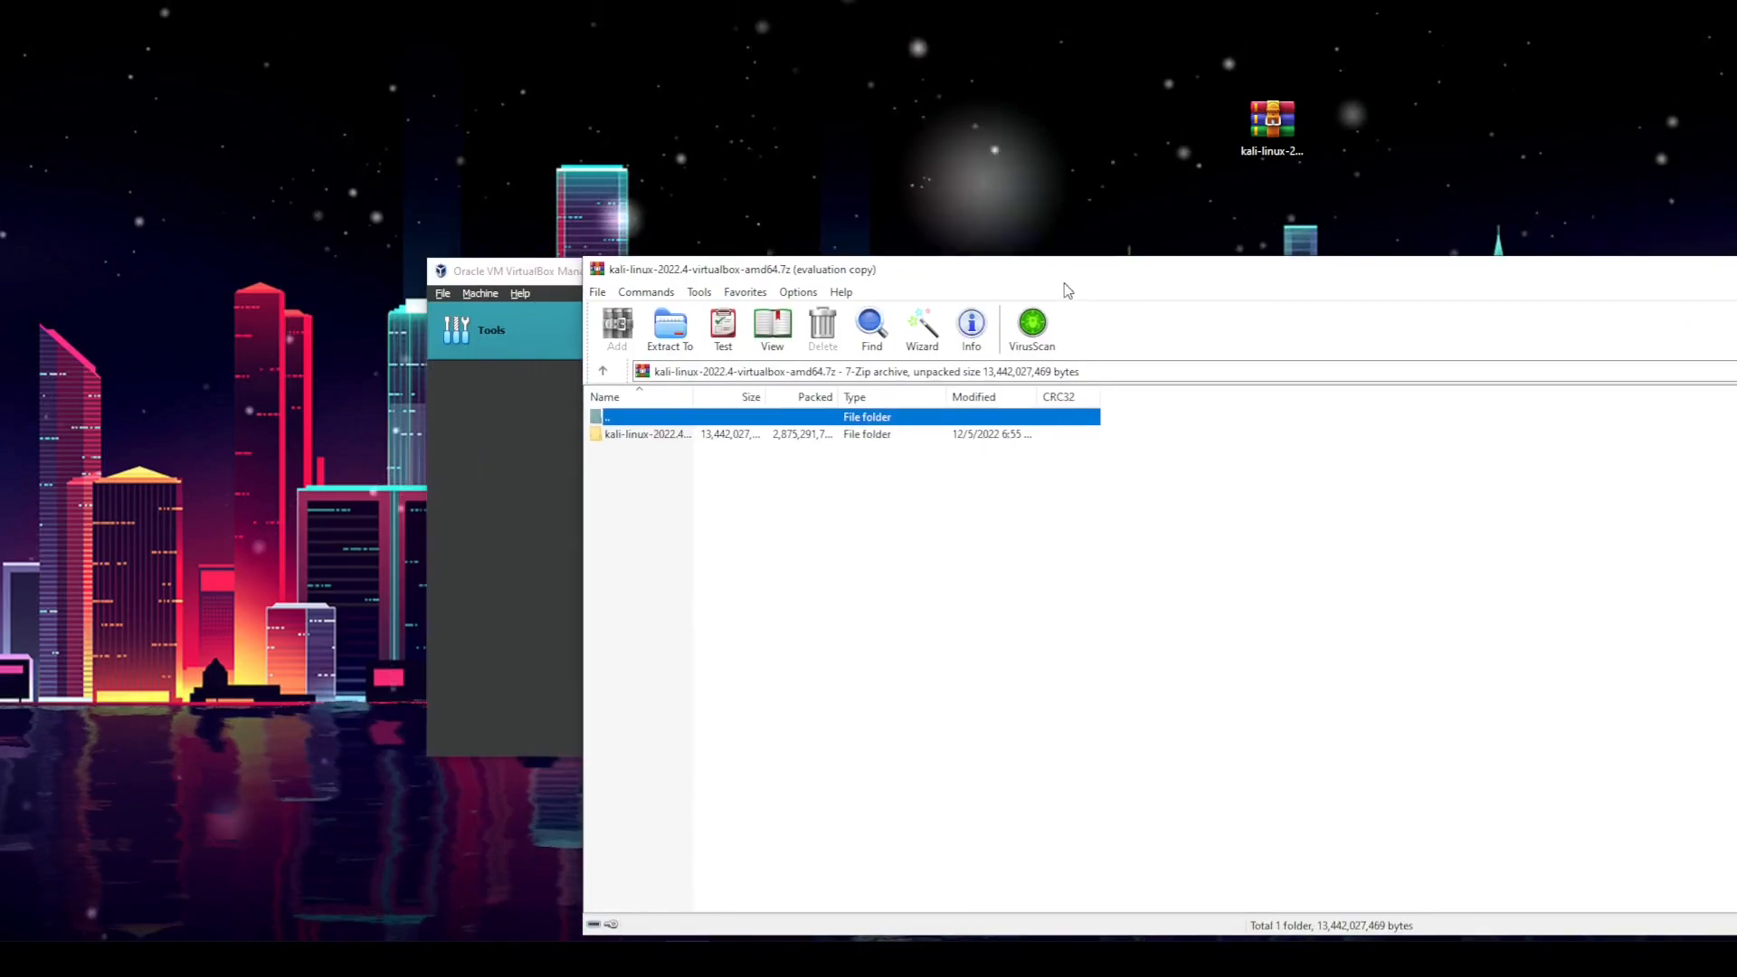
{"action": "left_click", "coordinate": [671, 448]}
{"action": "left_click", "coordinate": [673, 437]}
{"action": "left_click_drag", "start_coordinate": [681, 435], "coordinate": [1013, 99]}
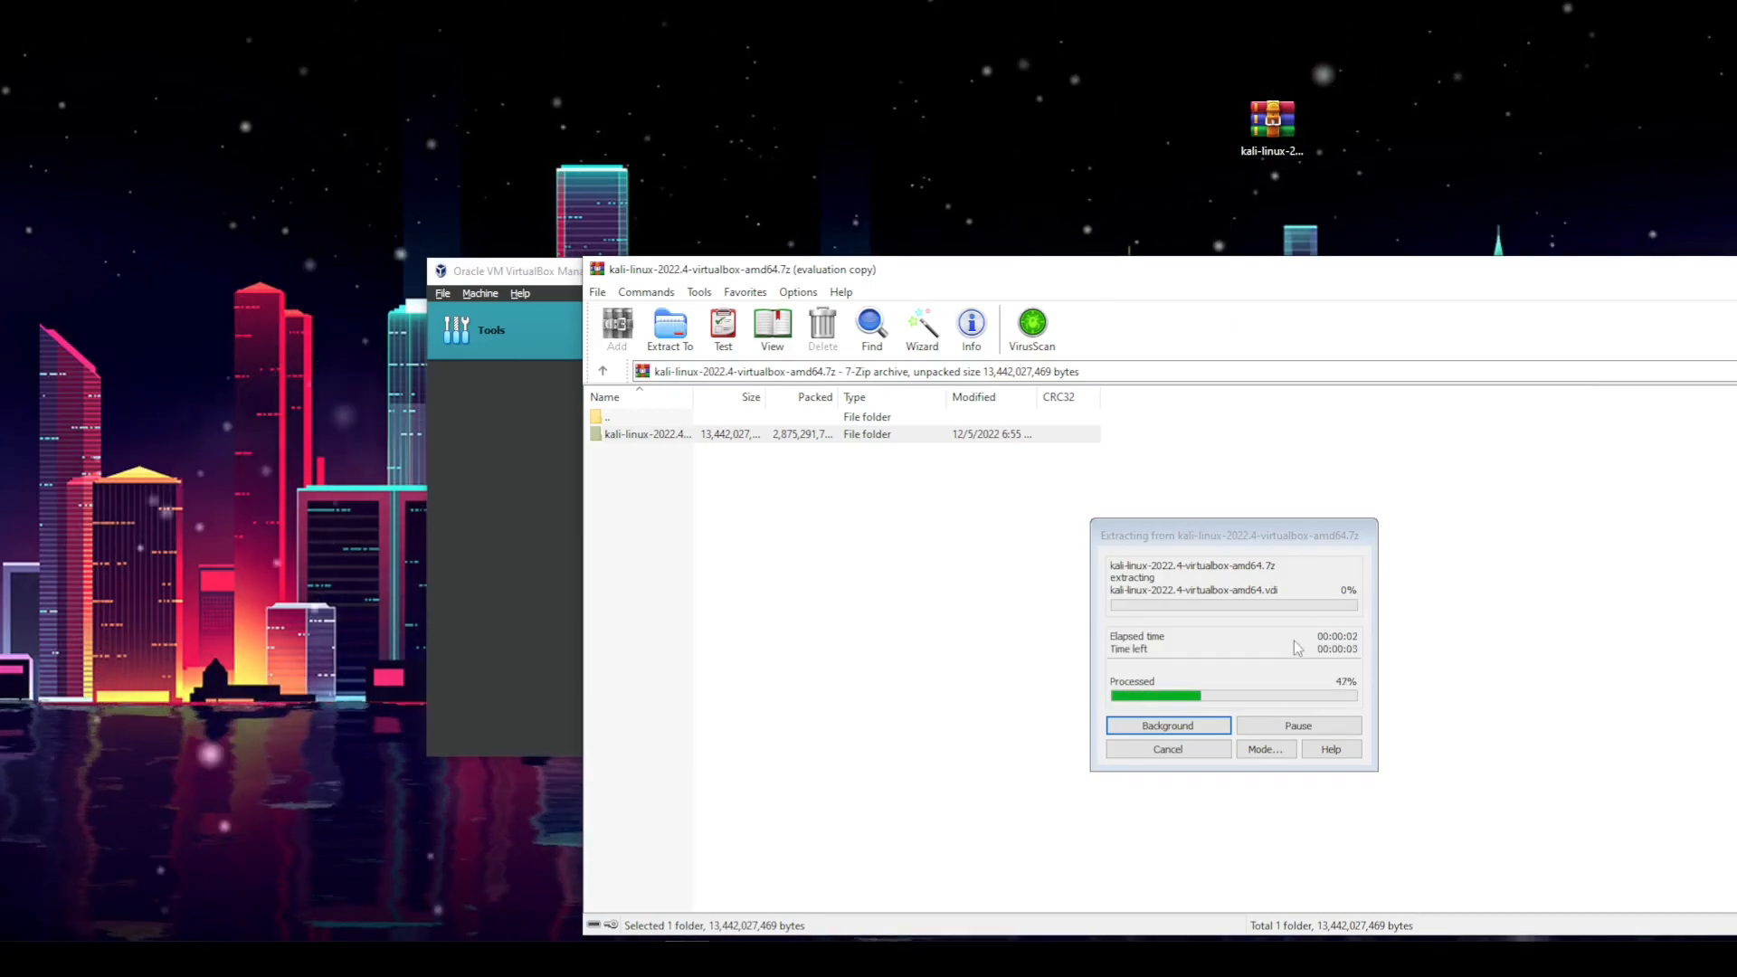
{"action": "left_click", "coordinate": [503, 489]}
{"action": "left_click_drag", "start_coordinate": [798, 276], "coordinate": [700, 197]}
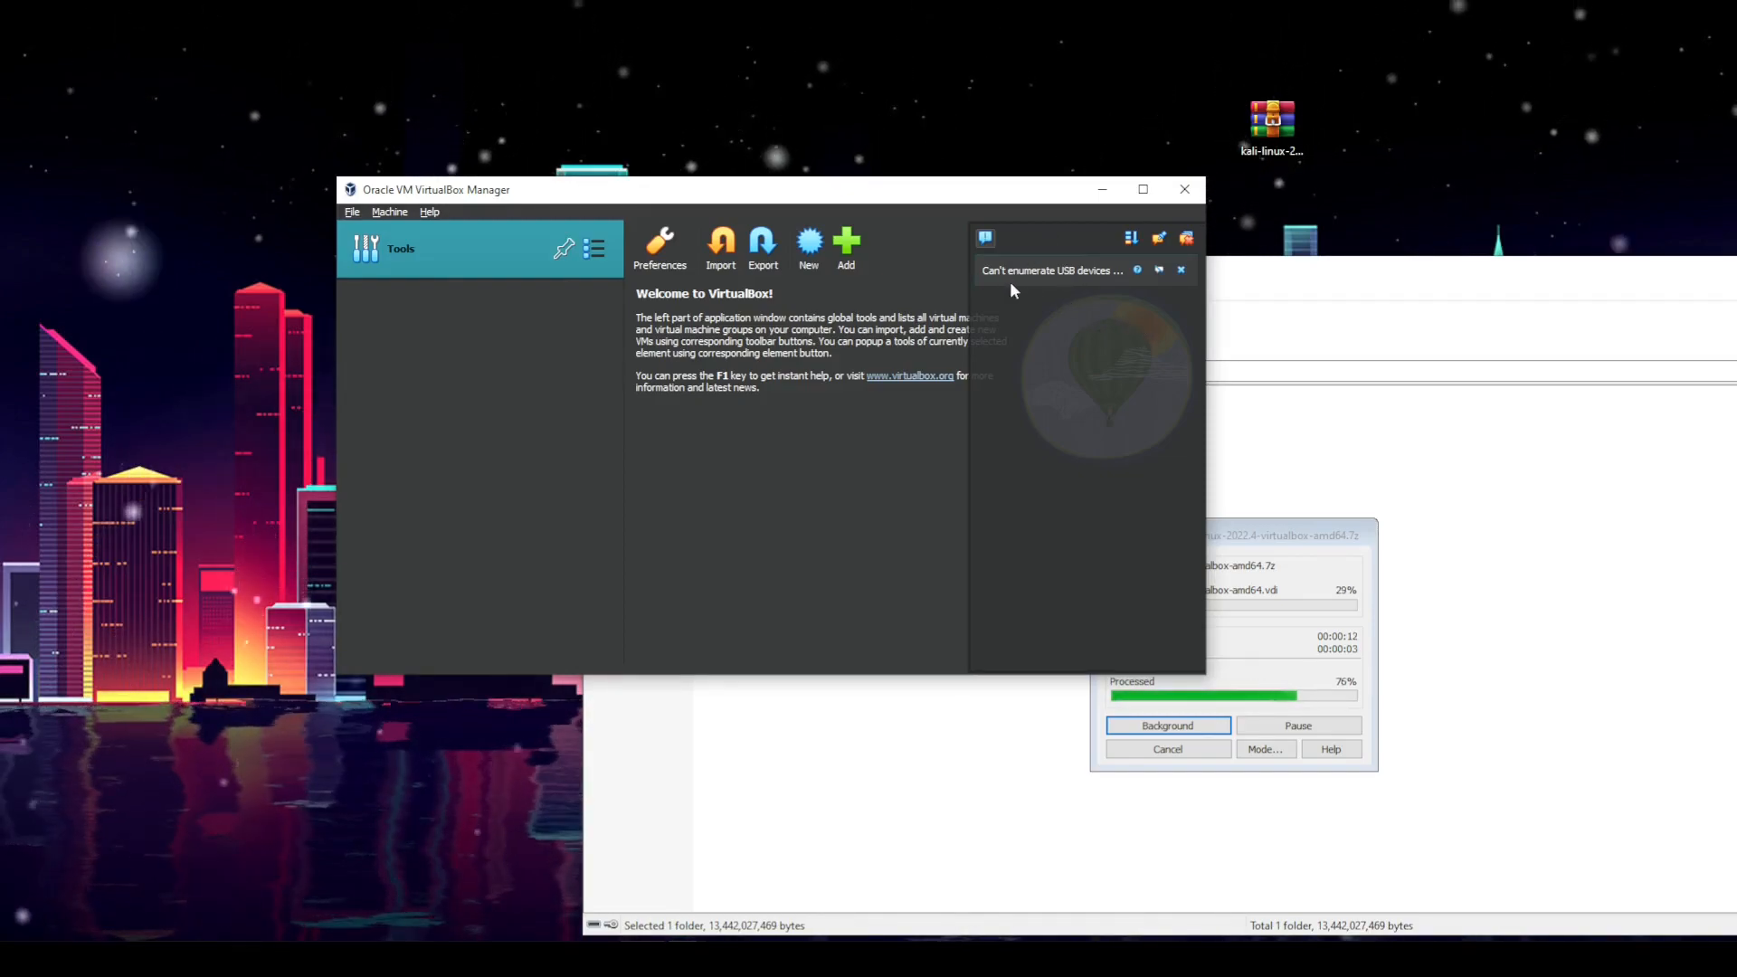
Step: Review each section of the VirtualBox Preferences dialog and close it
{"action": "left_click", "coordinate": [1181, 270]}
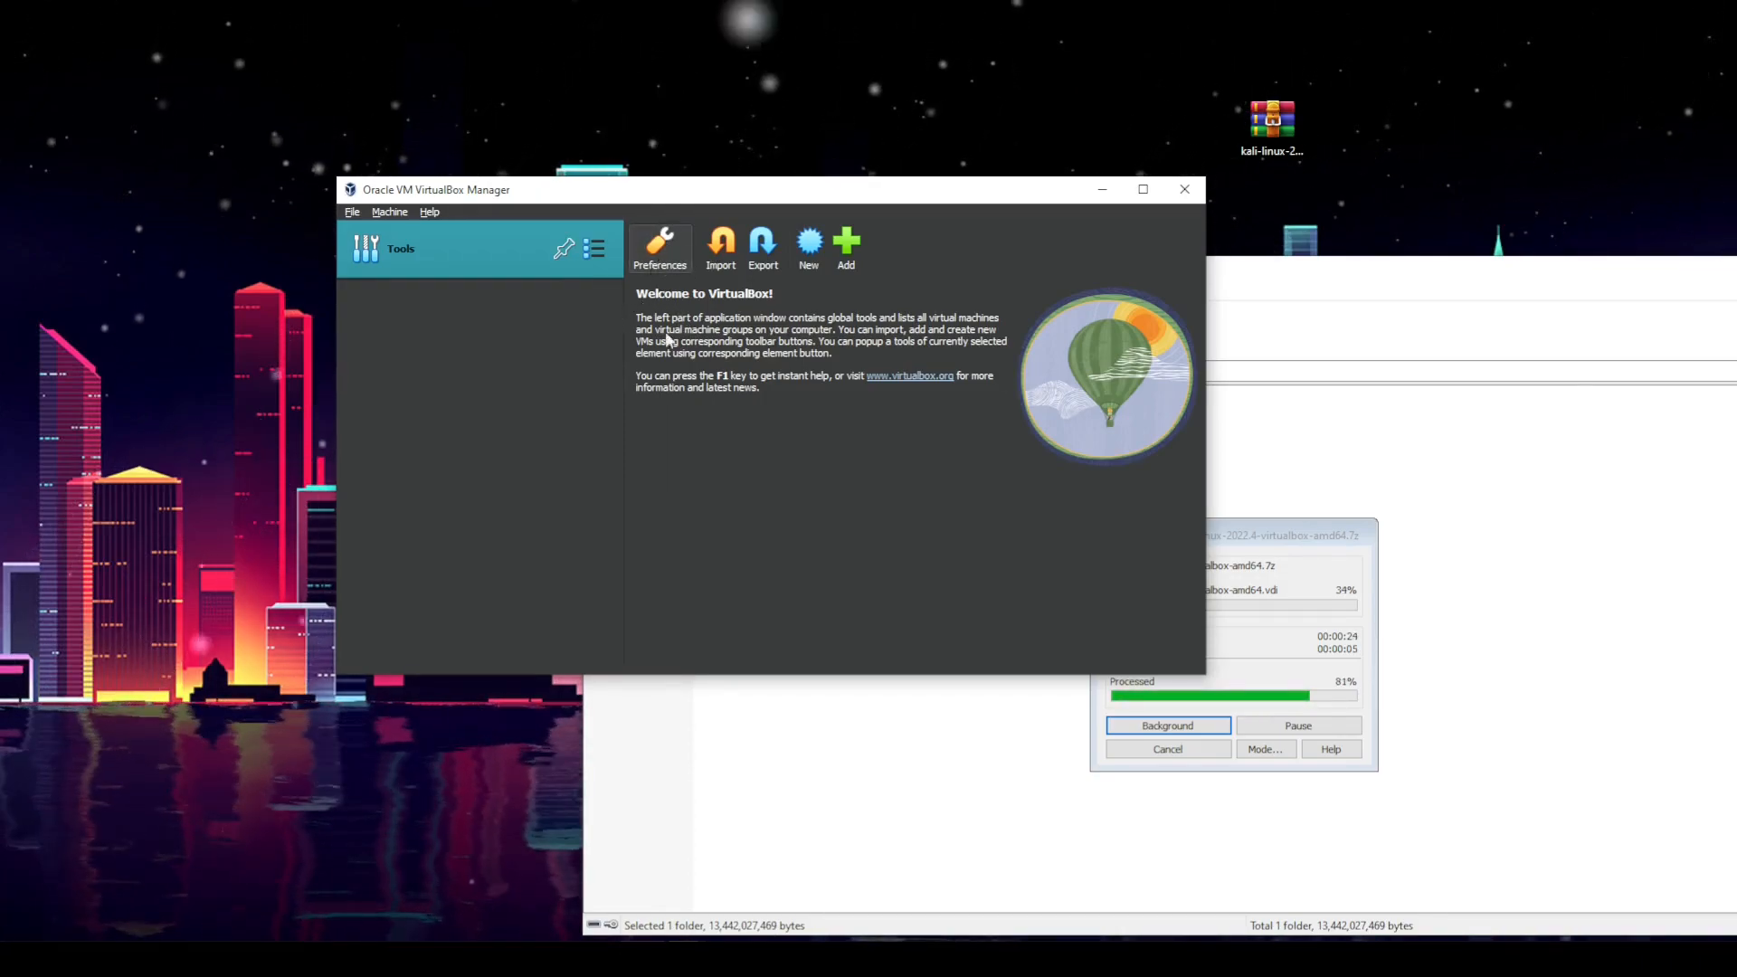
{"action": "left_click", "coordinate": [659, 257]}
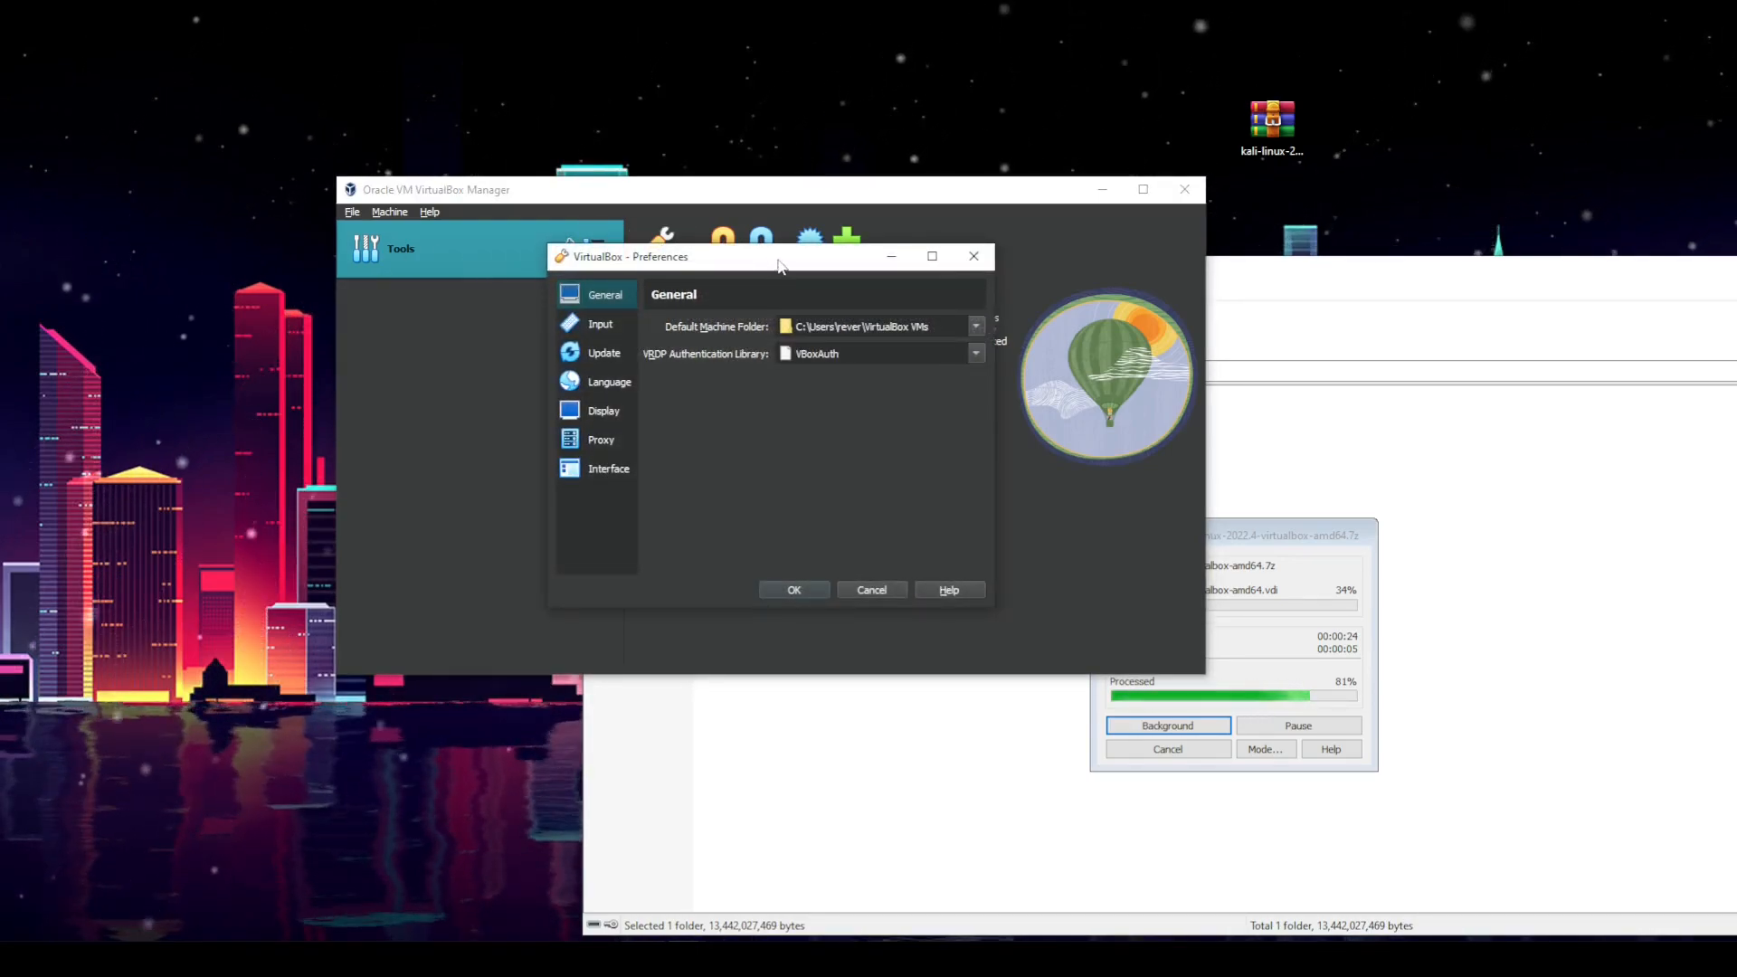
{"action": "left_click_drag", "start_coordinate": [776, 264], "coordinate": [807, 237]}
{"action": "left_click", "coordinate": [626, 297]}
{"action": "left_click", "coordinate": [631, 326]}
{"action": "left_click", "coordinate": [633, 354]}
{"action": "left_click", "coordinate": [632, 388]}
{"action": "left_click", "coordinate": [633, 413]}
{"action": "left_click", "coordinate": [635, 441]}
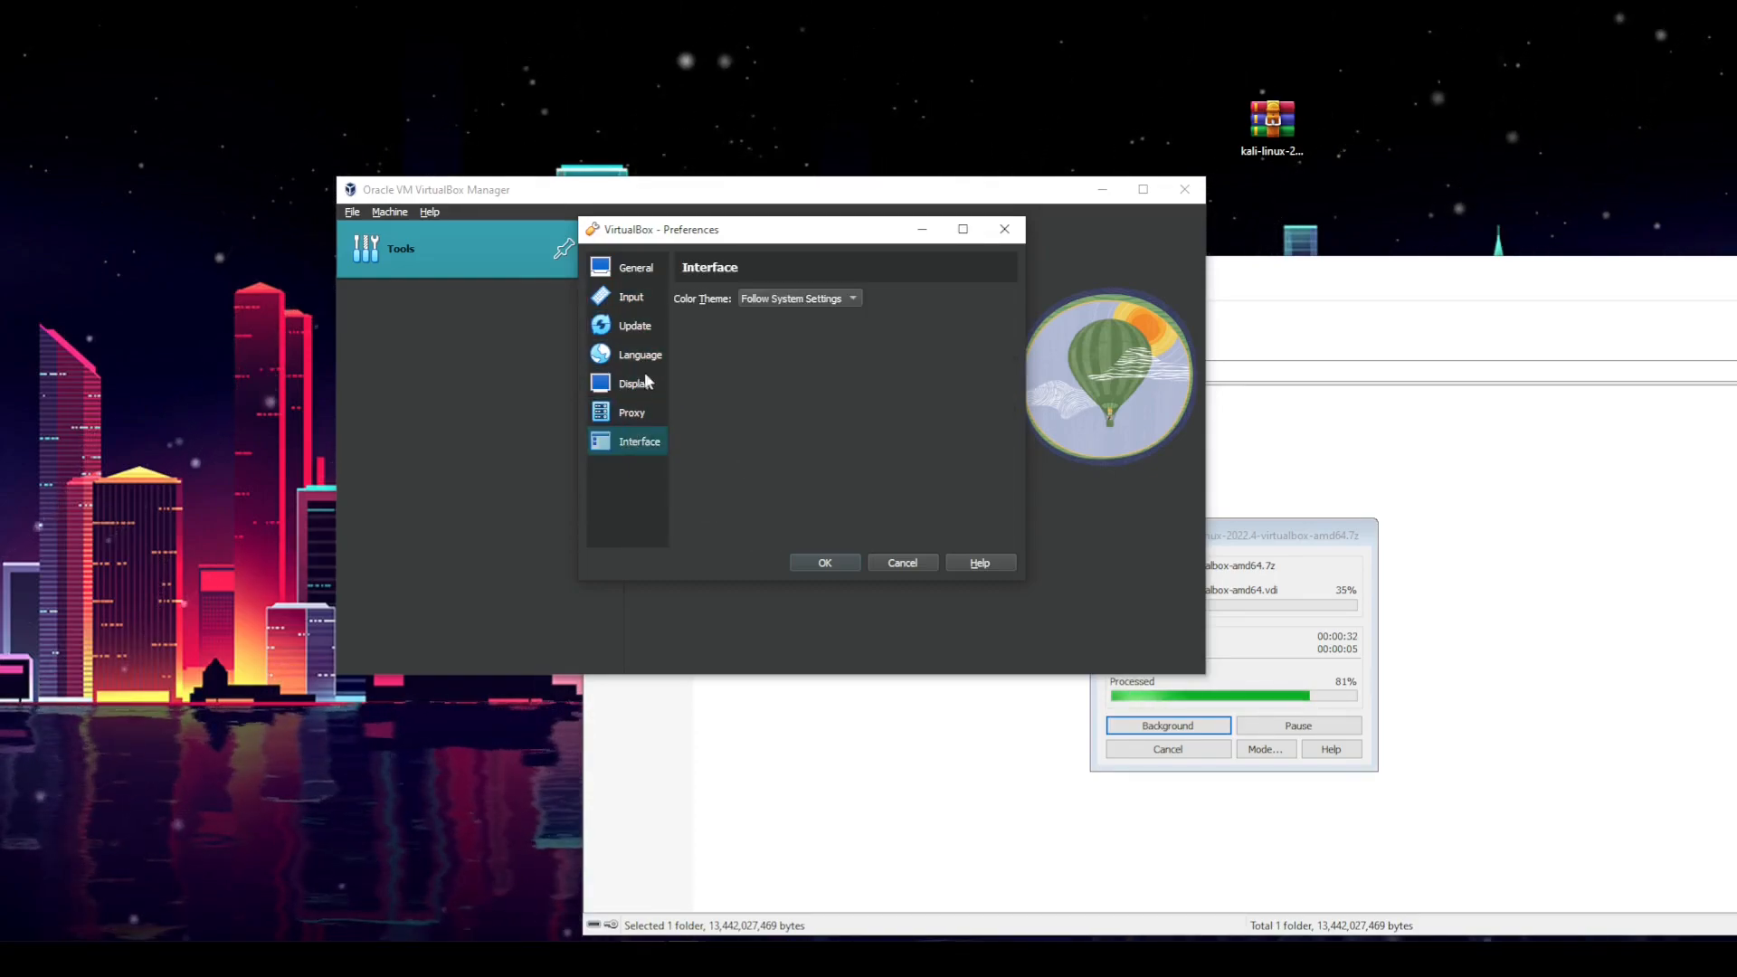
{"action": "left_click", "coordinate": [633, 269]}
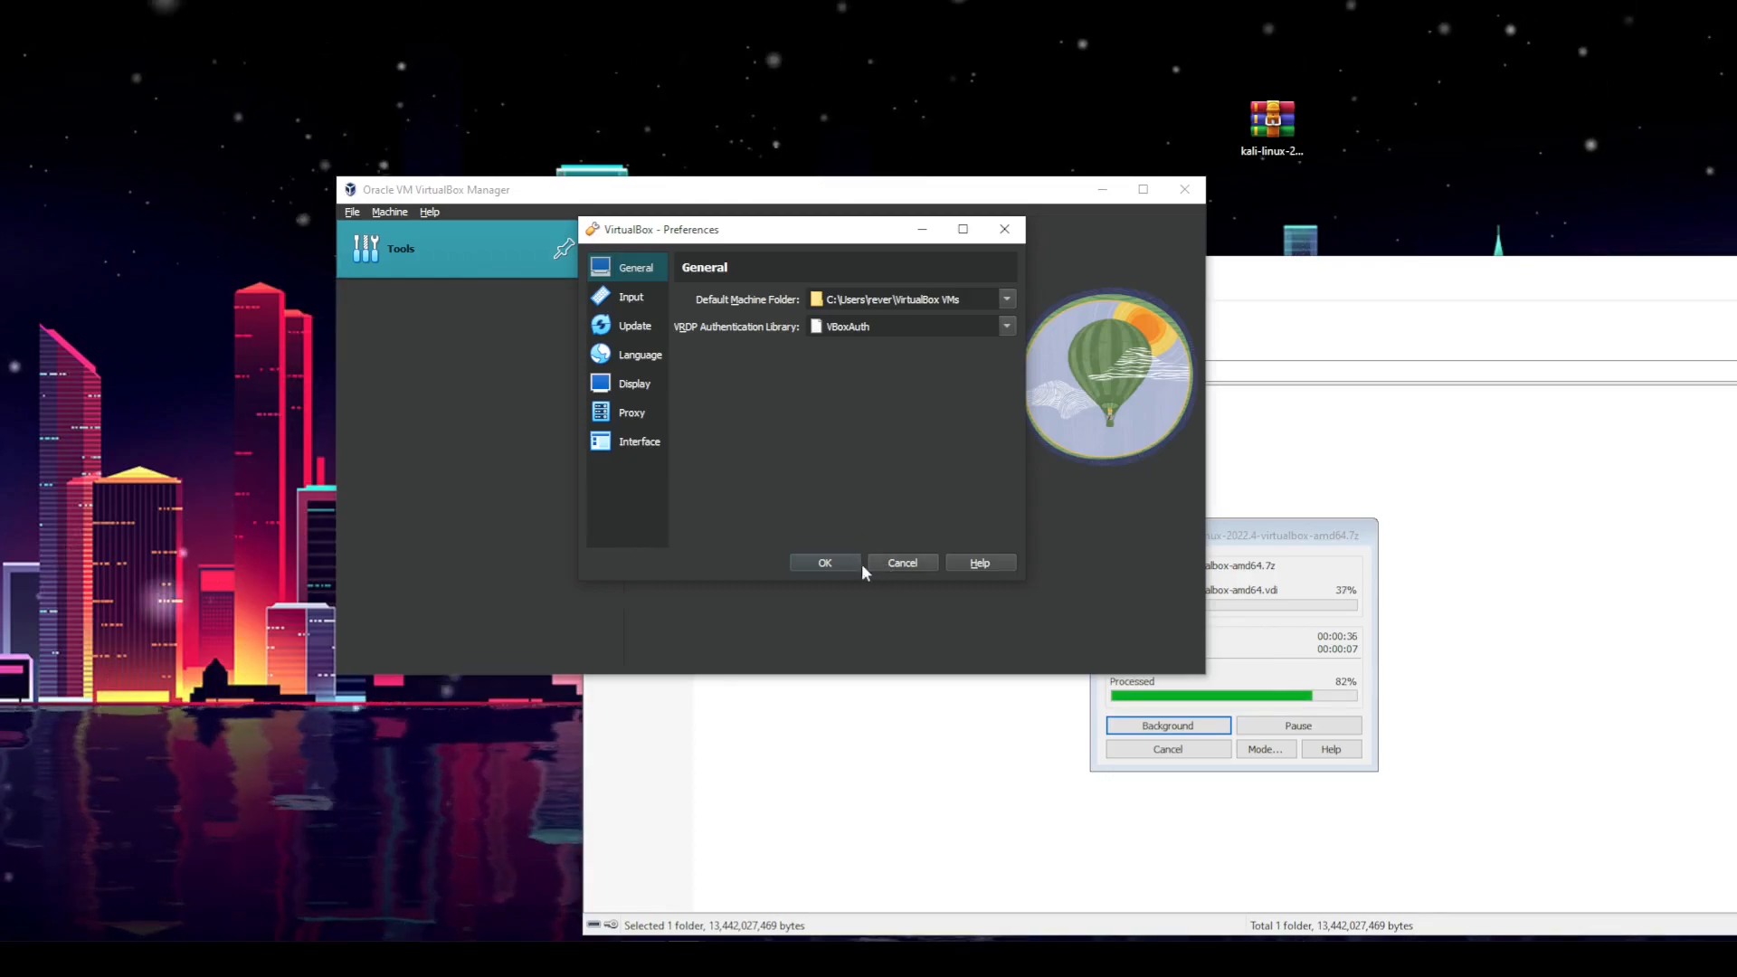
{"action": "left_click", "coordinate": [825, 561]}
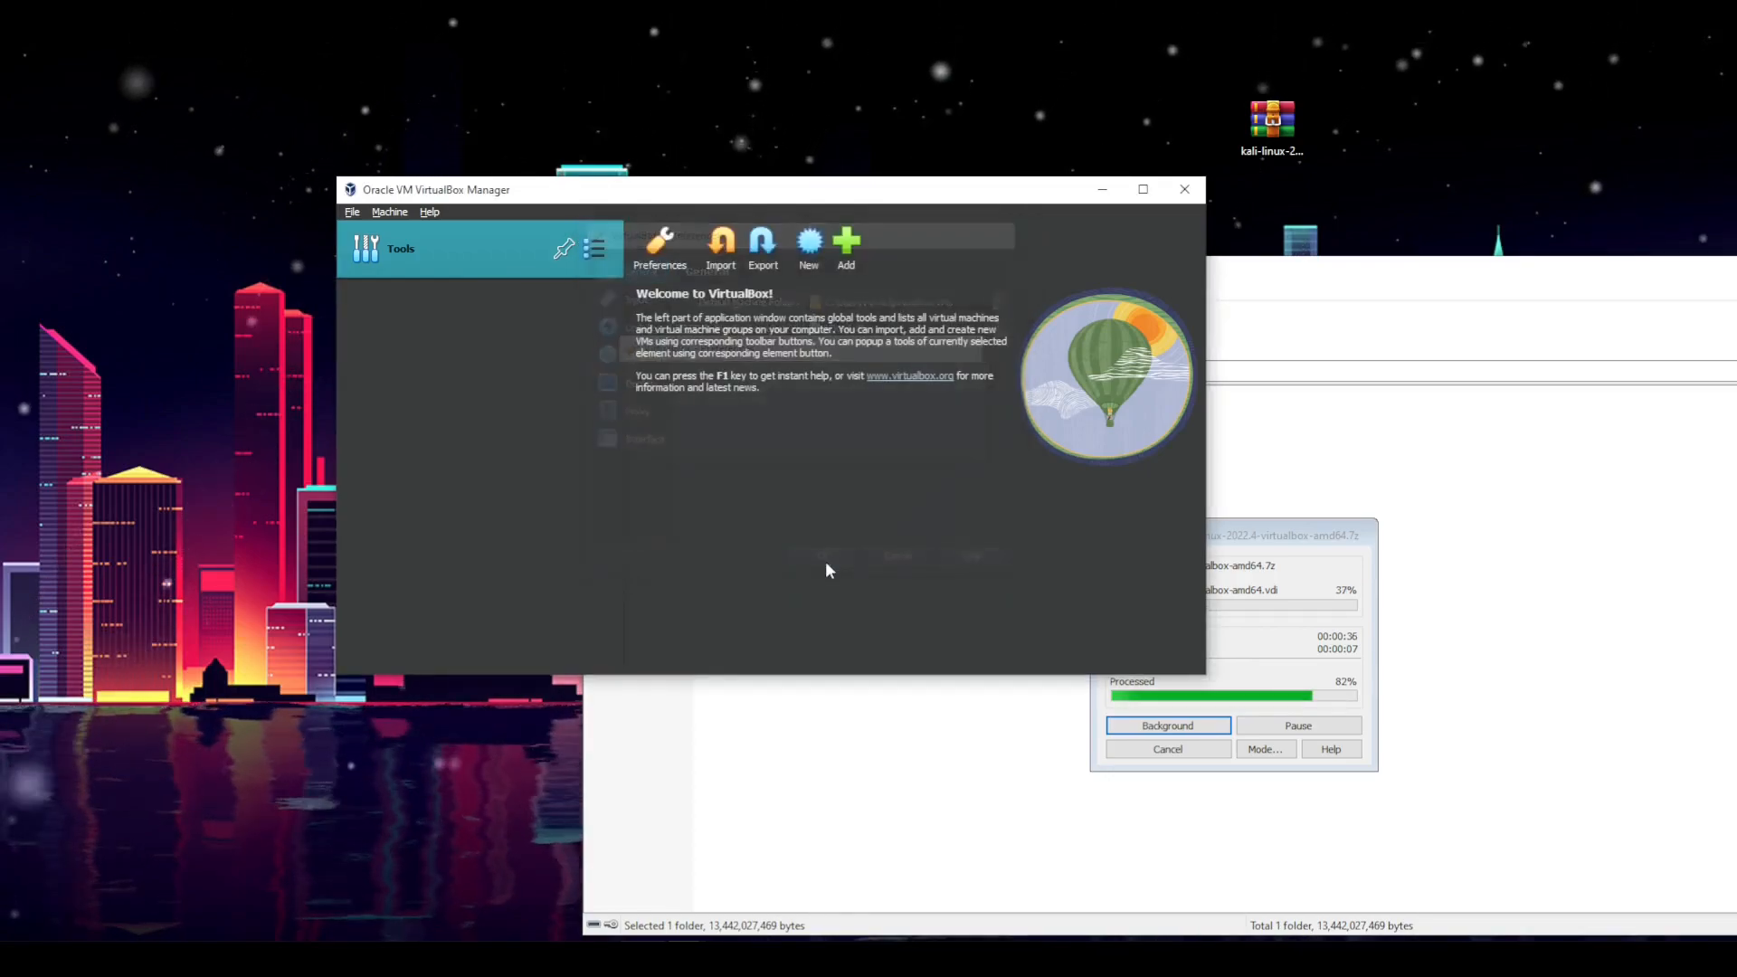
{"action": "left_click", "coordinate": [721, 249]}
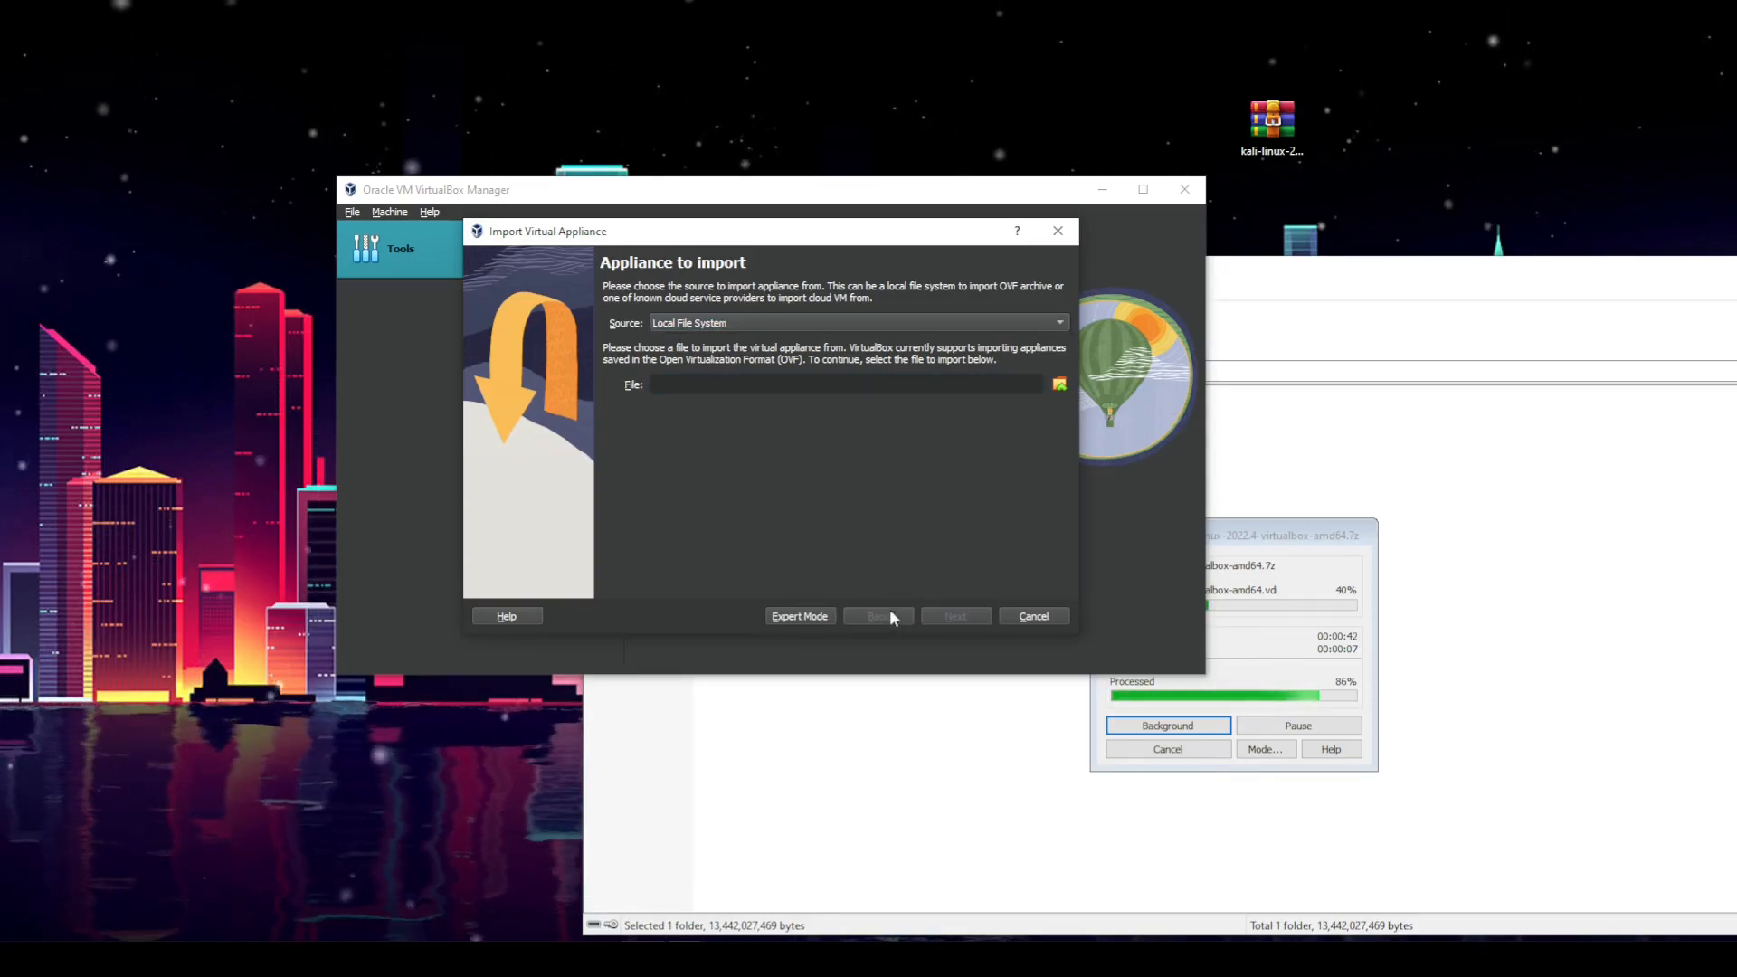
{"action": "left_click", "coordinate": [1034, 618]}
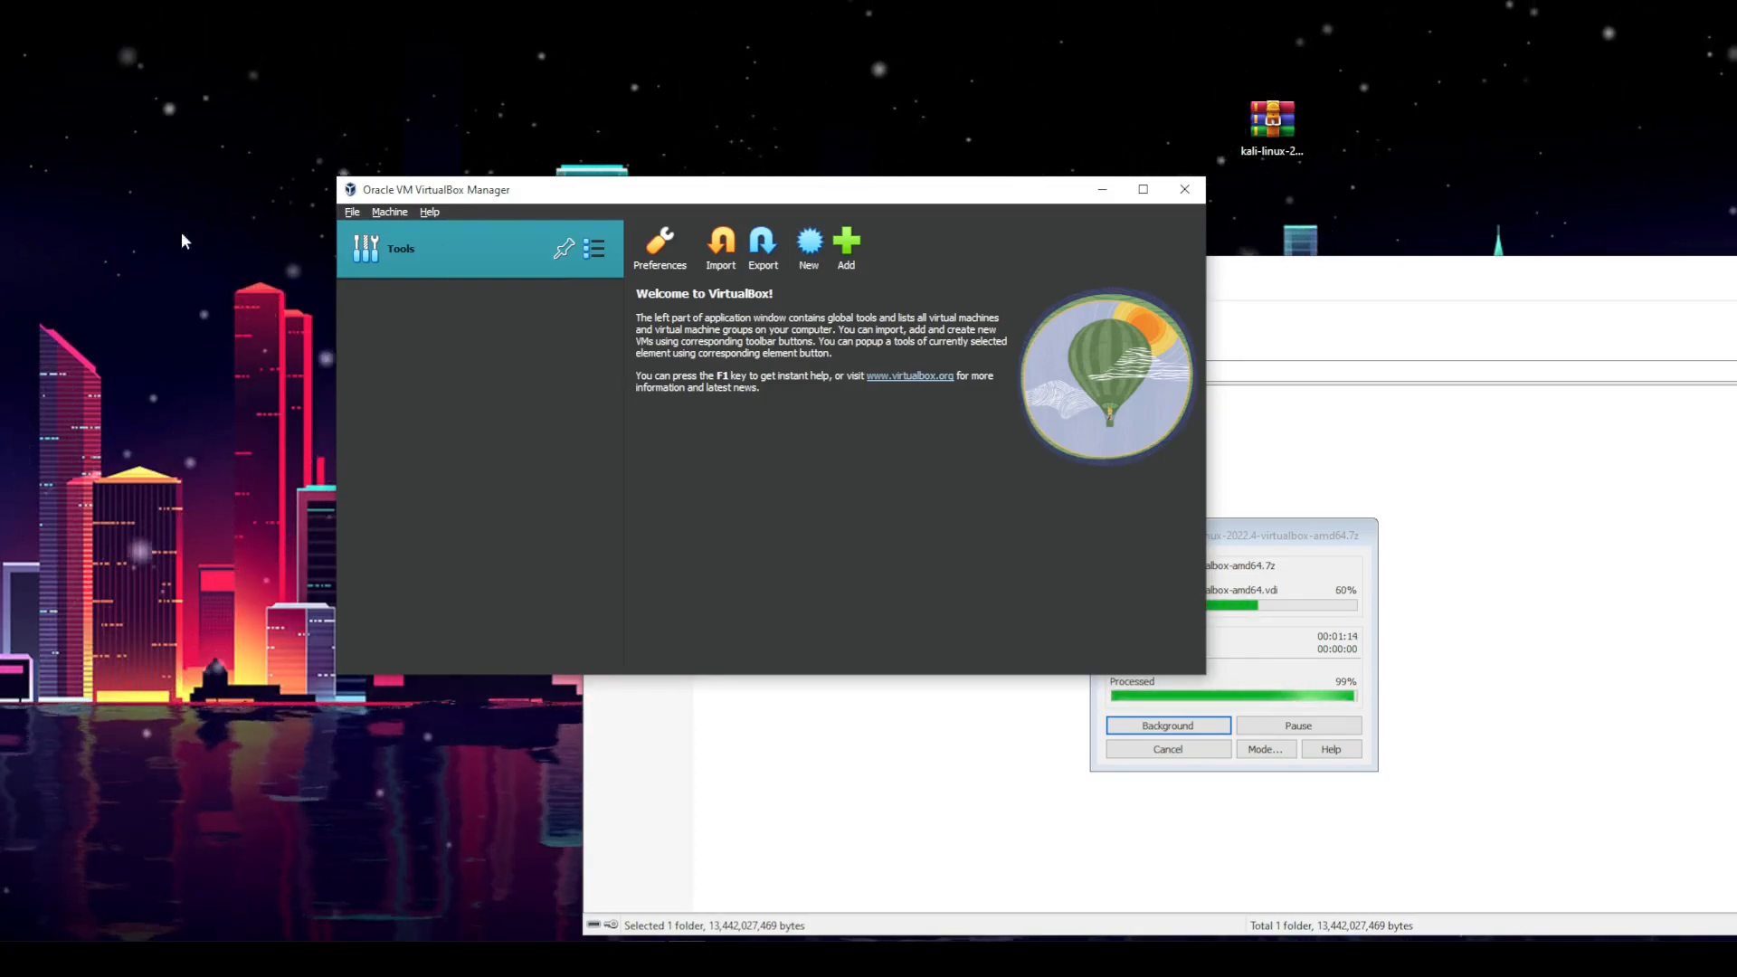
{"action": "mouse_move", "coordinate": [691, 203]}
{"action": "left_mouse_down"}
{"action": "mouse_move", "coordinate": [559, 240]}
{"action": "mouse_move", "coordinate": [740, 251]}
{"action": "mouse_move", "coordinate": [648, 201]}
{"action": "mouse_move", "coordinate": [696, 221]}
{"action": "left_mouse_up"}
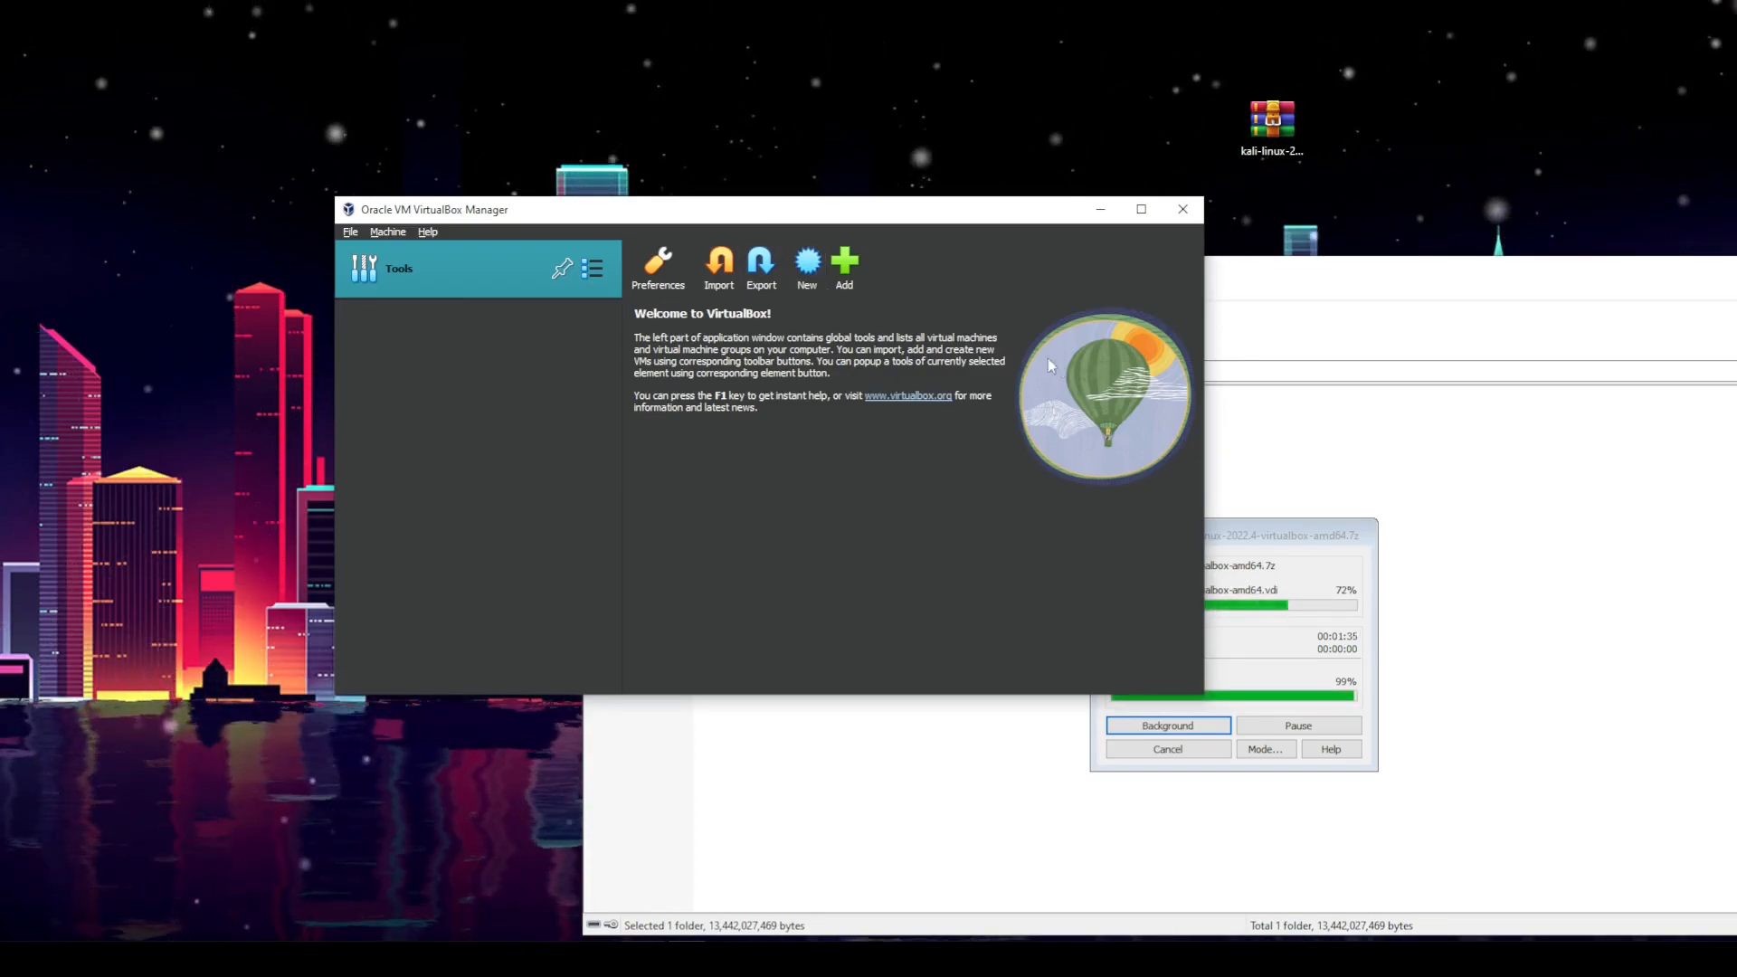
{"action": "left_click", "coordinate": [806, 270]}
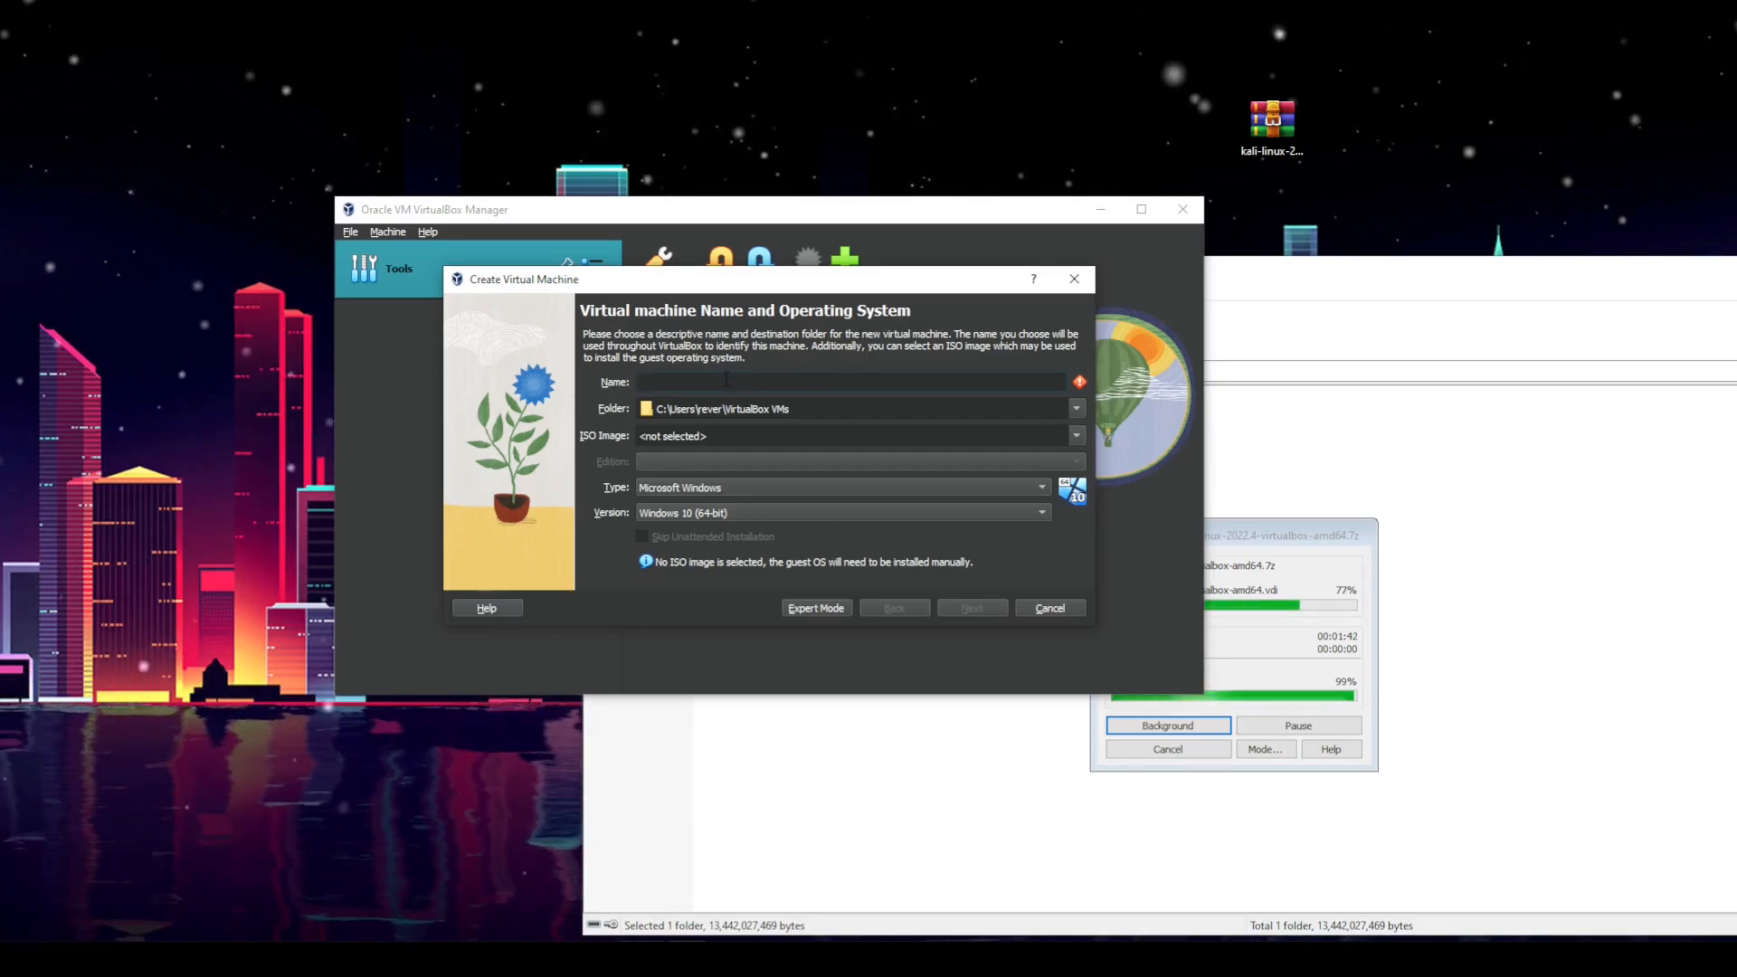
{"action": "left_click", "coordinate": [1048, 607]}
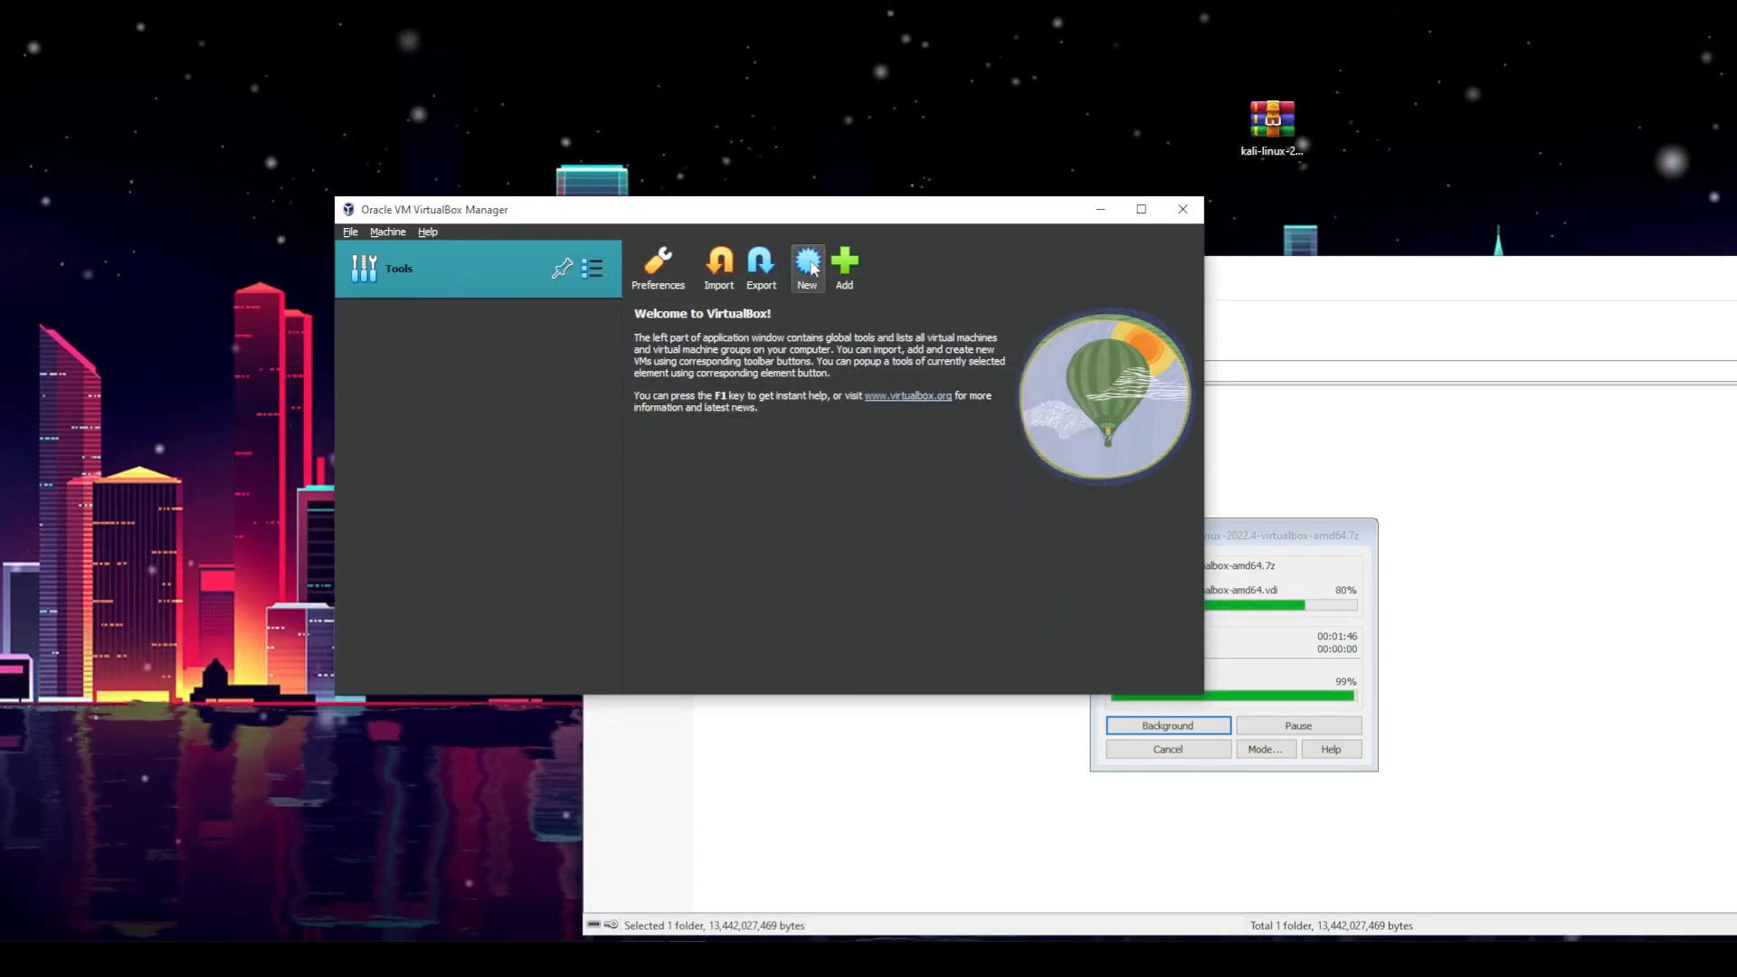
{"action": "left_click", "coordinate": [1353, 296]}
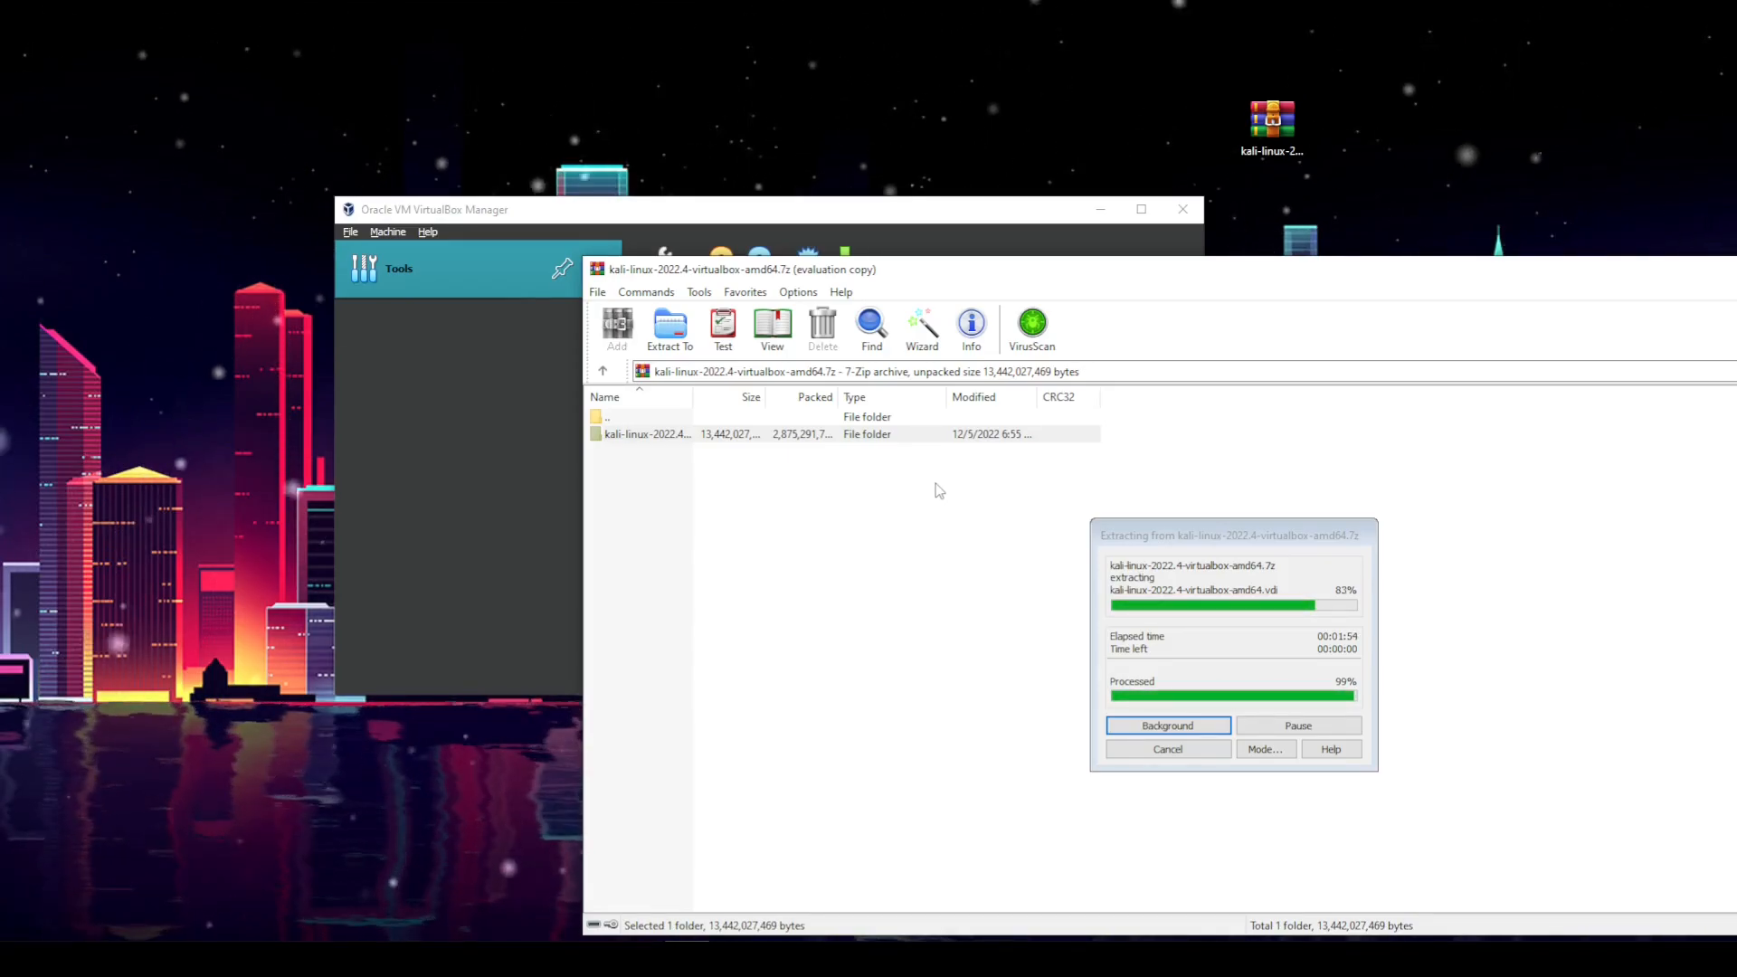
{"action": "left_click", "coordinate": [956, 215]}
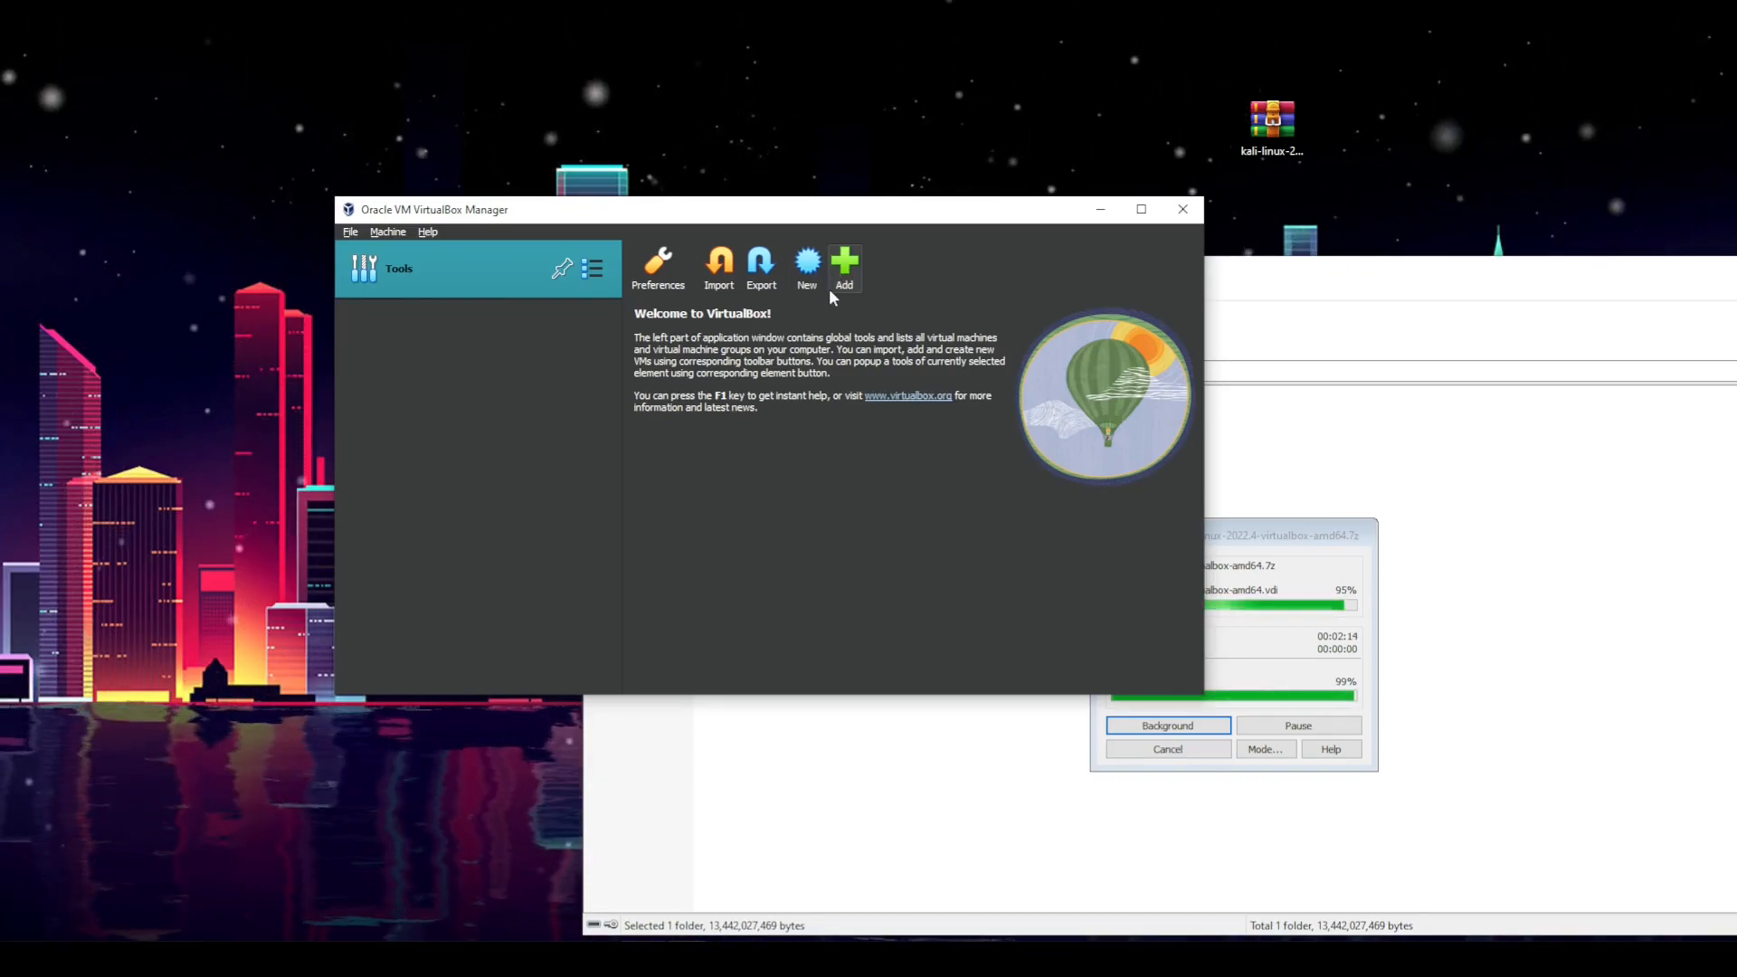
{"action": "left_click", "coordinate": [845, 270]}
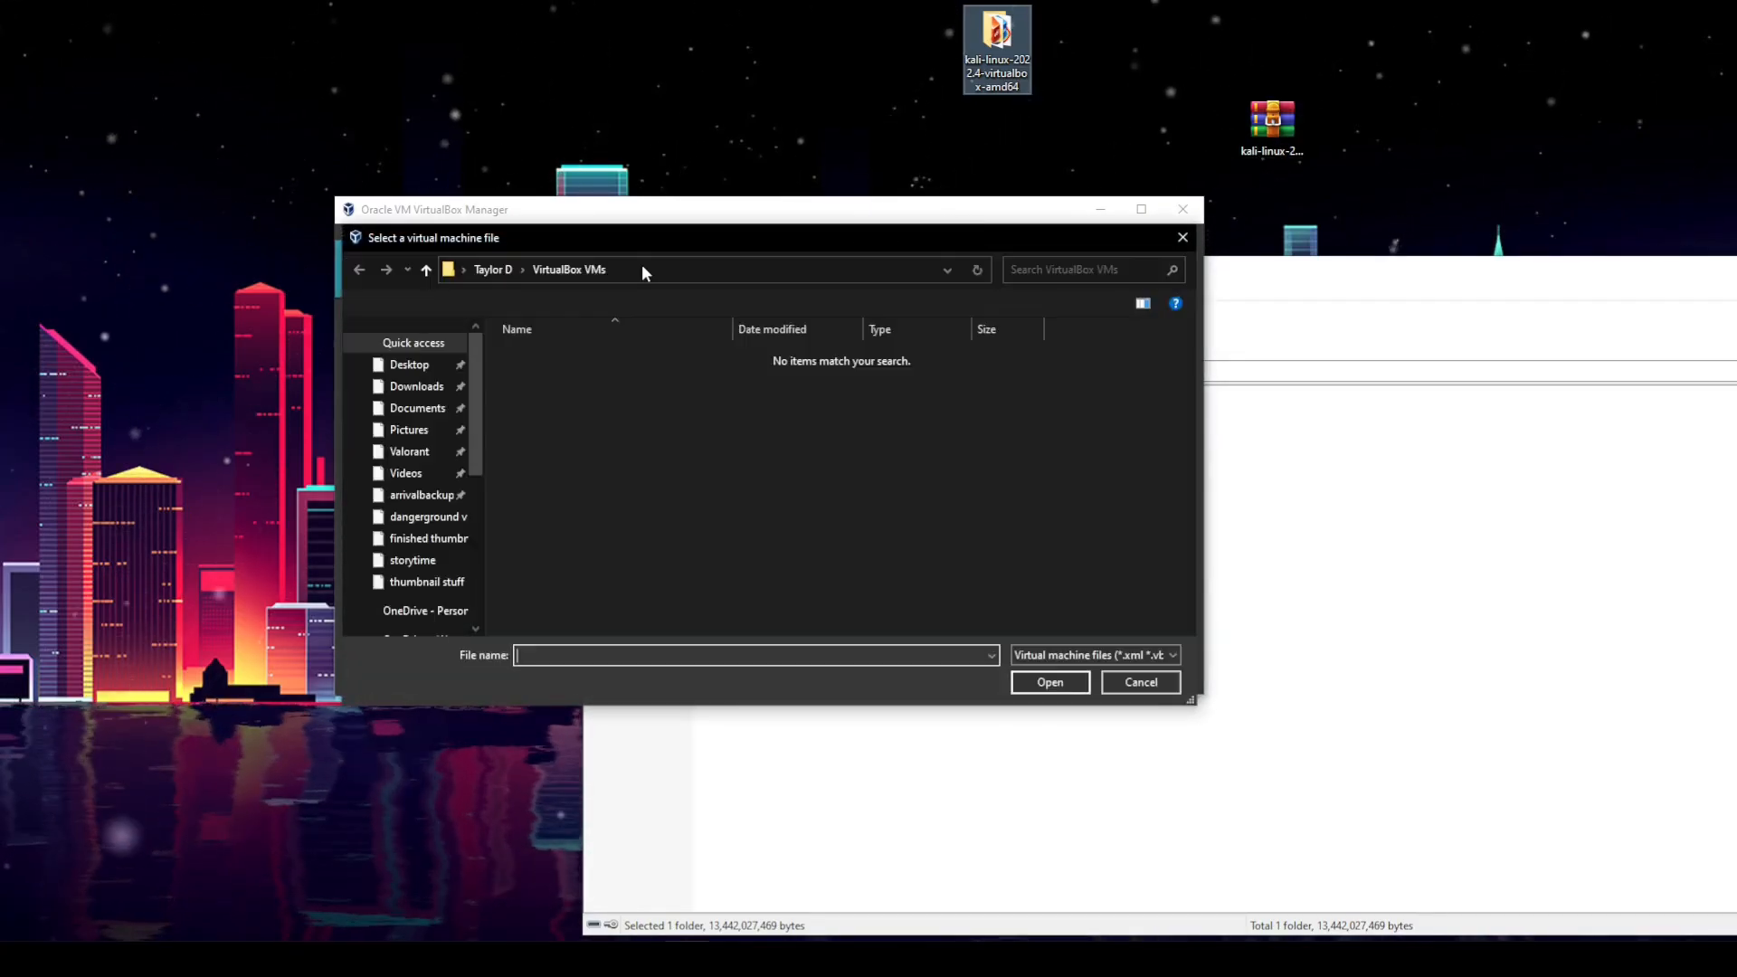
{"action": "left_click", "coordinate": [1182, 238]}
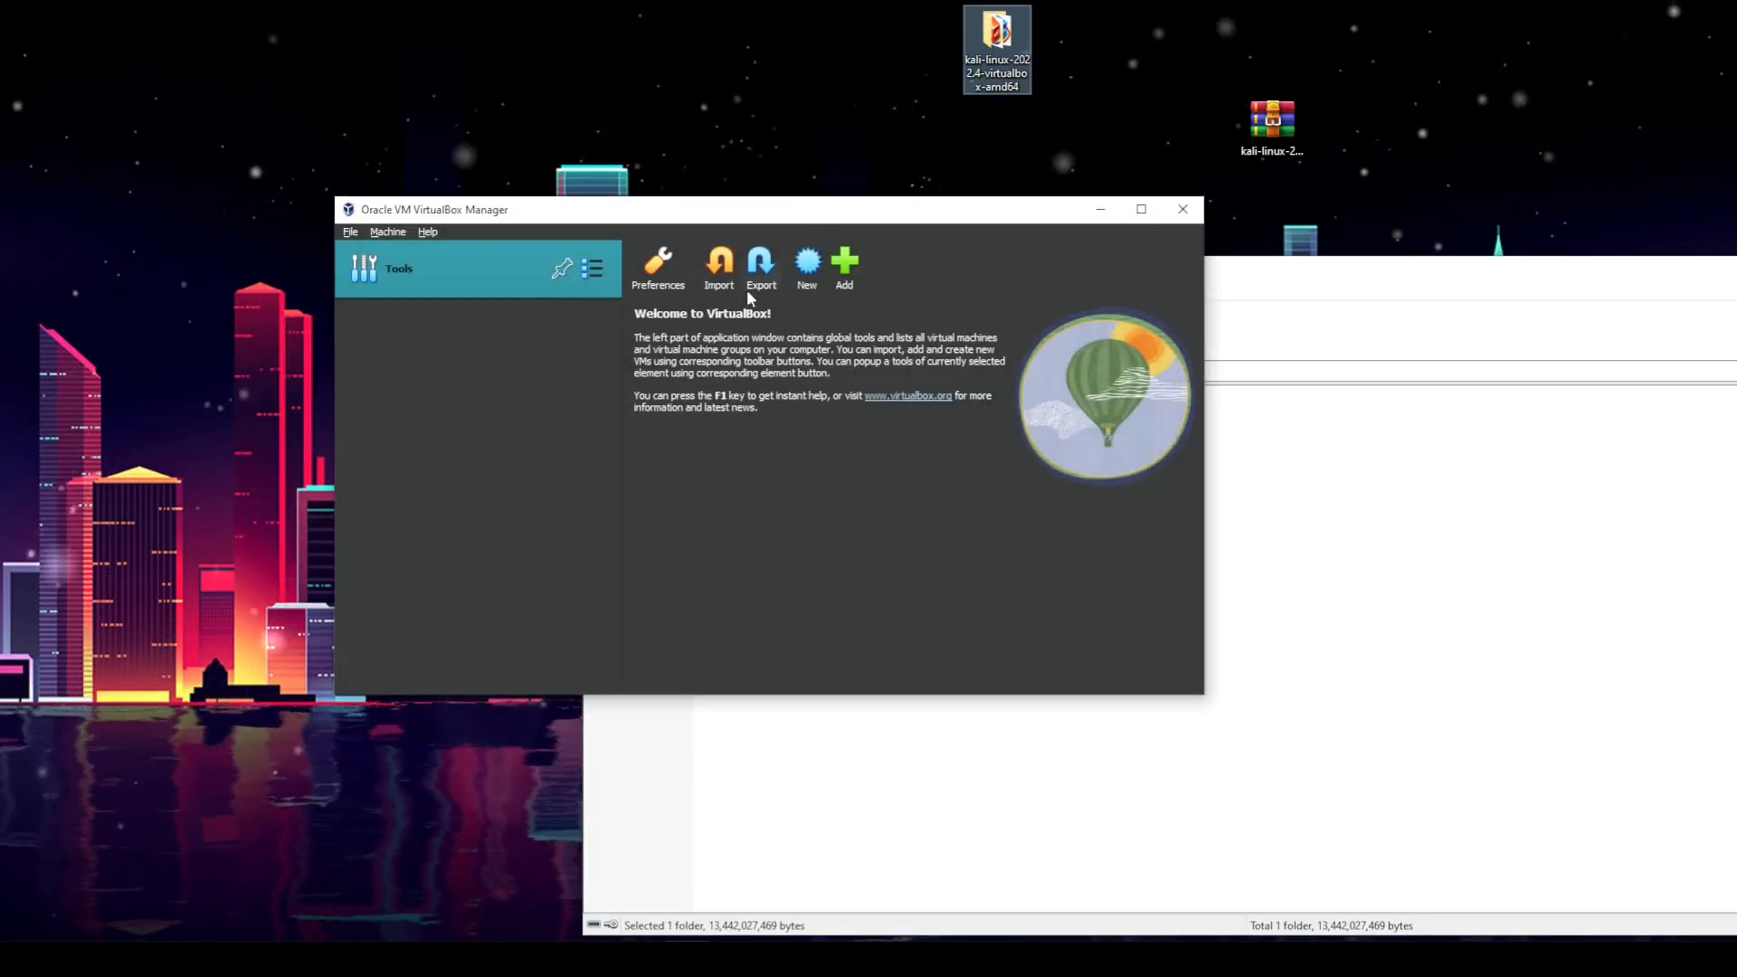
Step: Open the extracted kali-linux-2022.4-virtualbox-amd64 folder and register the VM by opening its .vbox file
{"action": "left_click_drag", "start_coordinate": [818, 221], "coordinate": [875, 232]}
{"action": "double_click", "coordinate": [1009, 71]}
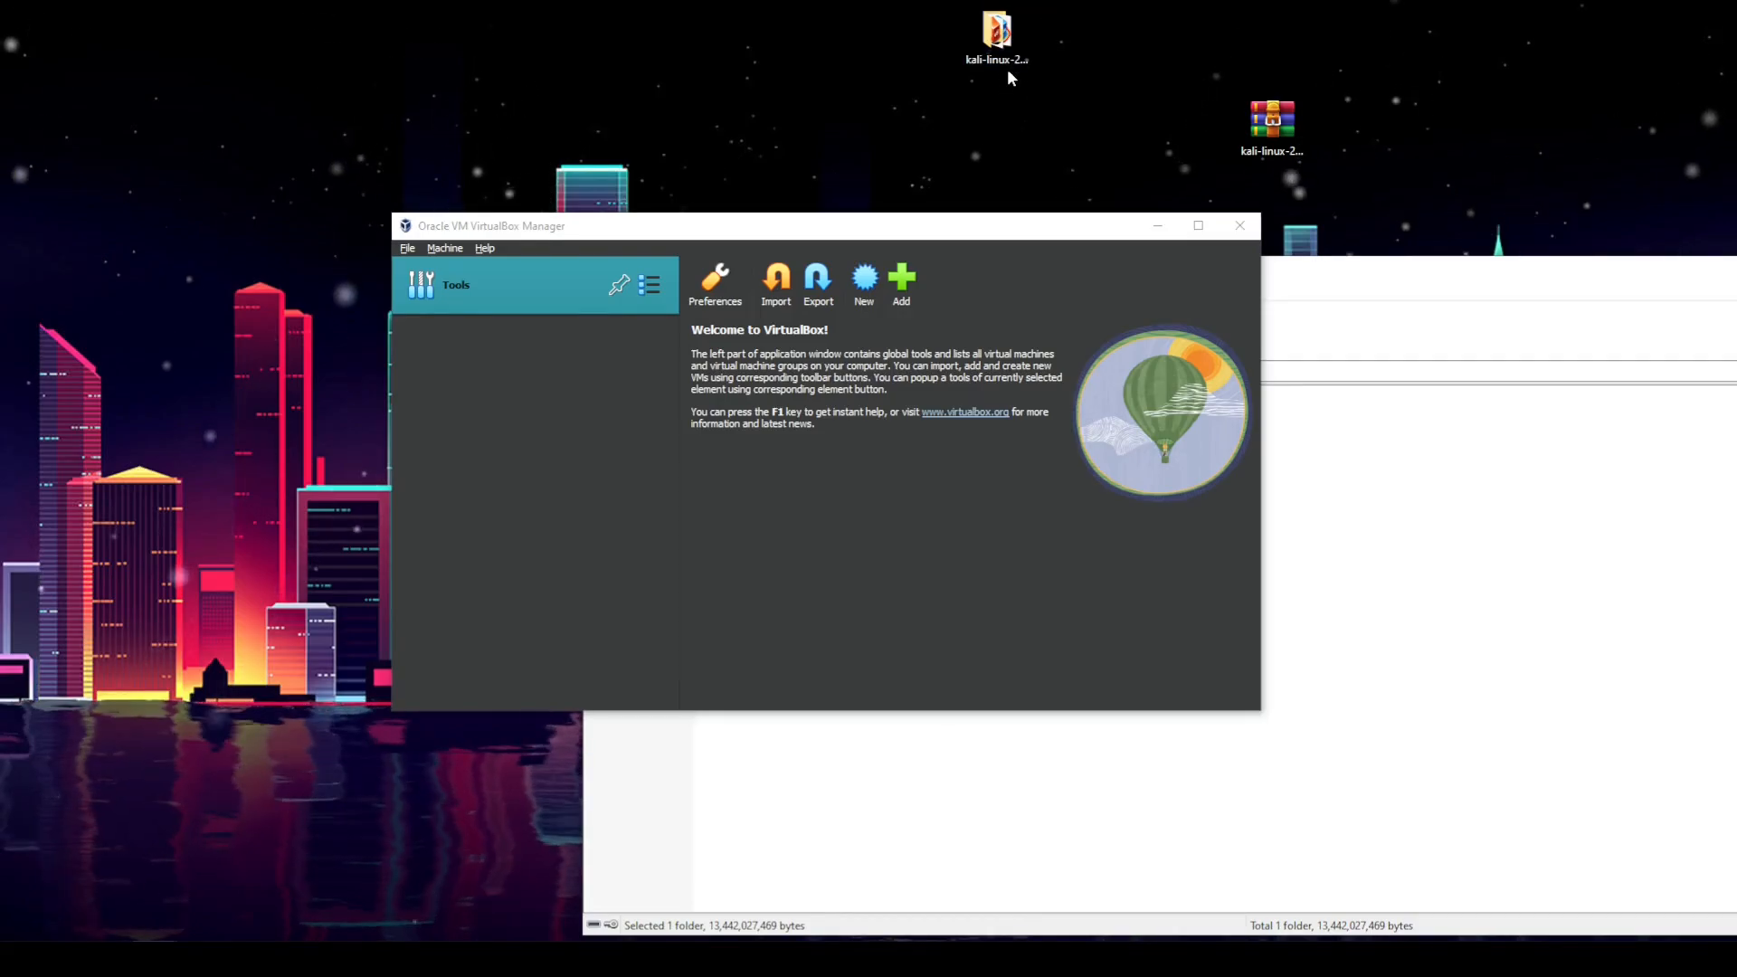
{"action": "left_click_drag", "start_coordinate": [9, 246], "coordinate": [1060, 199]}
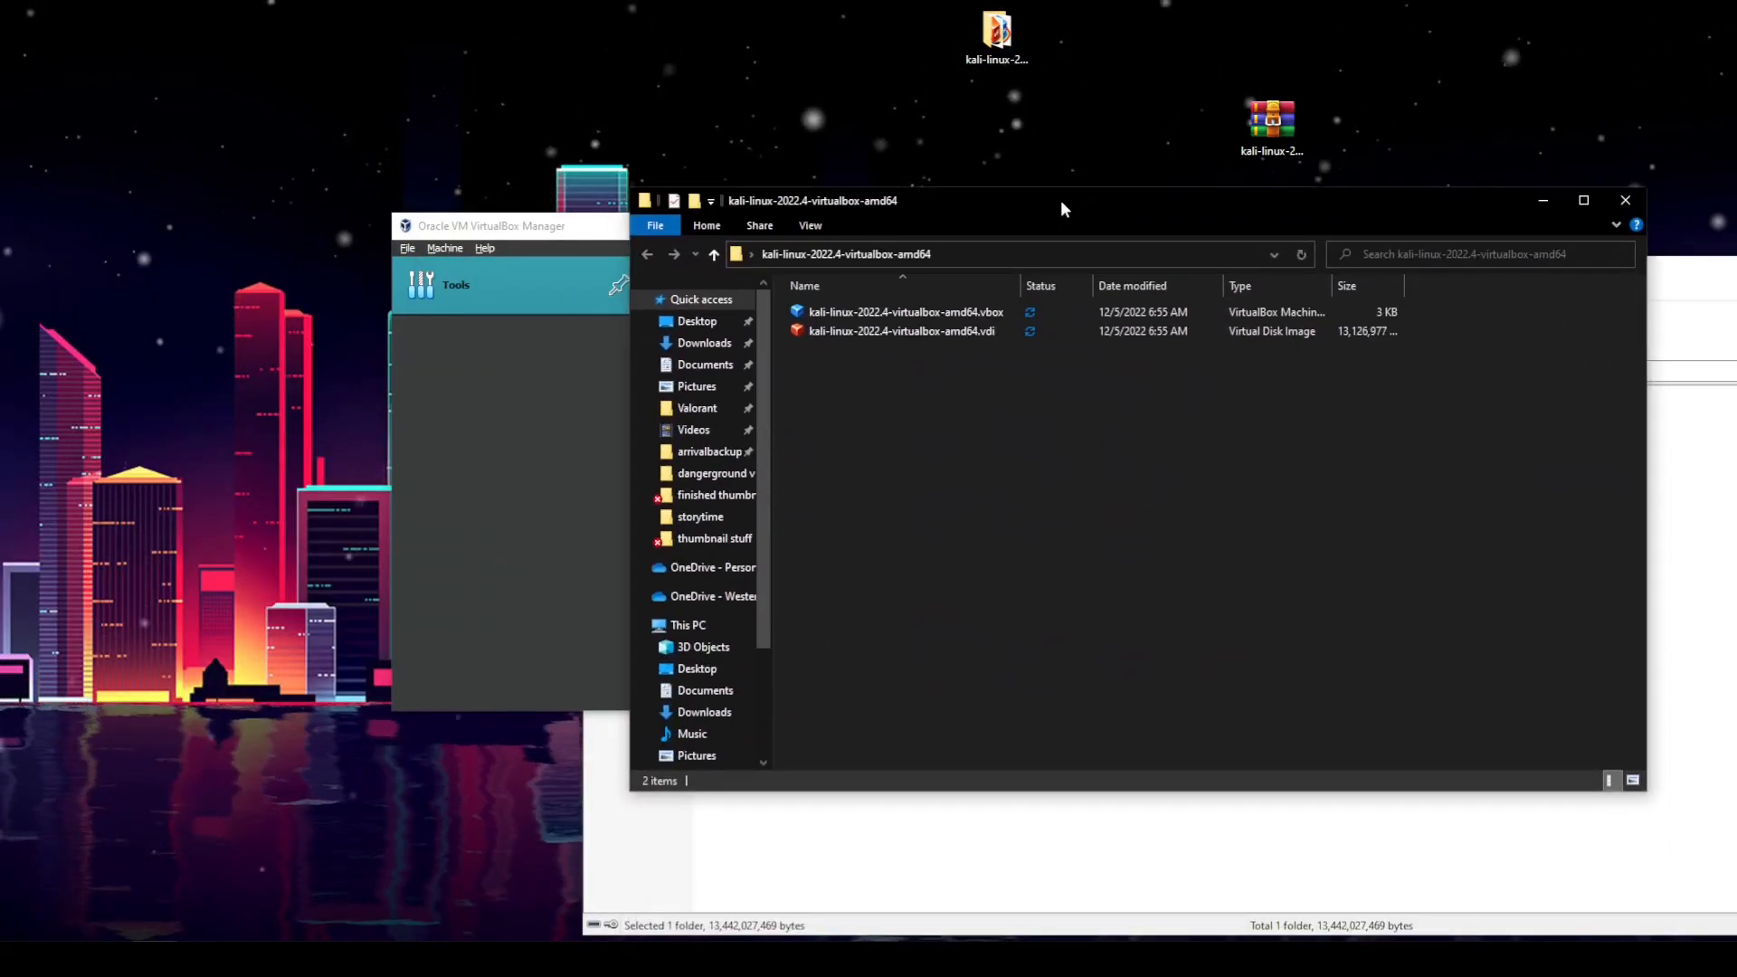
{"action": "left_click", "coordinate": [1081, 328]}
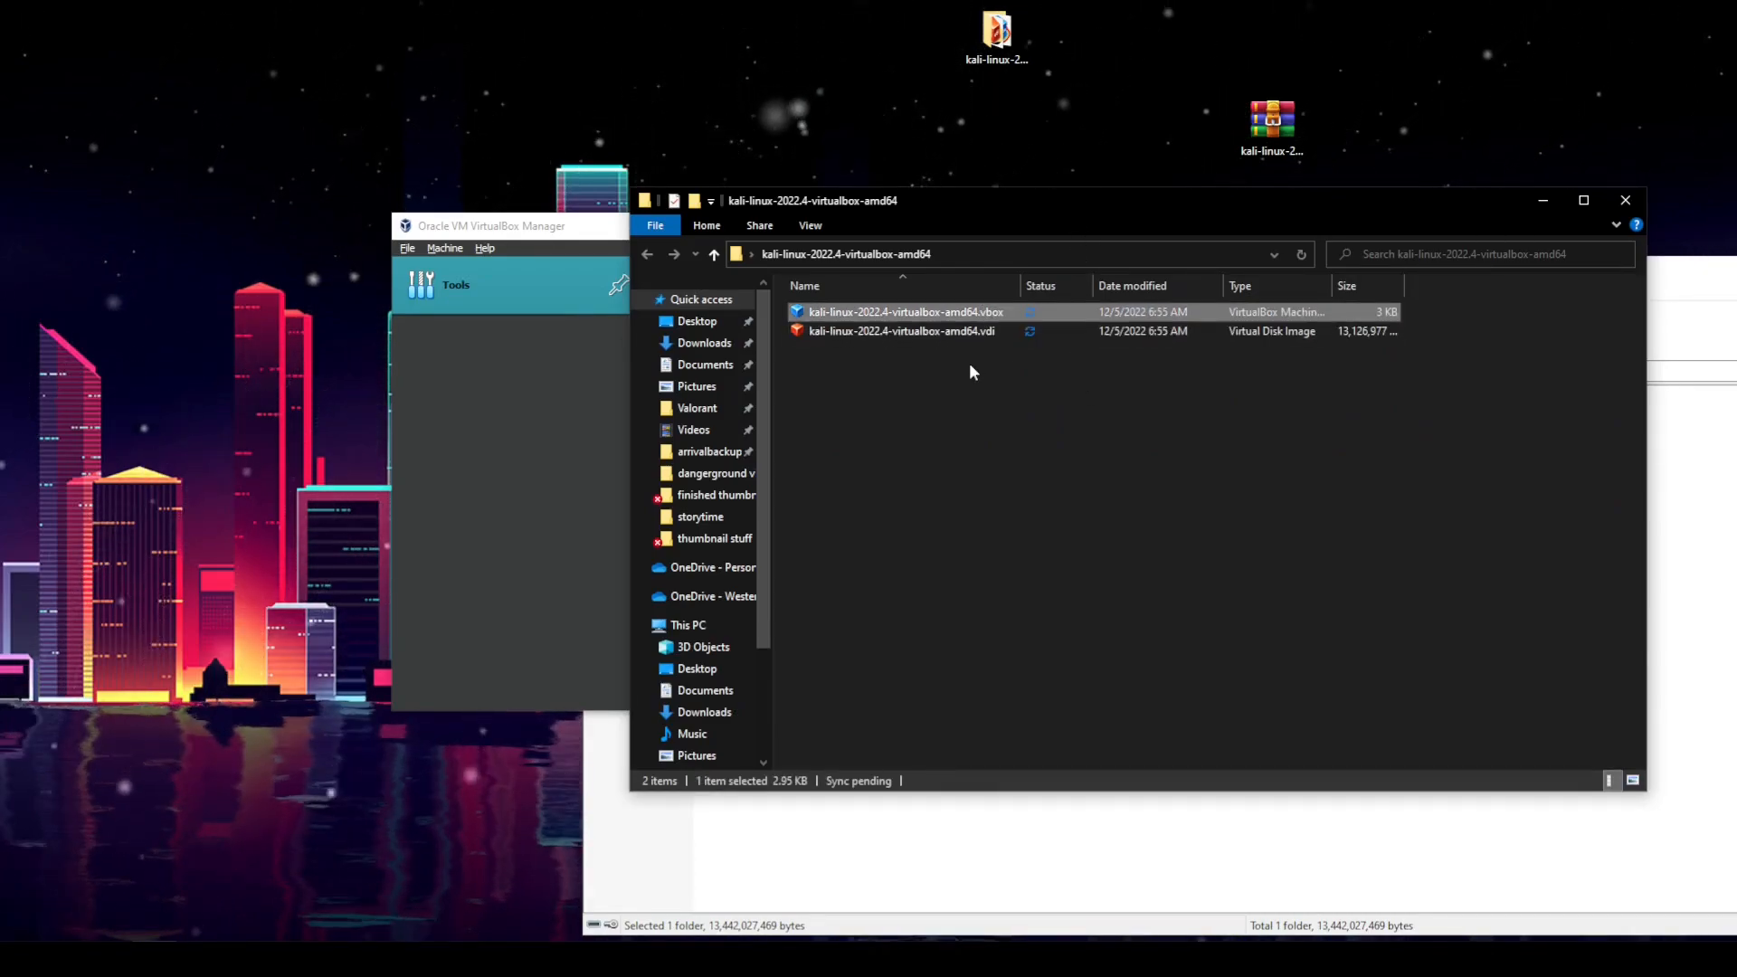
{"action": "left_click", "coordinate": [484, 463]}
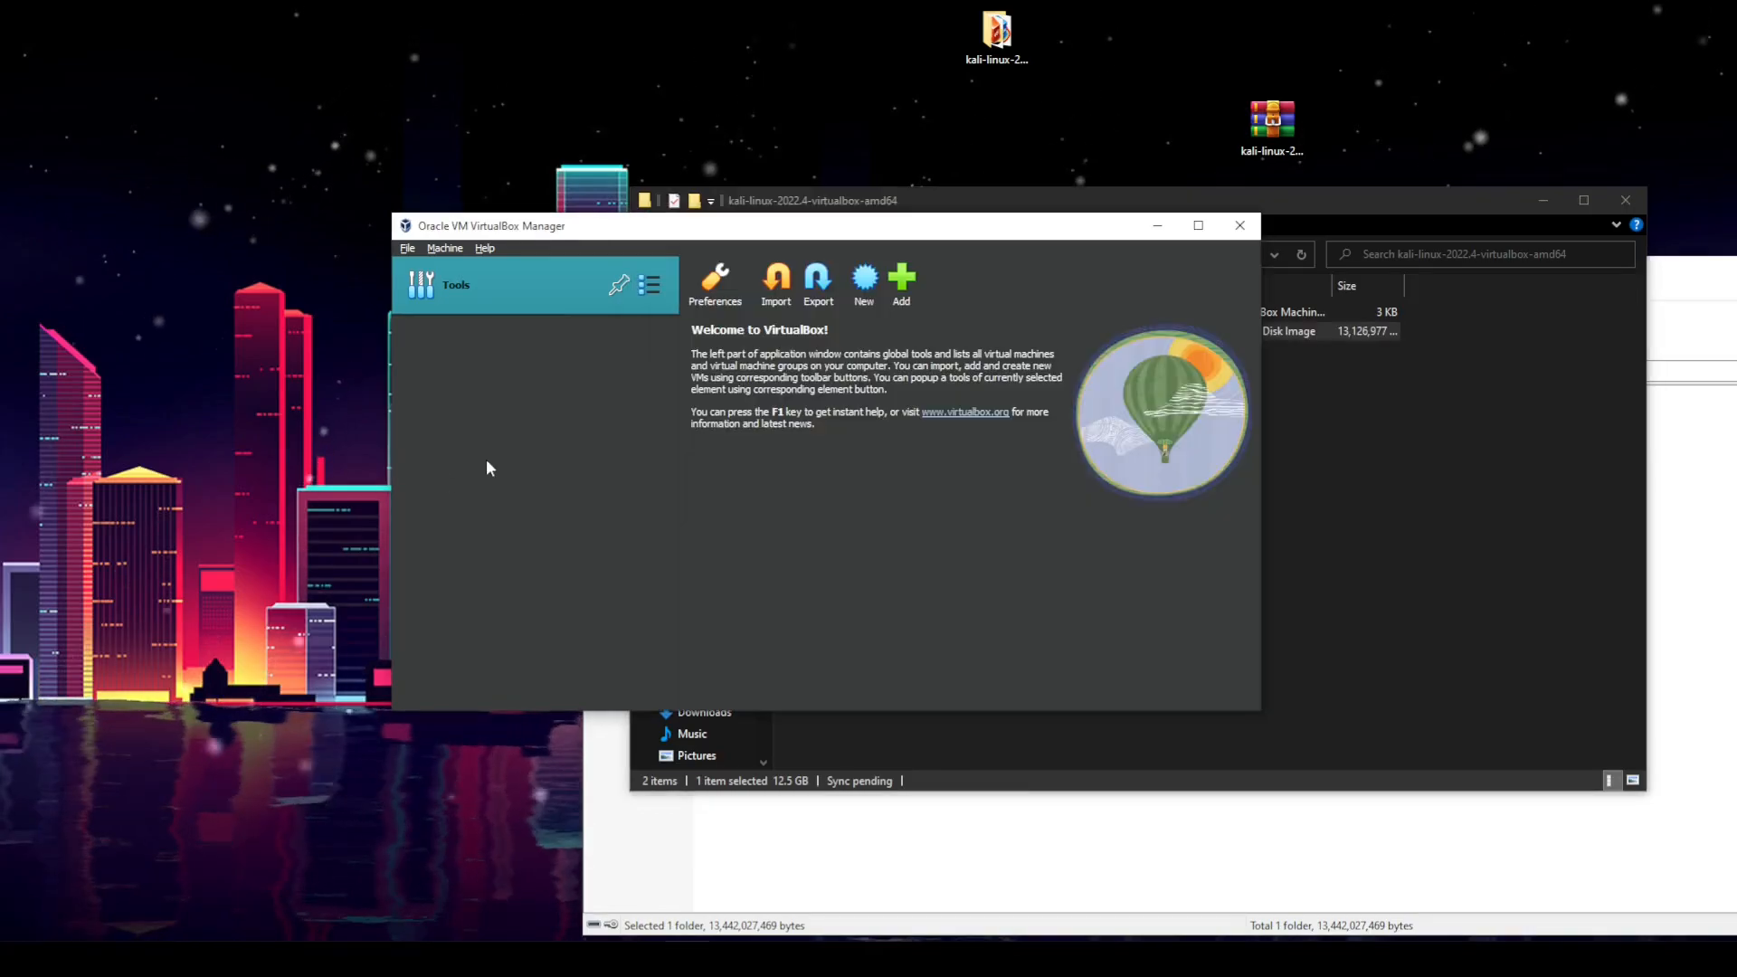
{"action": "left_click", "coordinate": [1285, 208]}
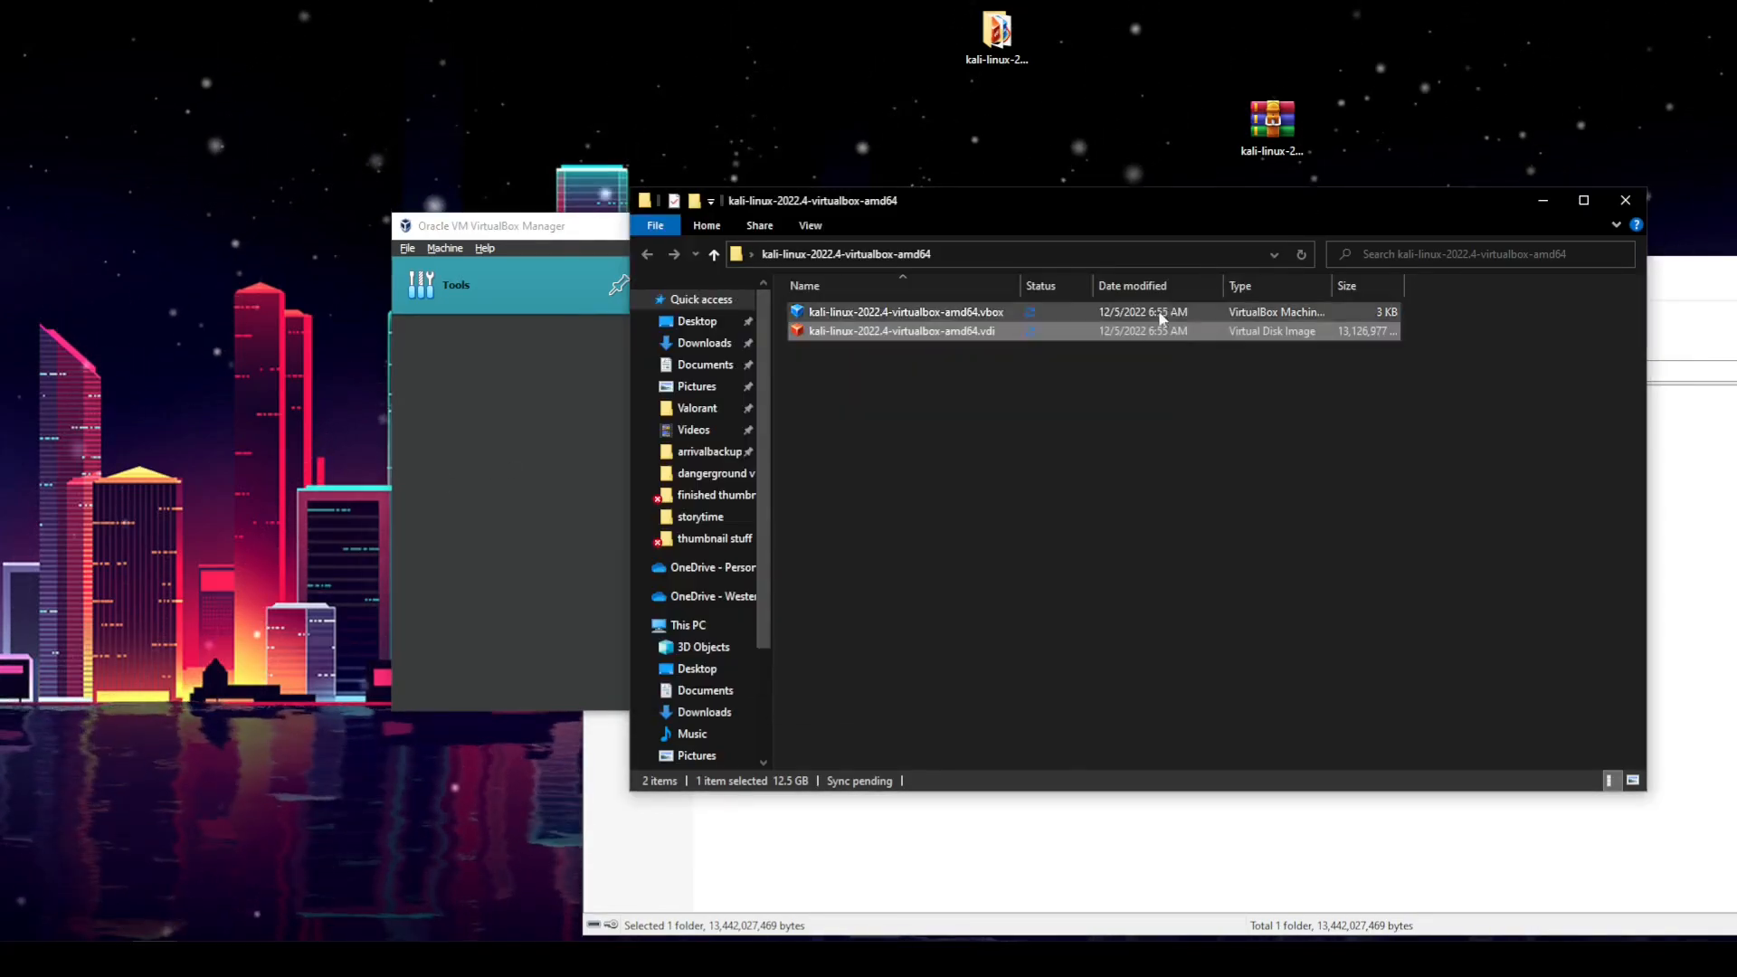
{"action": "double_click", "coordinate": [981, 331]}
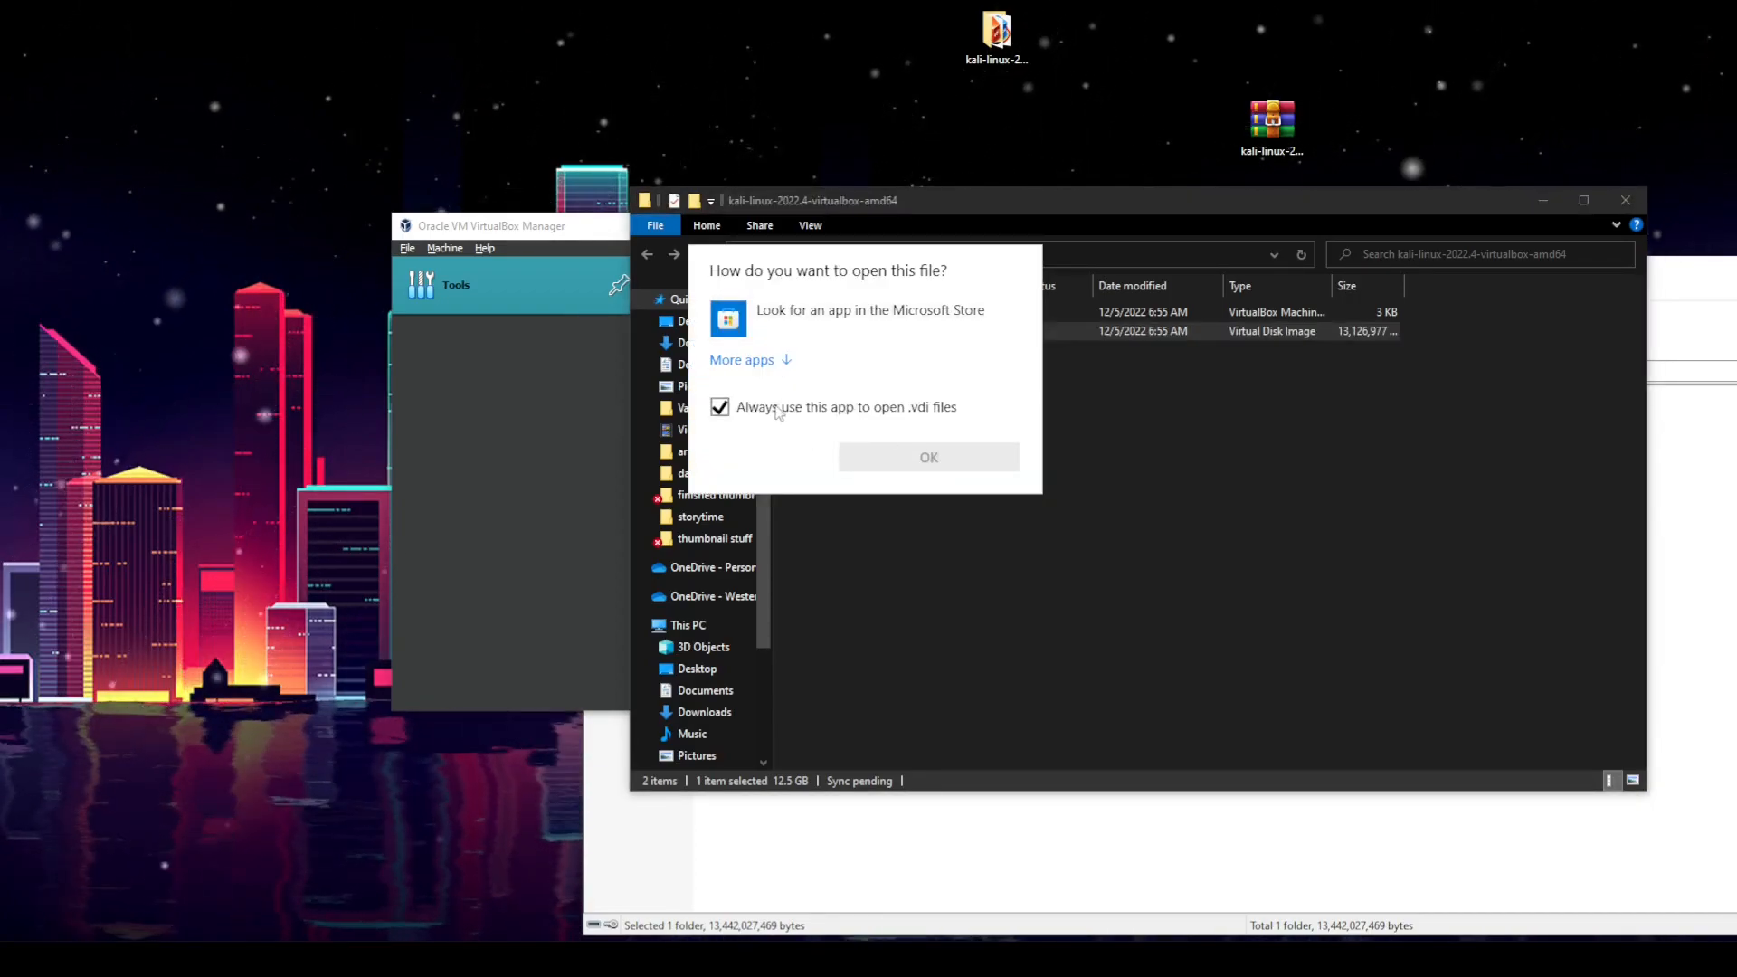
{"action": "left_click", "coordinate": [1146, 475]}
{"action": "double_click", "coordinate": [948, 311]}
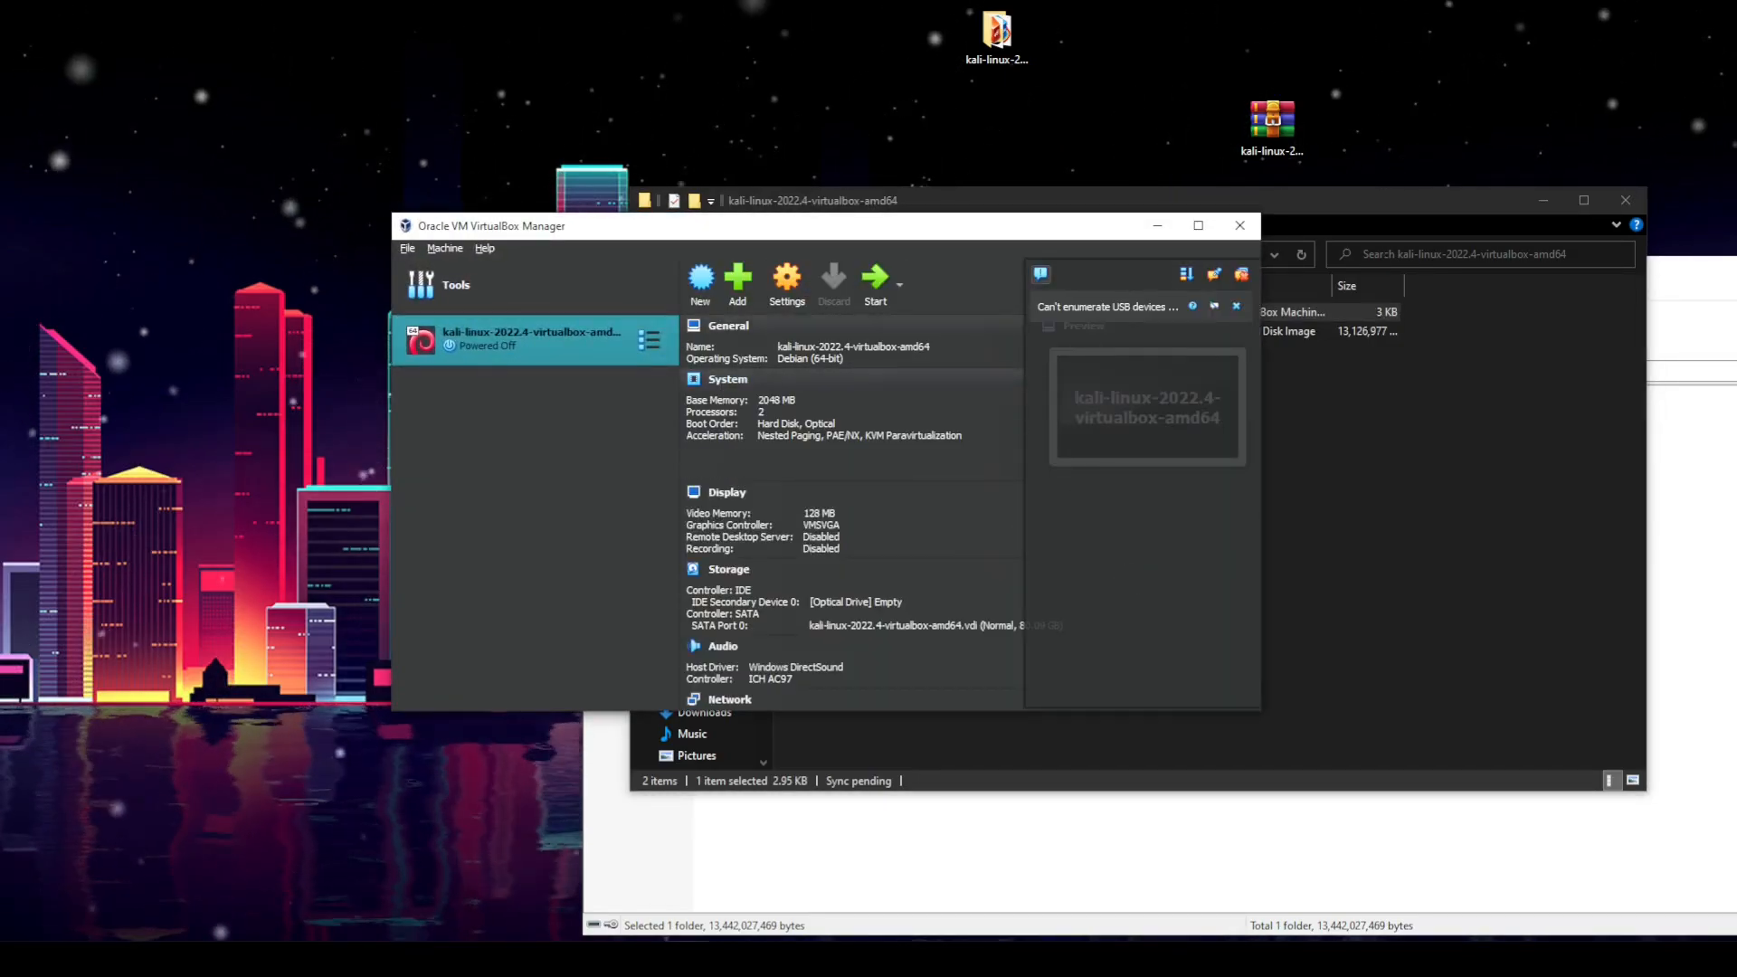
{"action": "left_click", "coordinate": [1357, 217]}
{"action": "left_click", "coordinate": [1645, 205]}
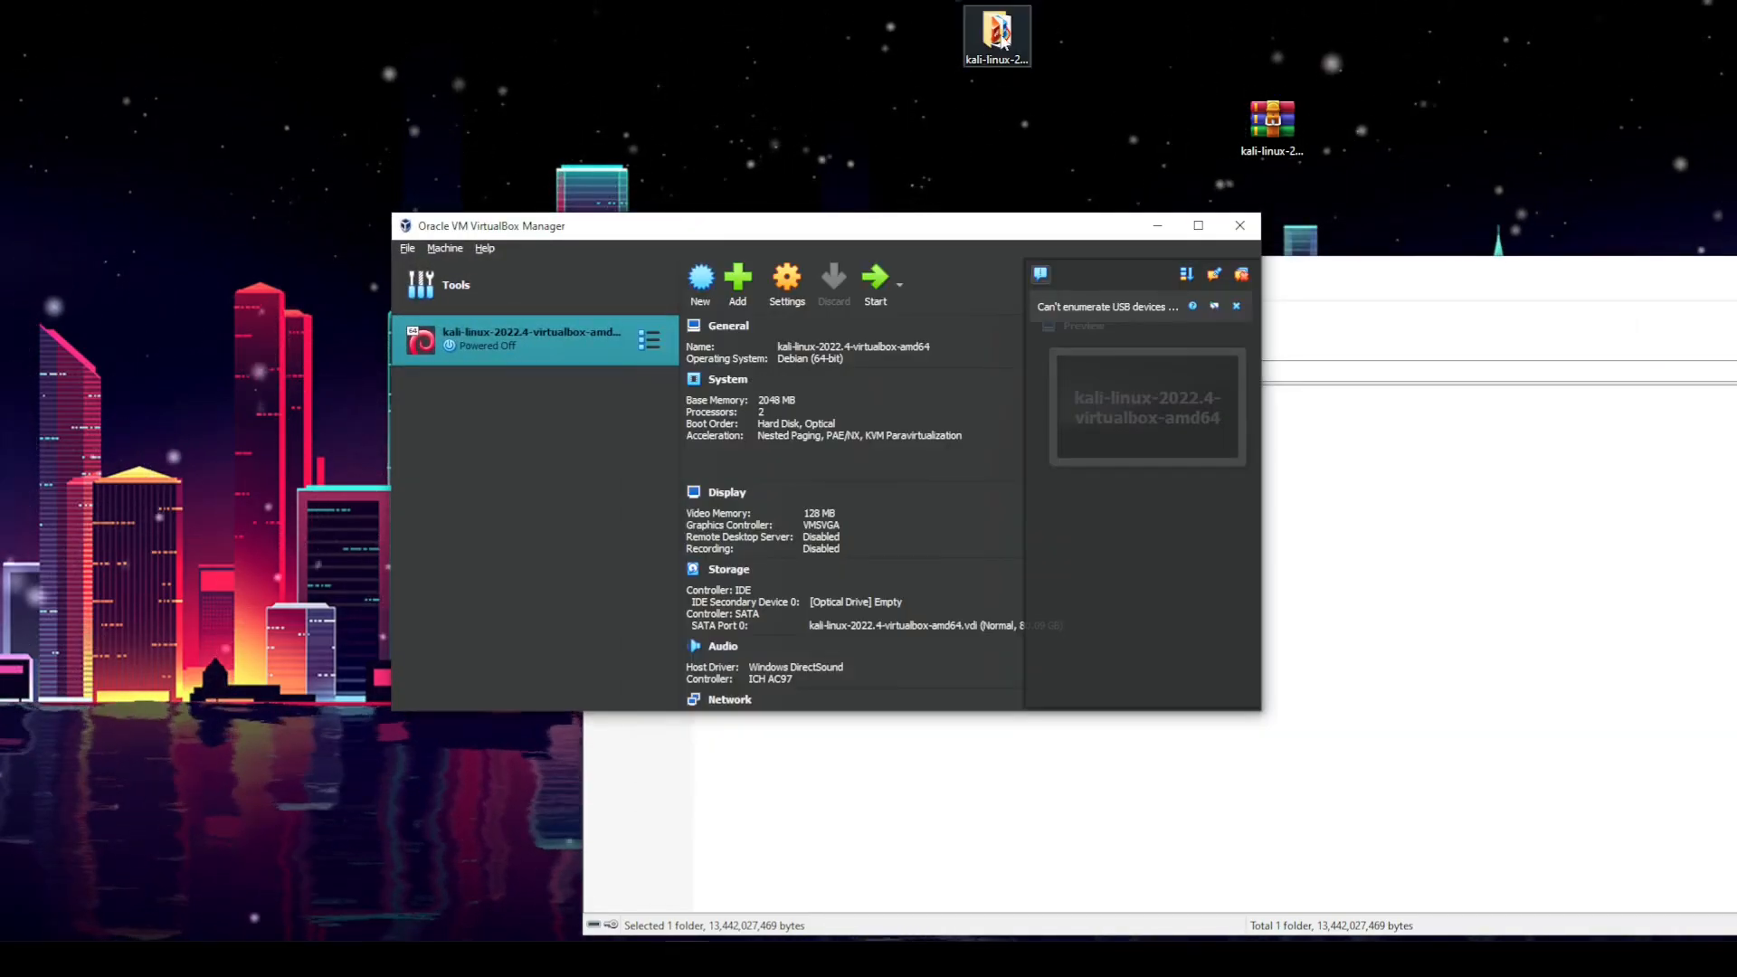
{"action": "double_click", "coordinate": [996, 34]}
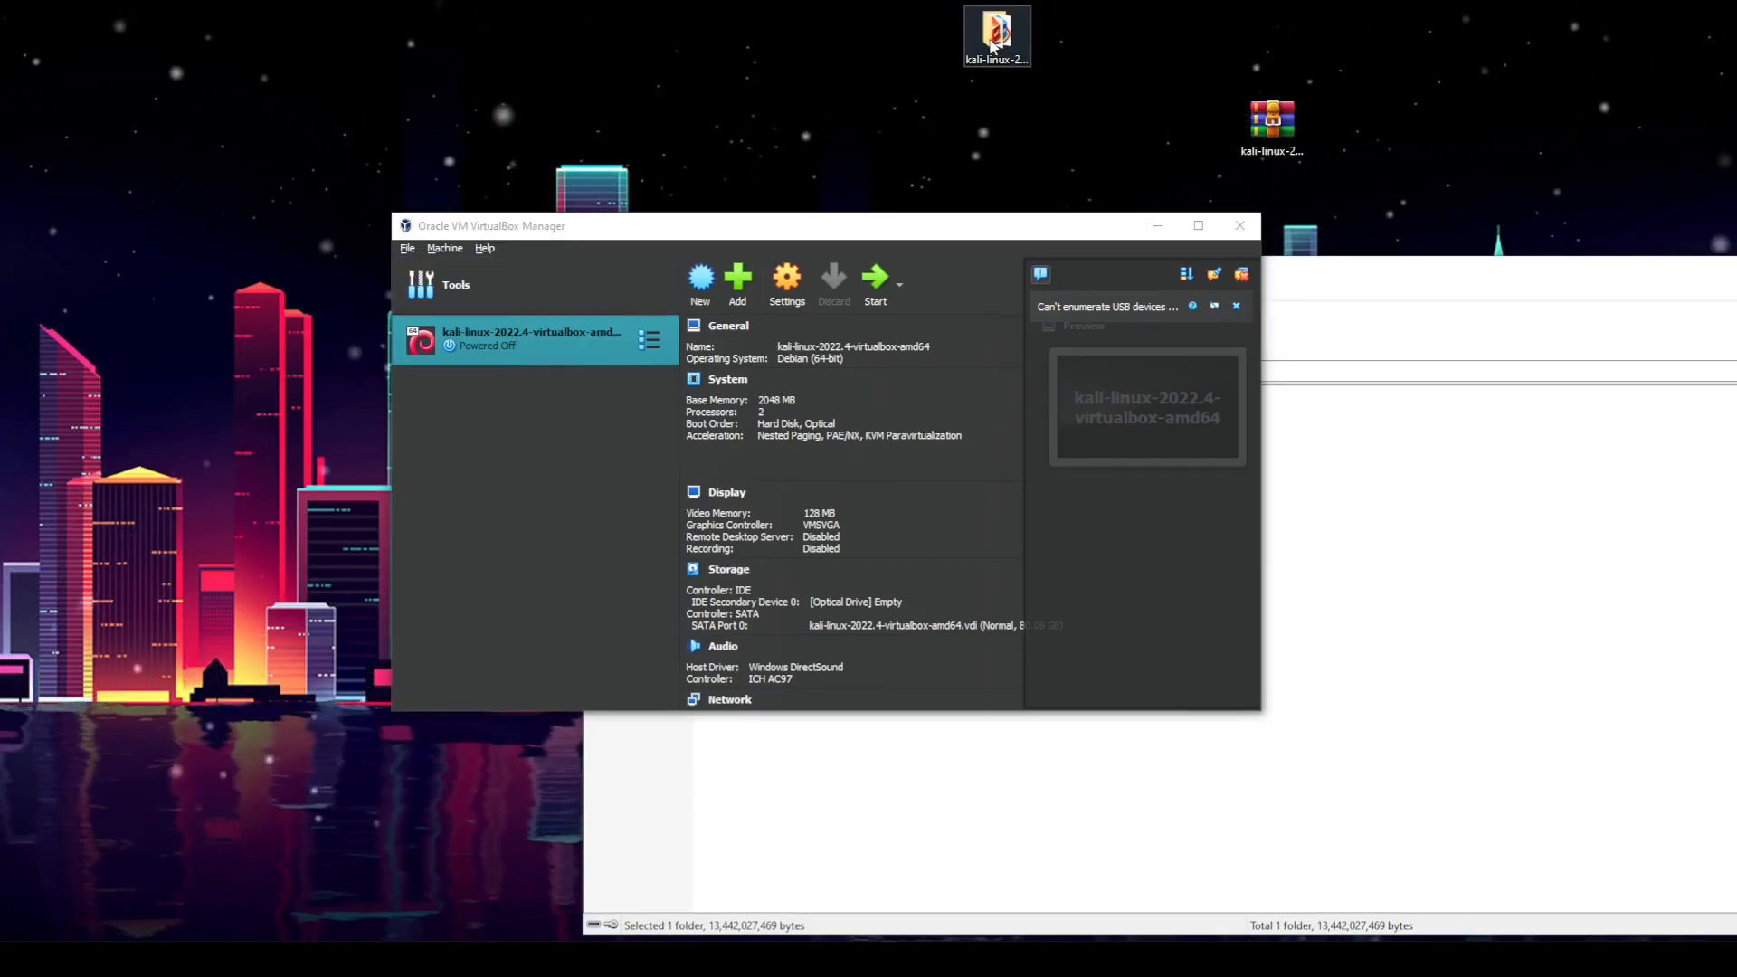
{"action": "left_click", "coordinate": [1636, 207]}
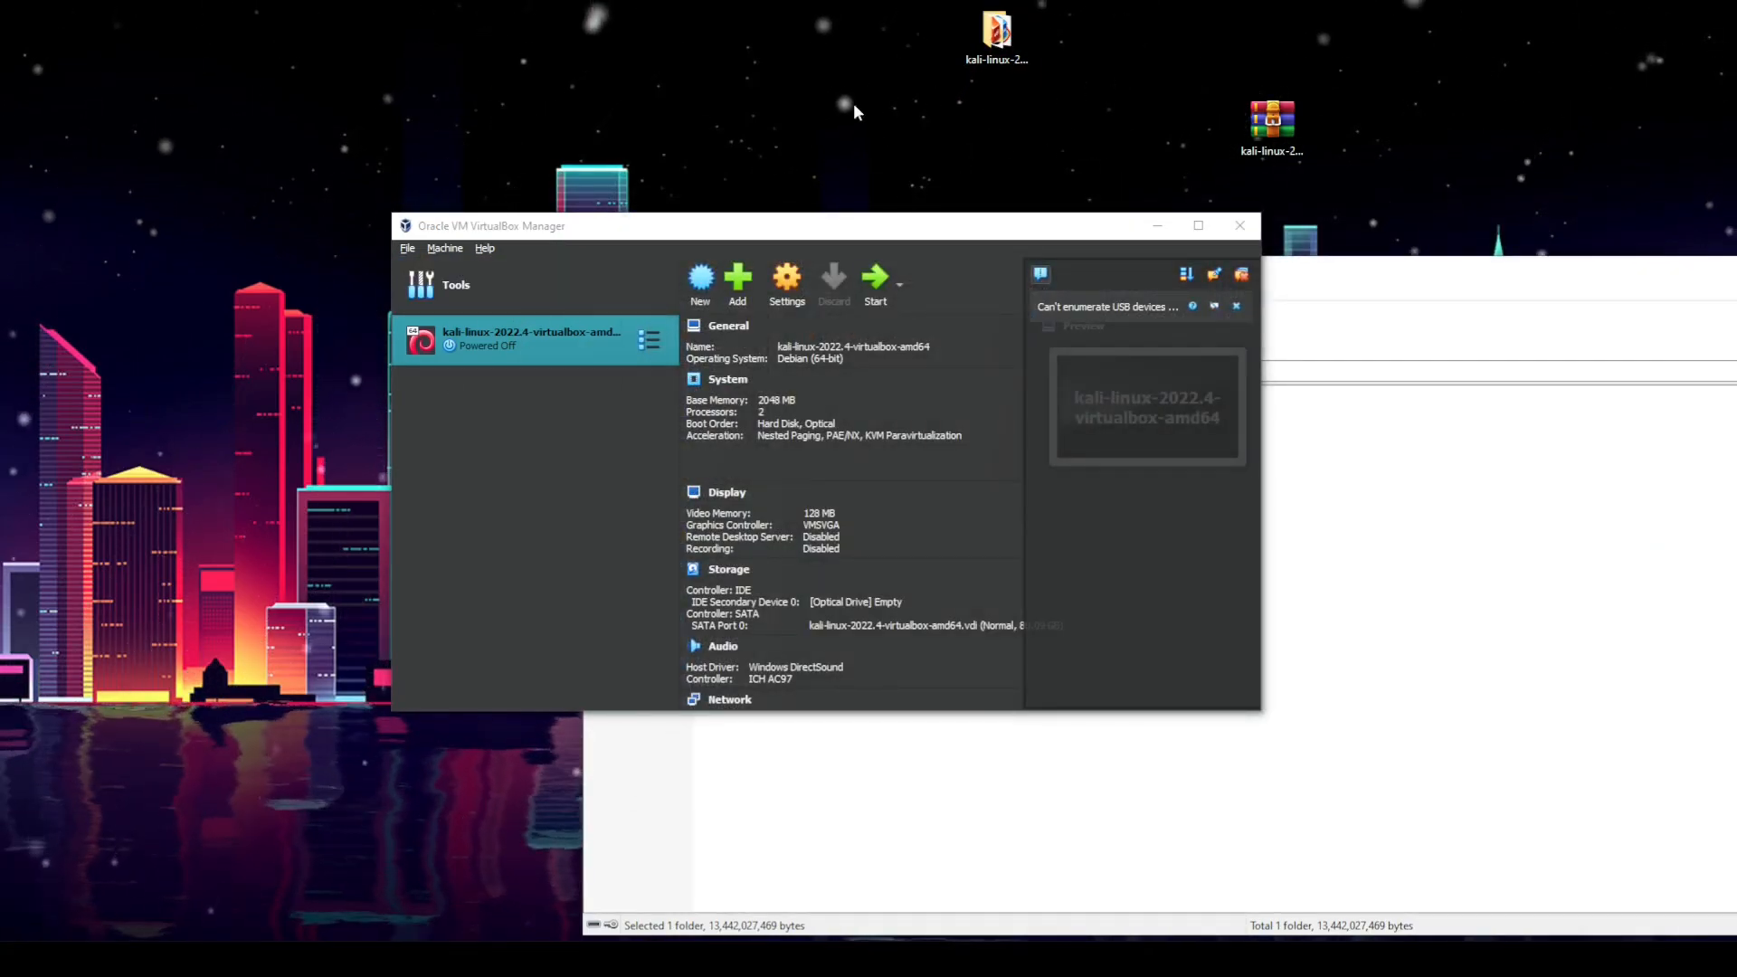
{"action": "left_click", "coordinate": [1017, 49]}
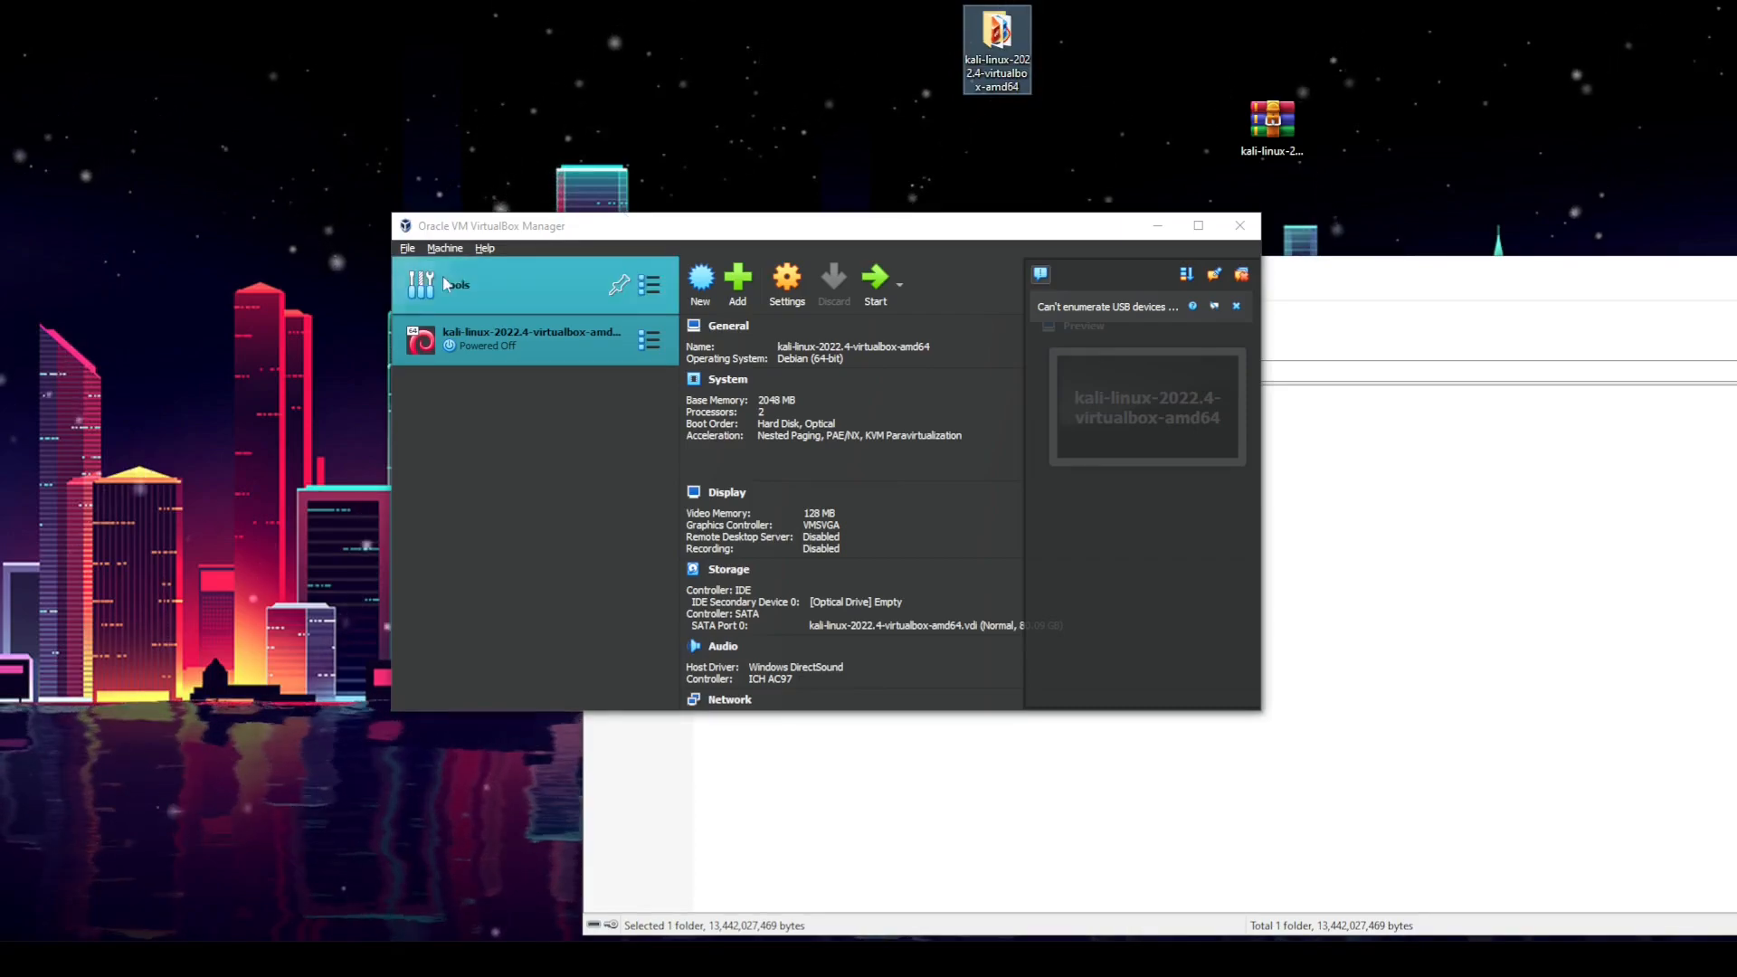
Step: Open the Kali VM's settings and review the System motherboard, processor and acceleration pages
{"action": "left_click", "coordinate": [501, 342]}
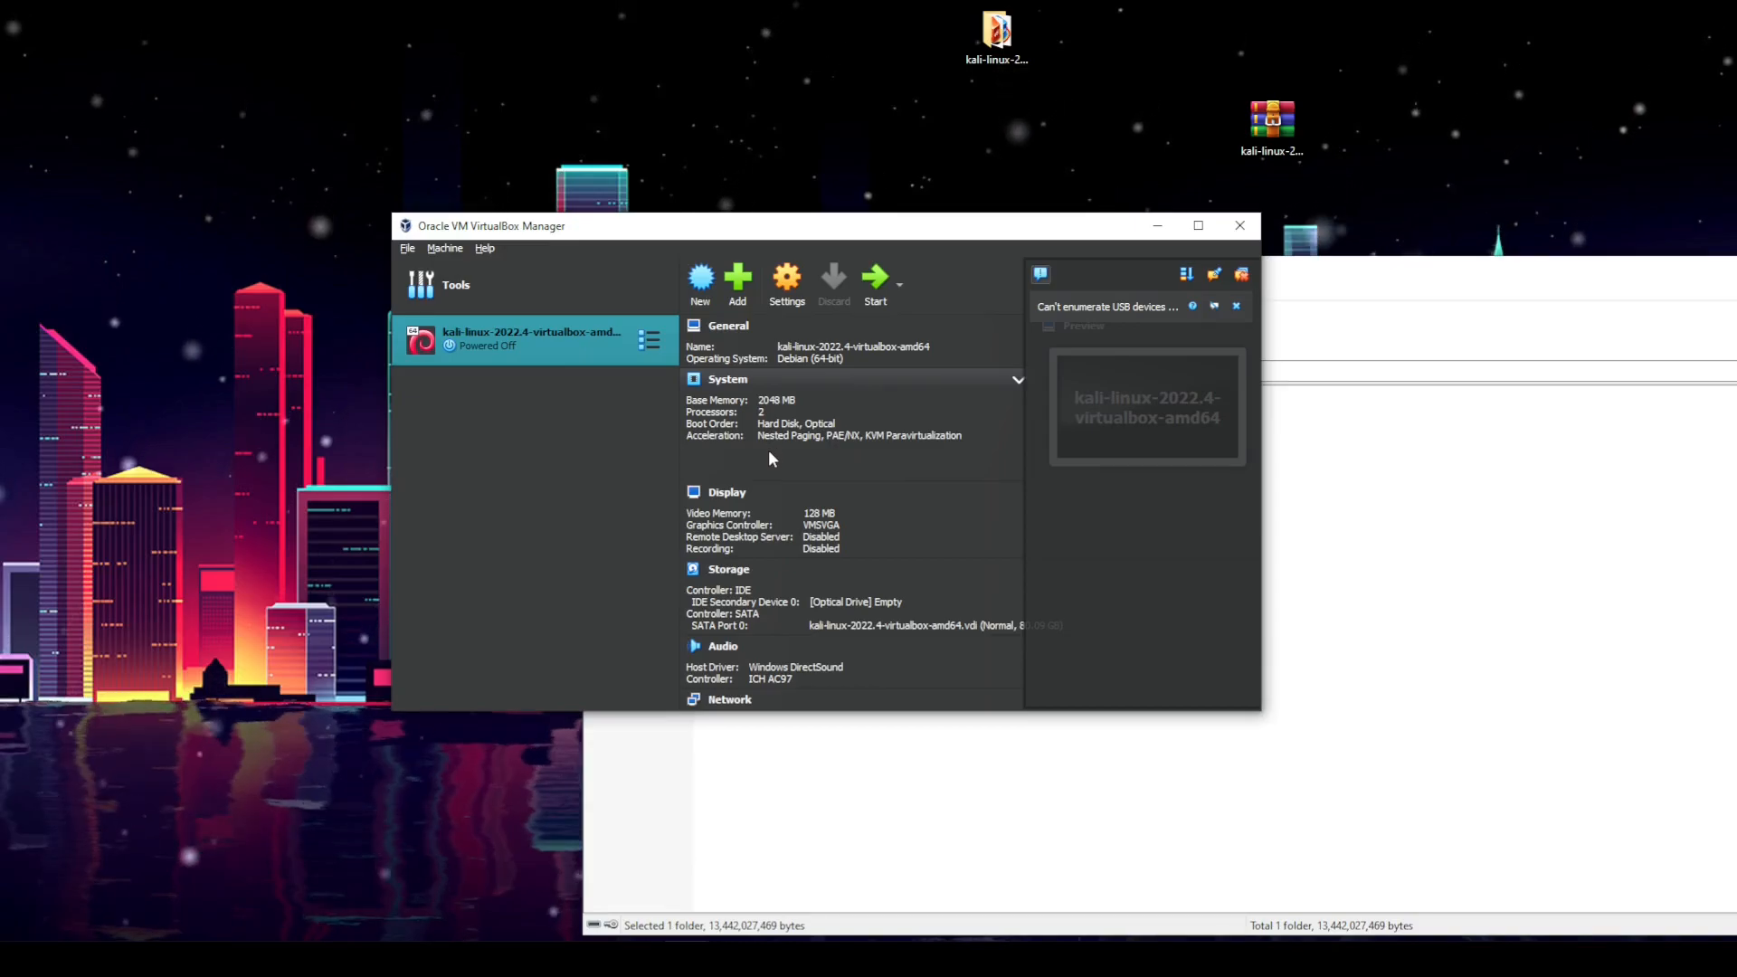
{"action": "left_click", "coordinate": [801, 296]}
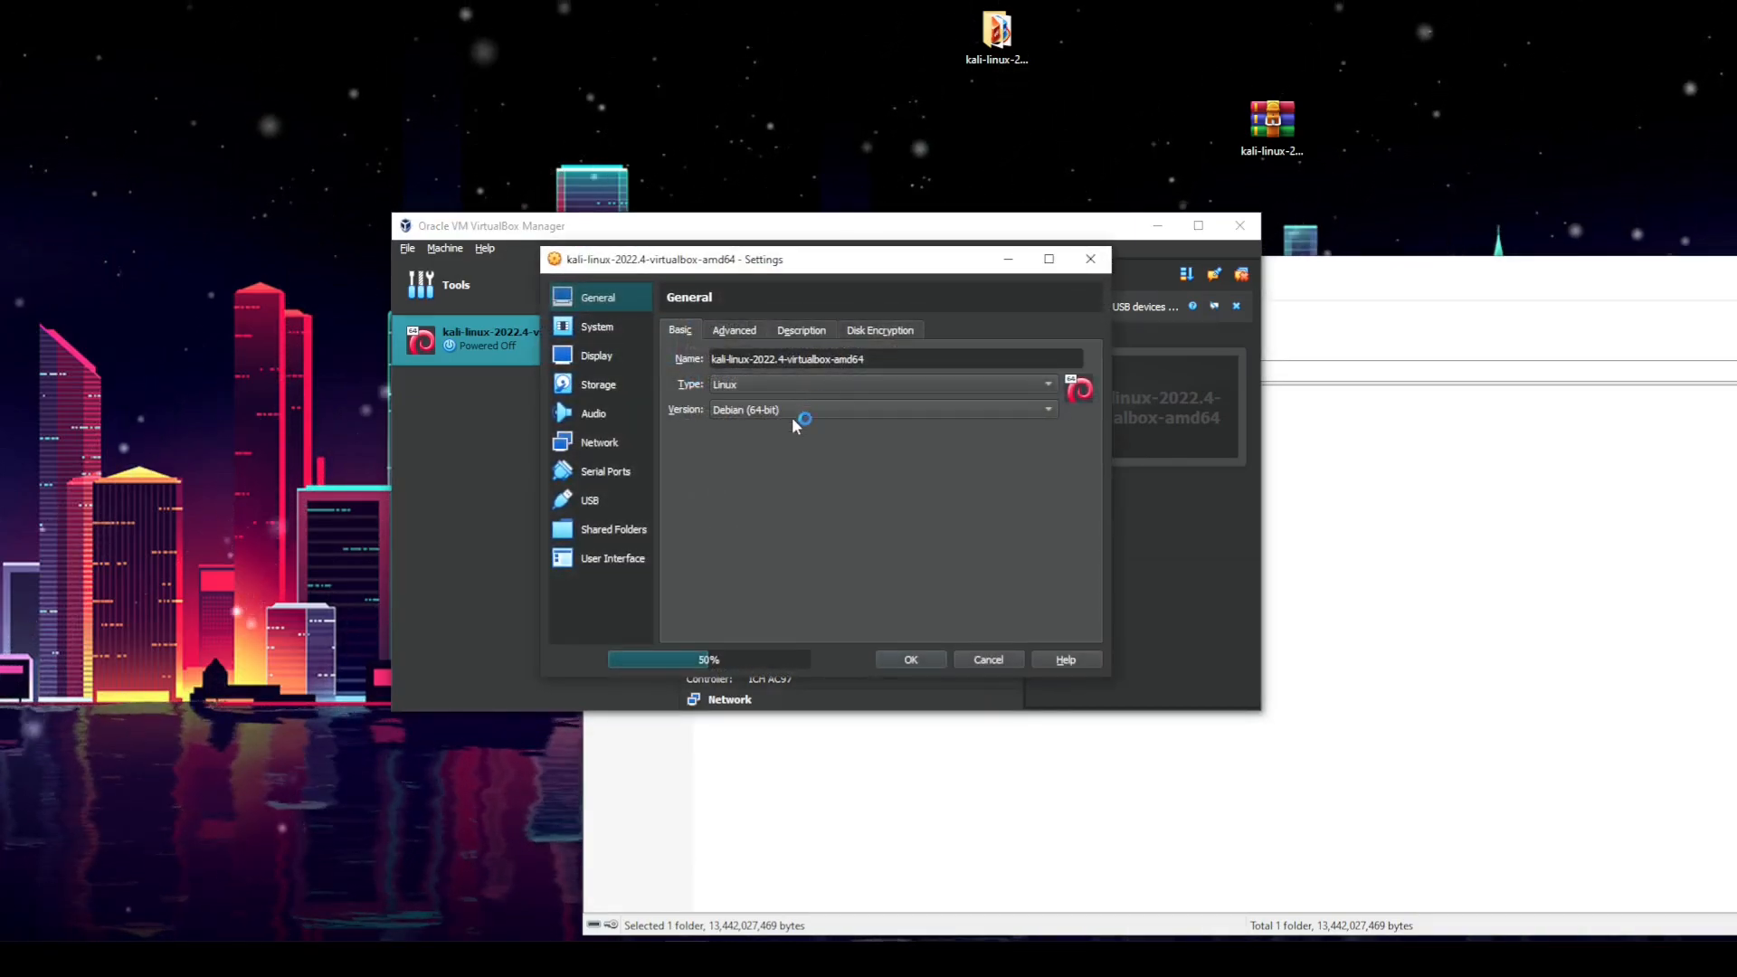
{"action": "left_click", "coordinate": [597, 326]}
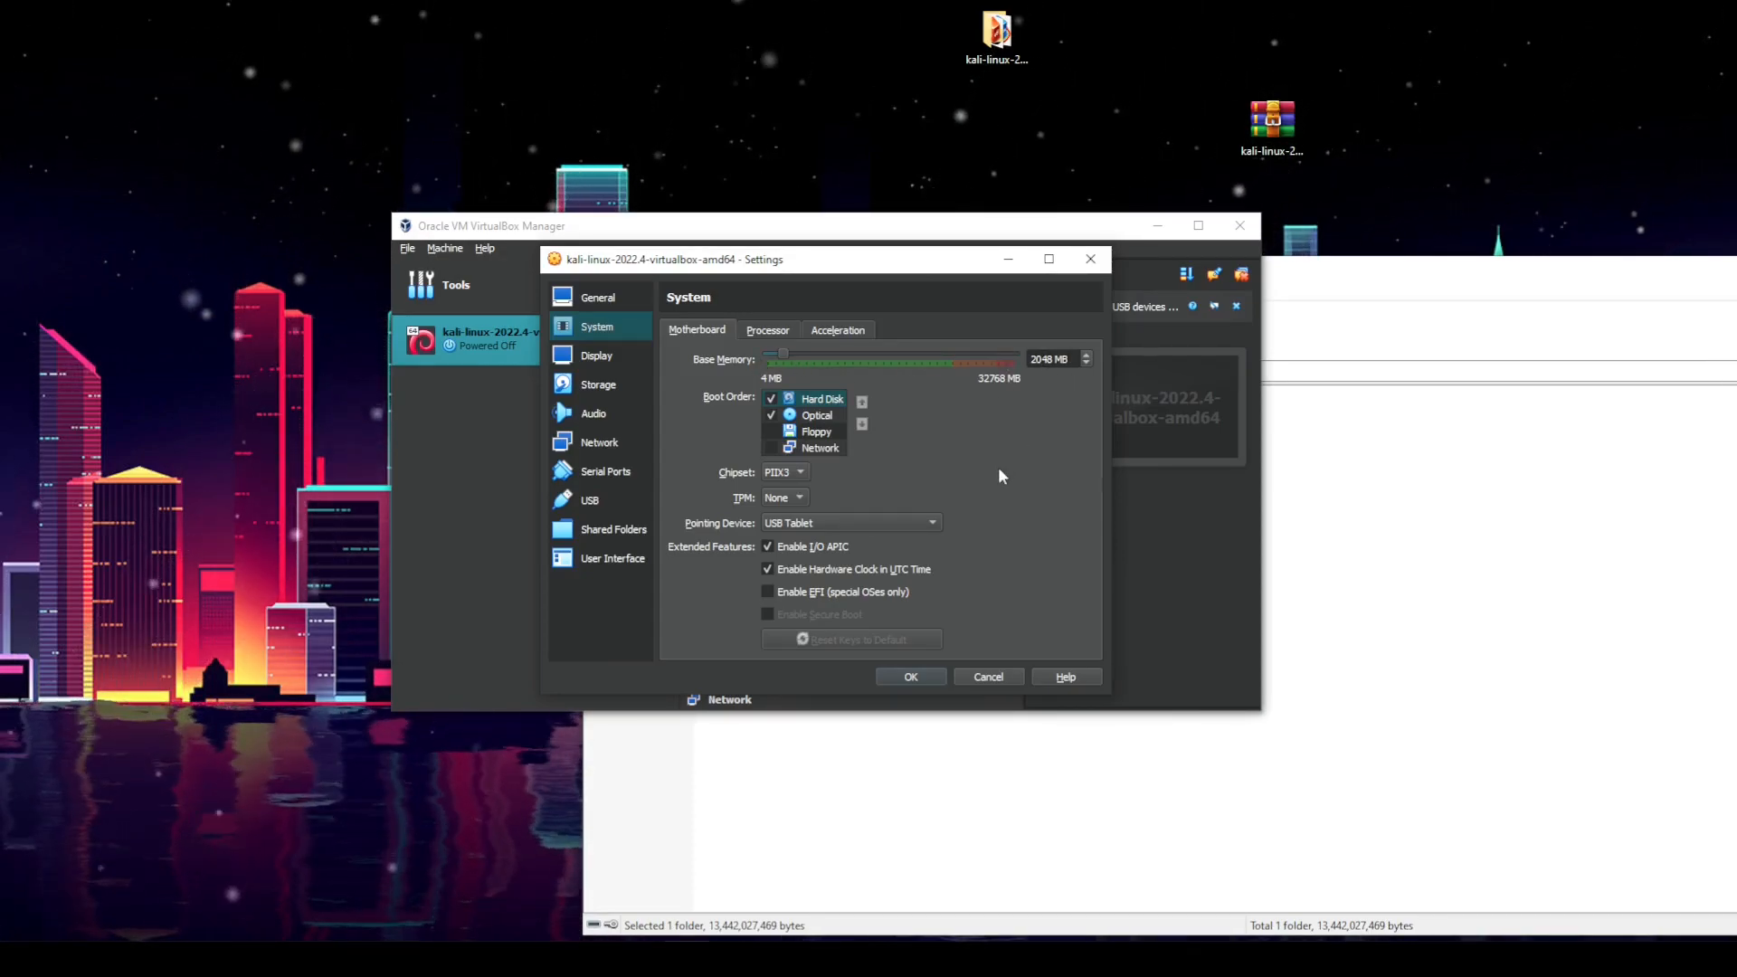
{"action": "left_click", "coordinate": [767, 328]}
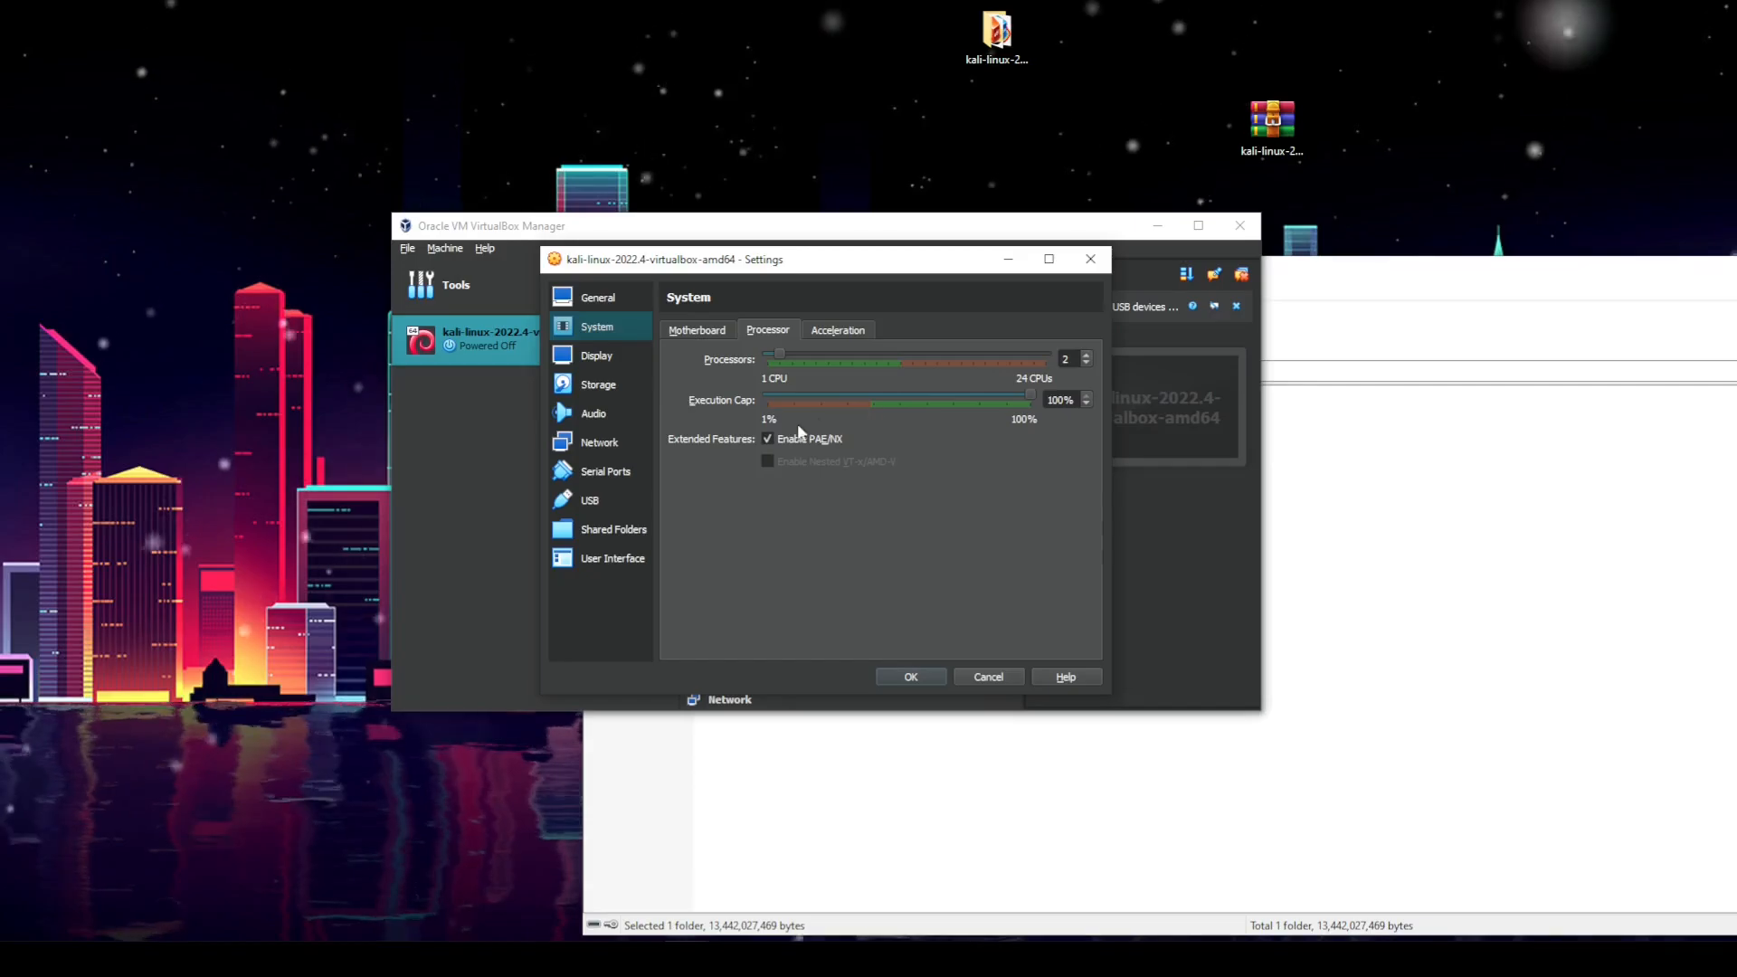
{"action": "left_click", "coordinate": [828, 331]}
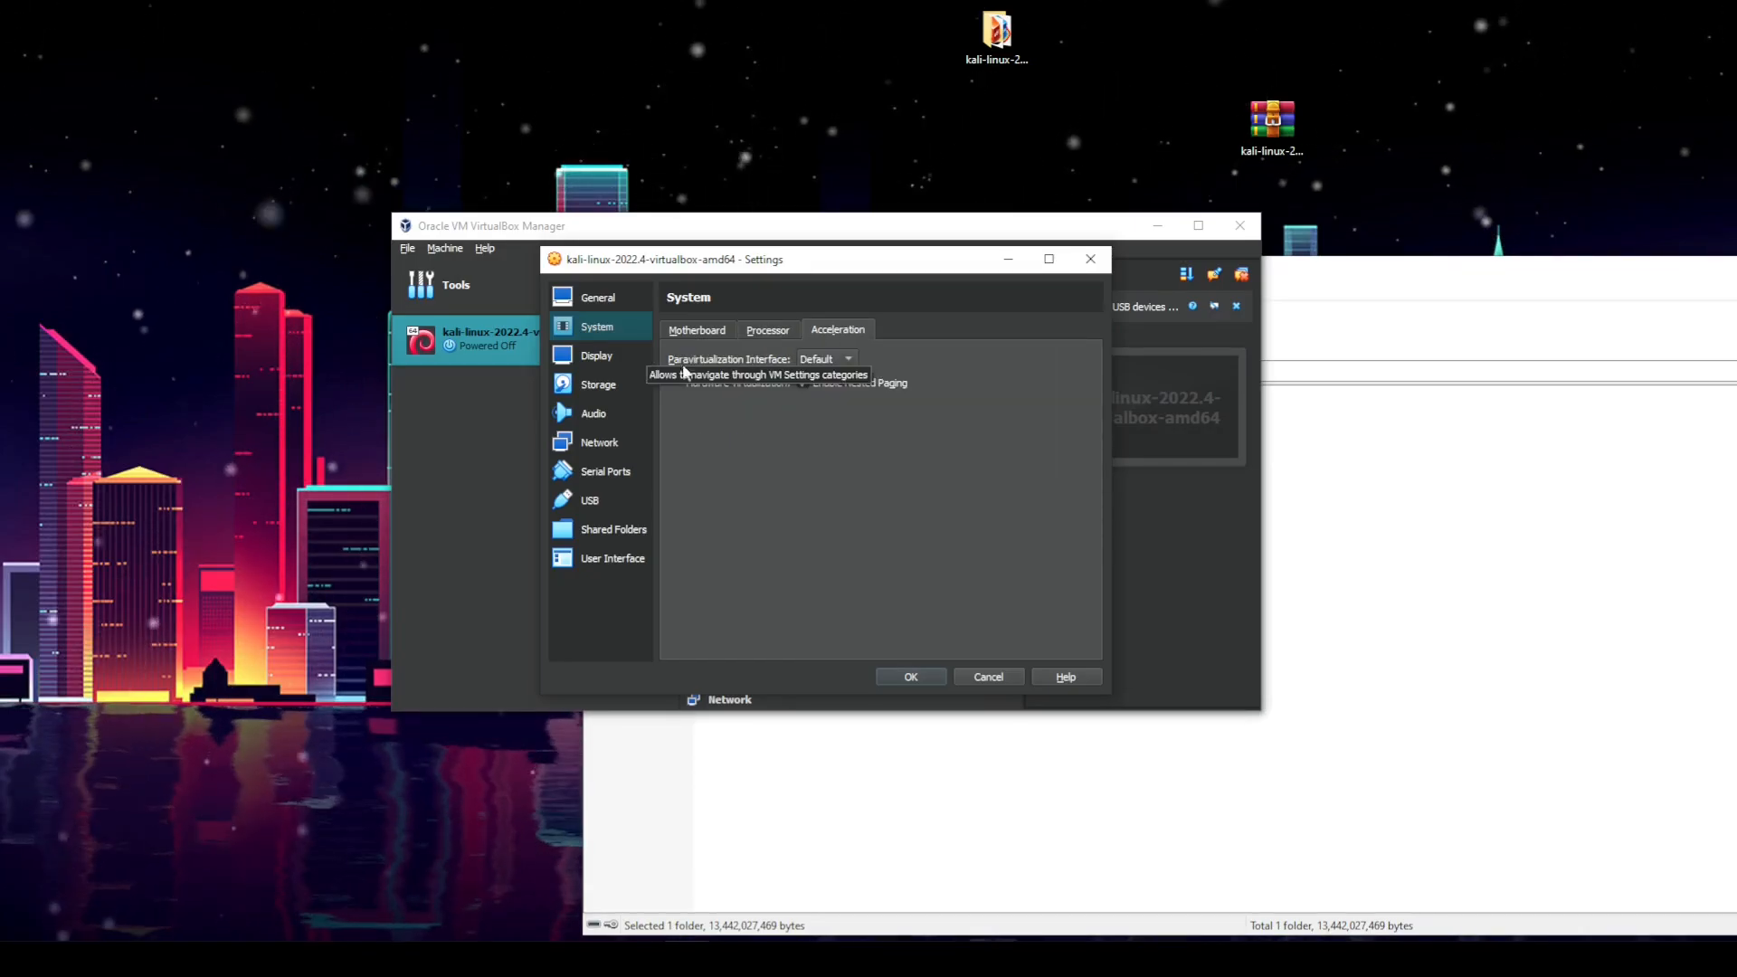
{"action": "left_click", "coordinate": [912, 680]}
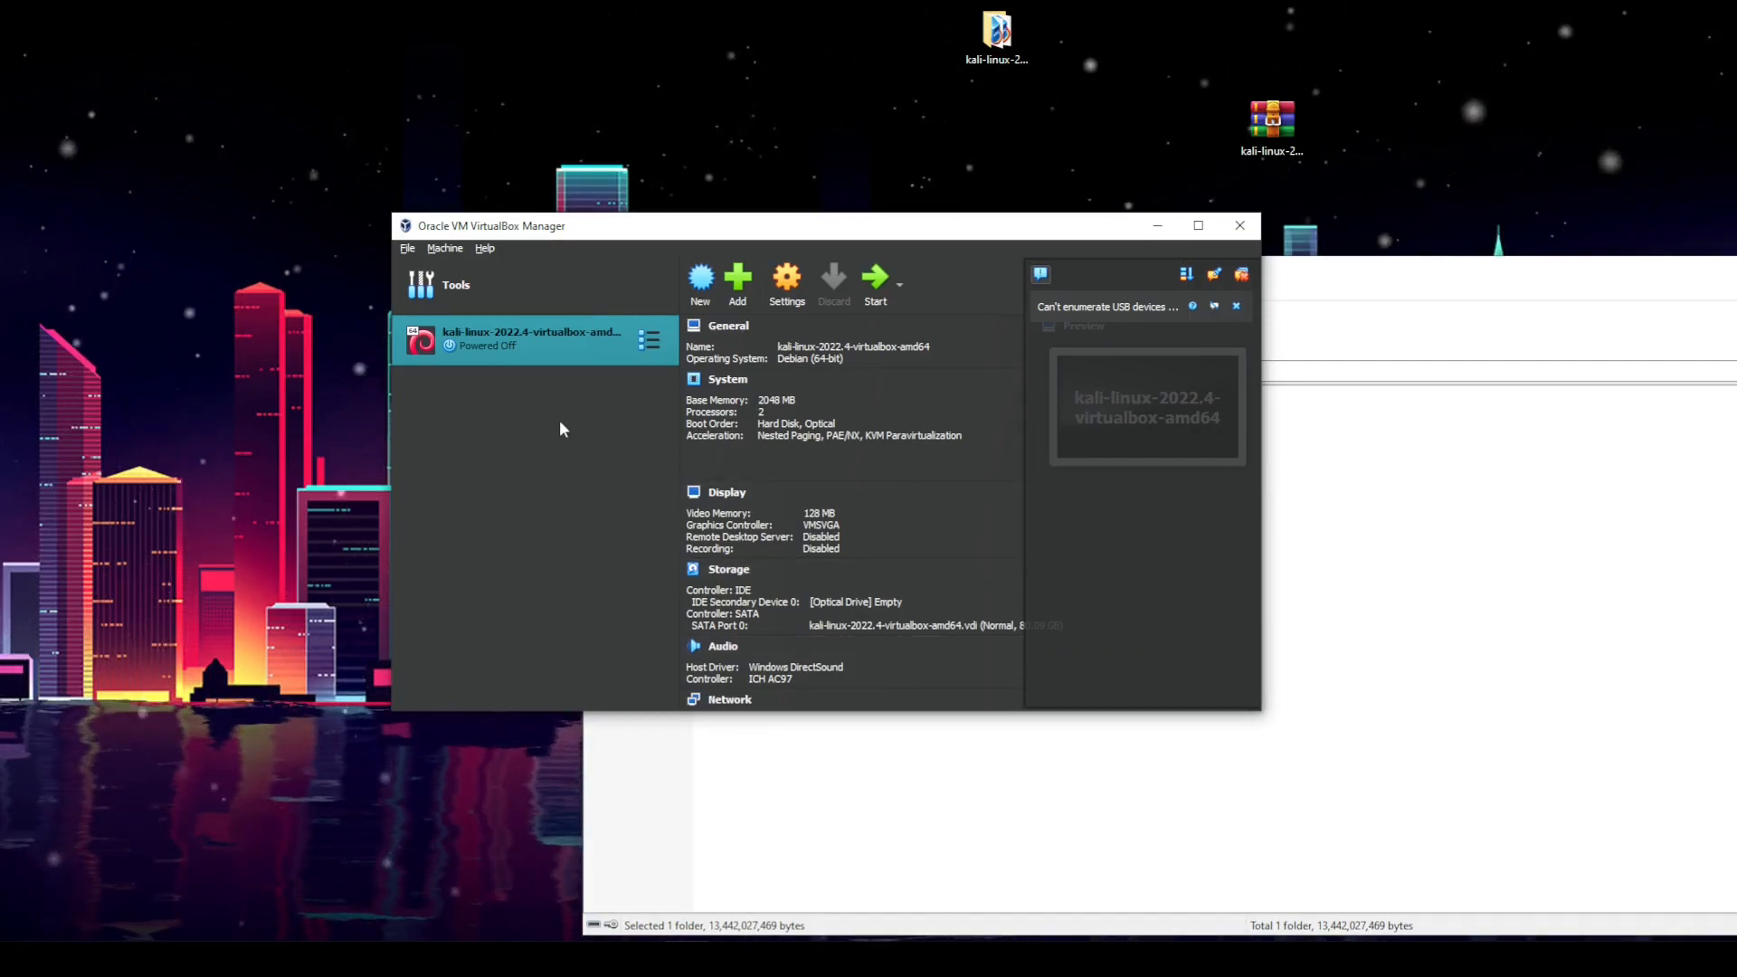
Step: Start the Kali VM and let it capture the mouse and keyboard
{"action": "left_click", "coordinate": [873, 288]}
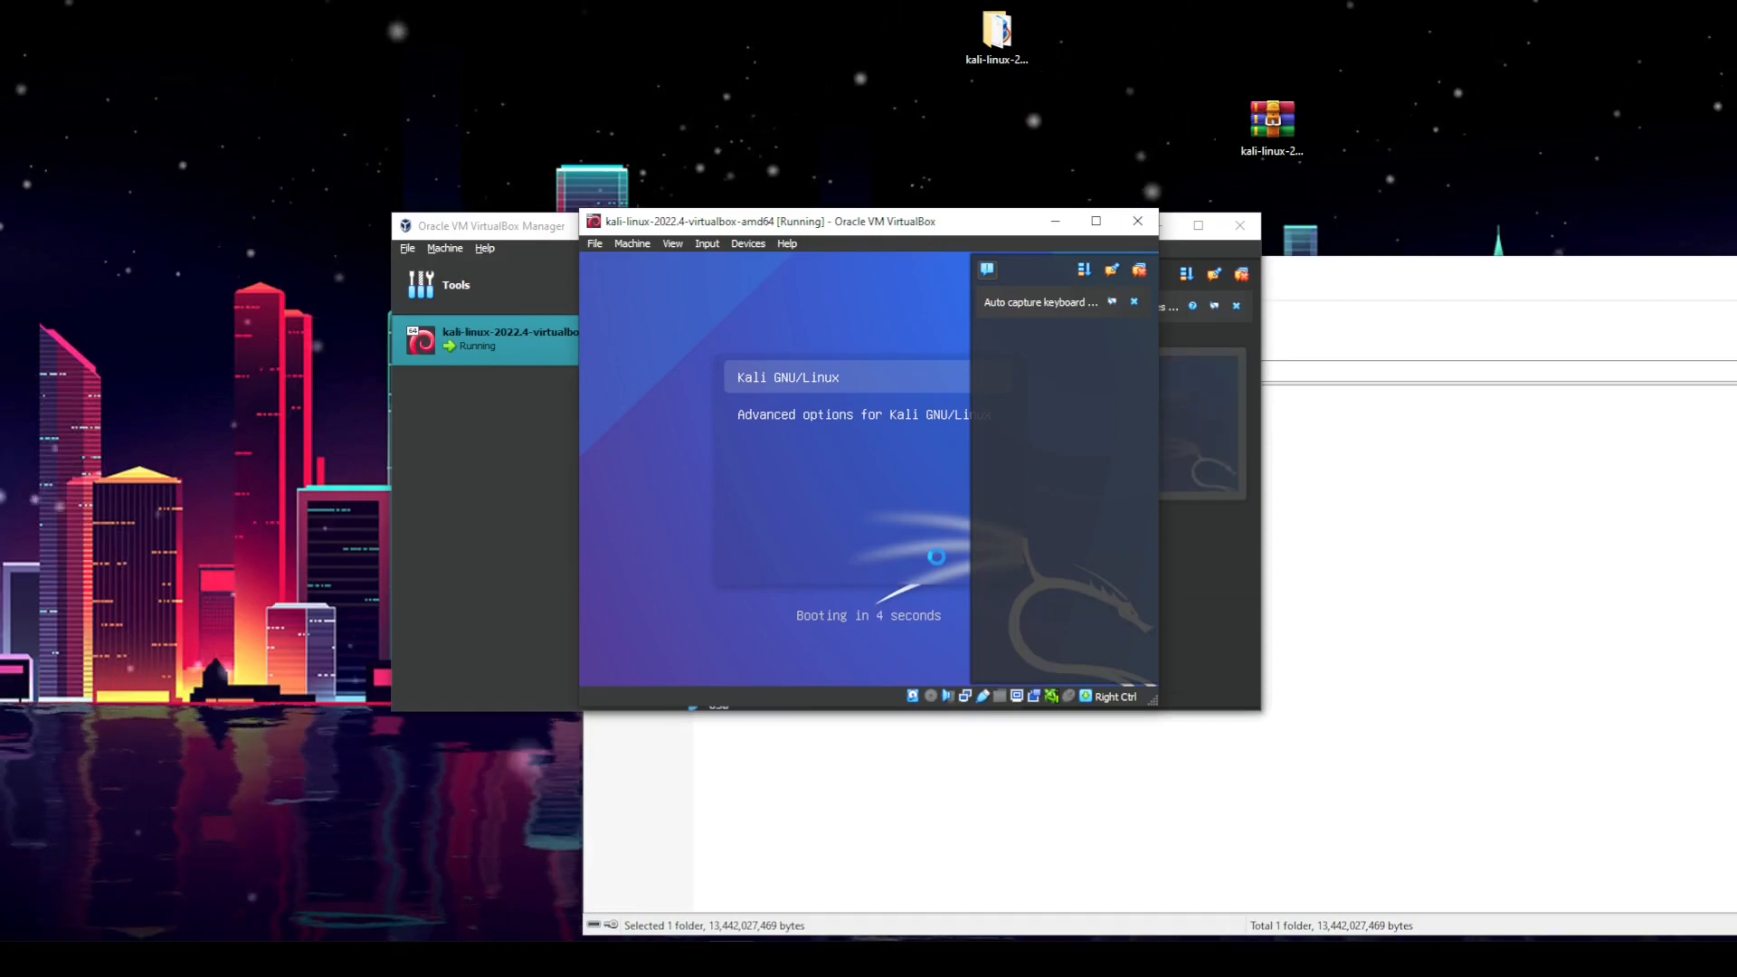
{"action": "left_click", "coordinate": [1134, 301]}
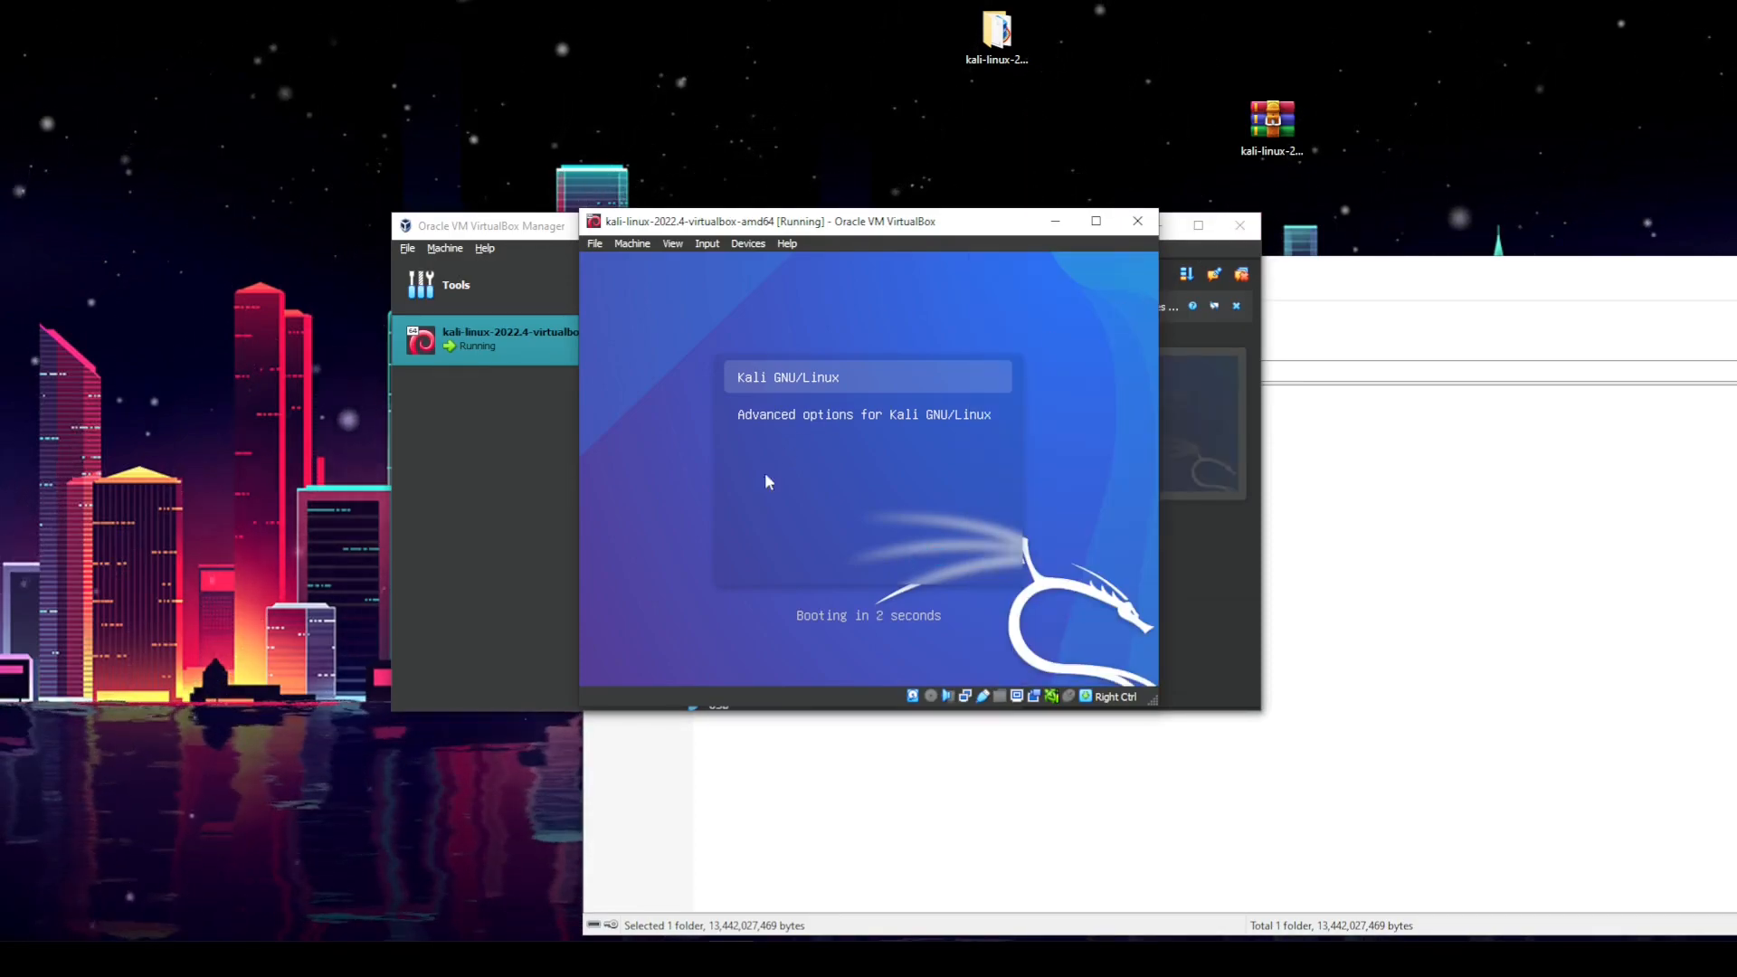
{"action": "left_click", "coordinate": [769, 470]}
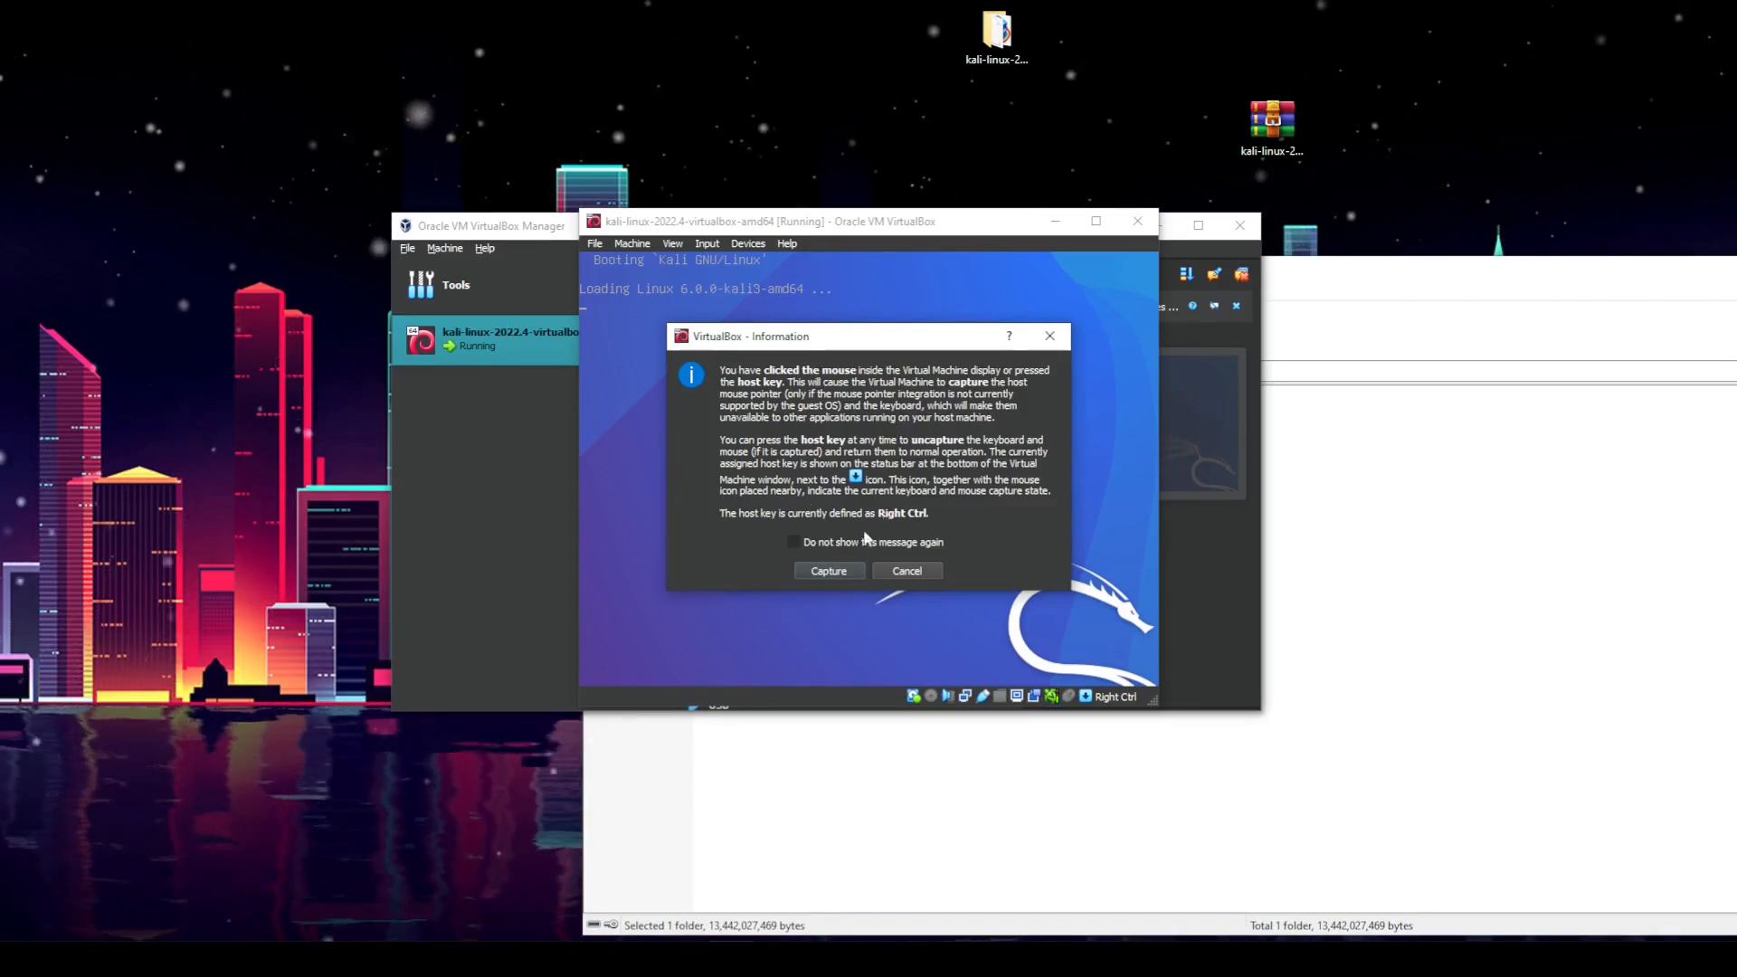
{"action": "left_click", "coordinate": [827, 568]}
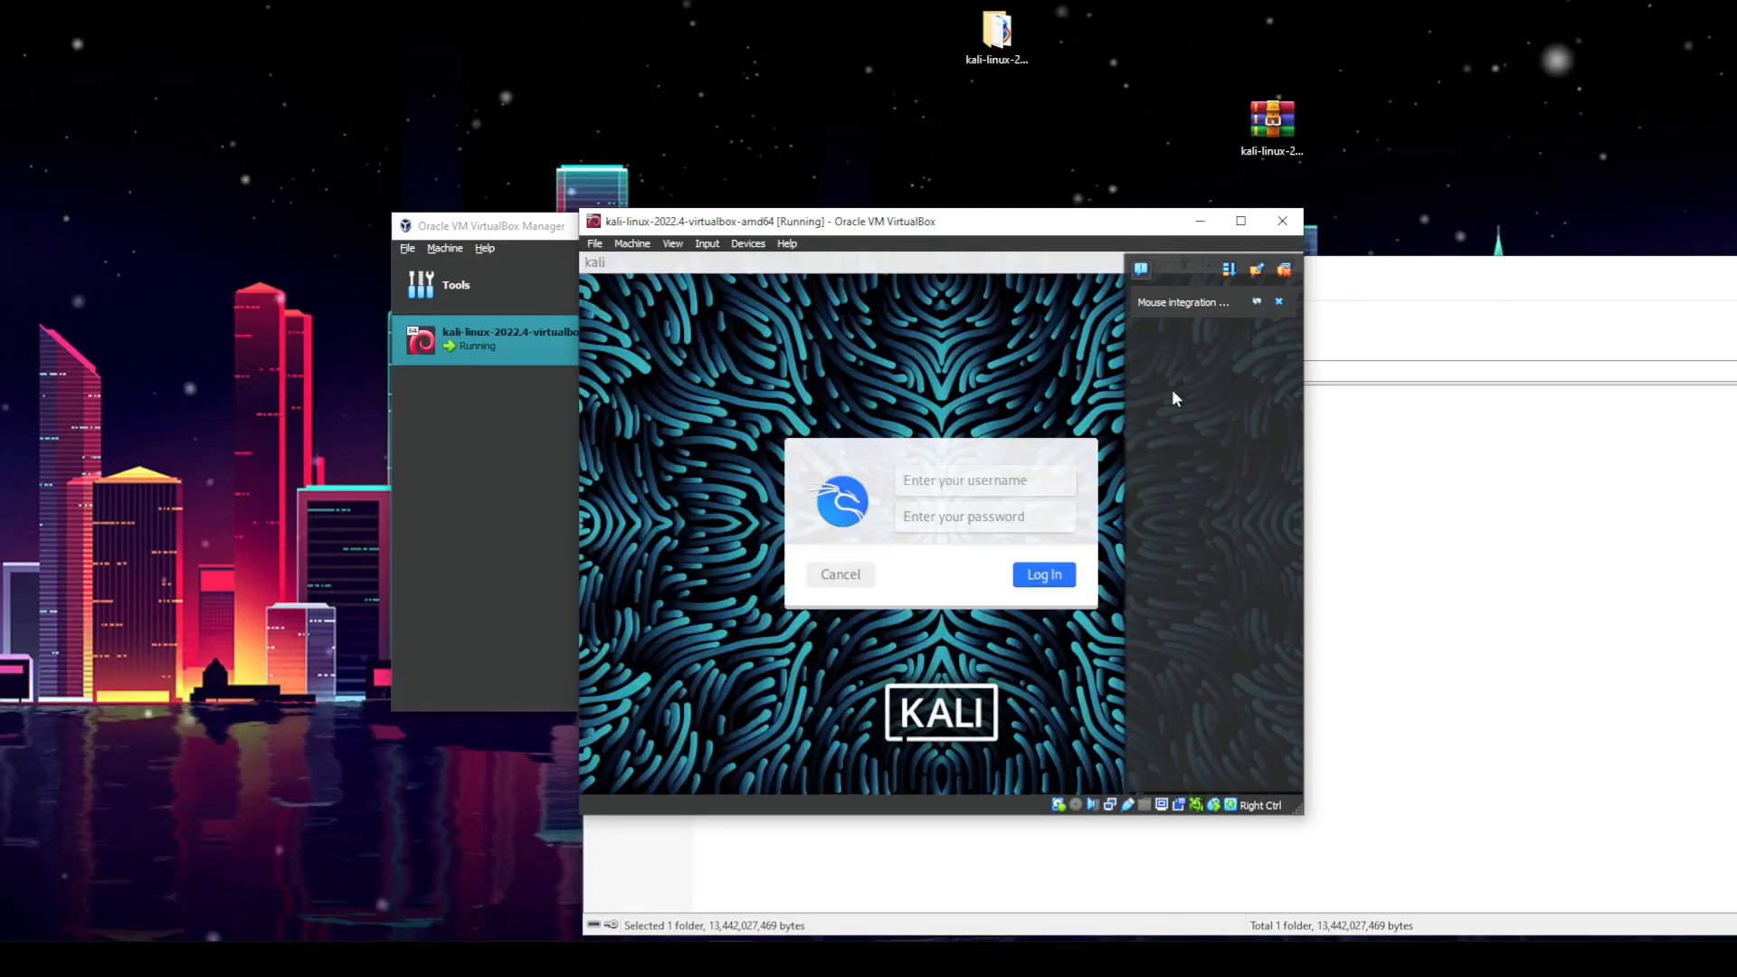
Step: Dismiss the mouse integration notice and log in to Kali with username kali and the account password
{"action": "left_click", "coordinate": [1281, 302]}
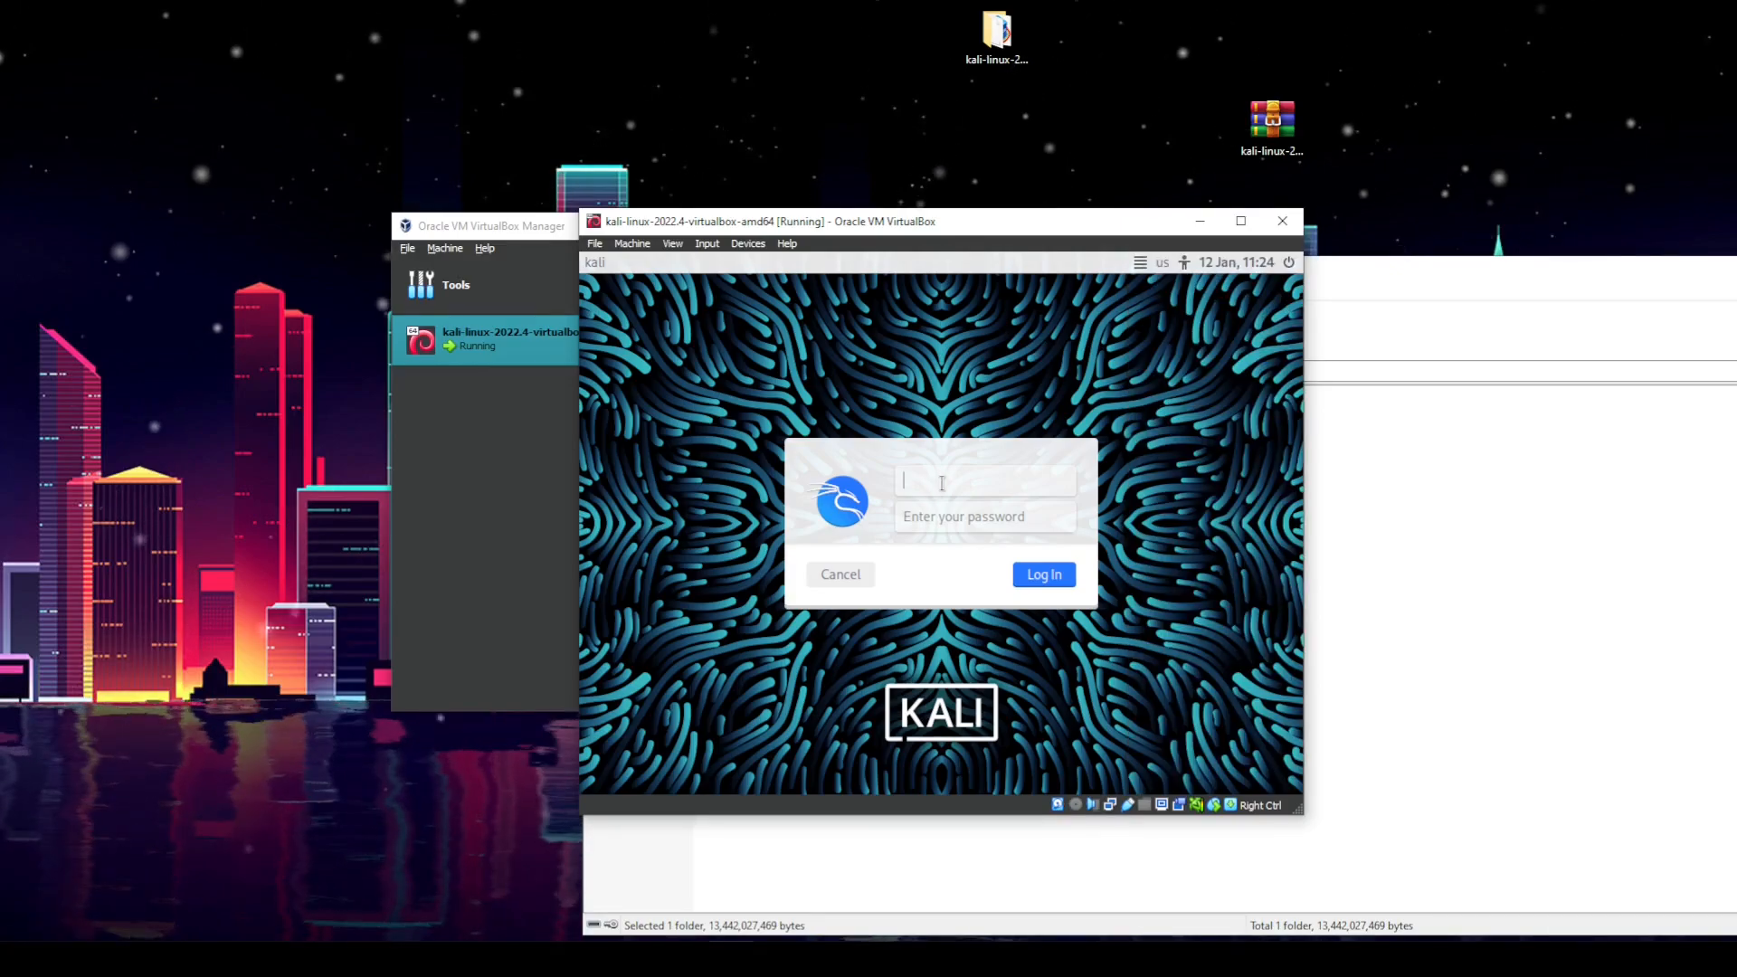
{"action": "type", "text": "kali"}
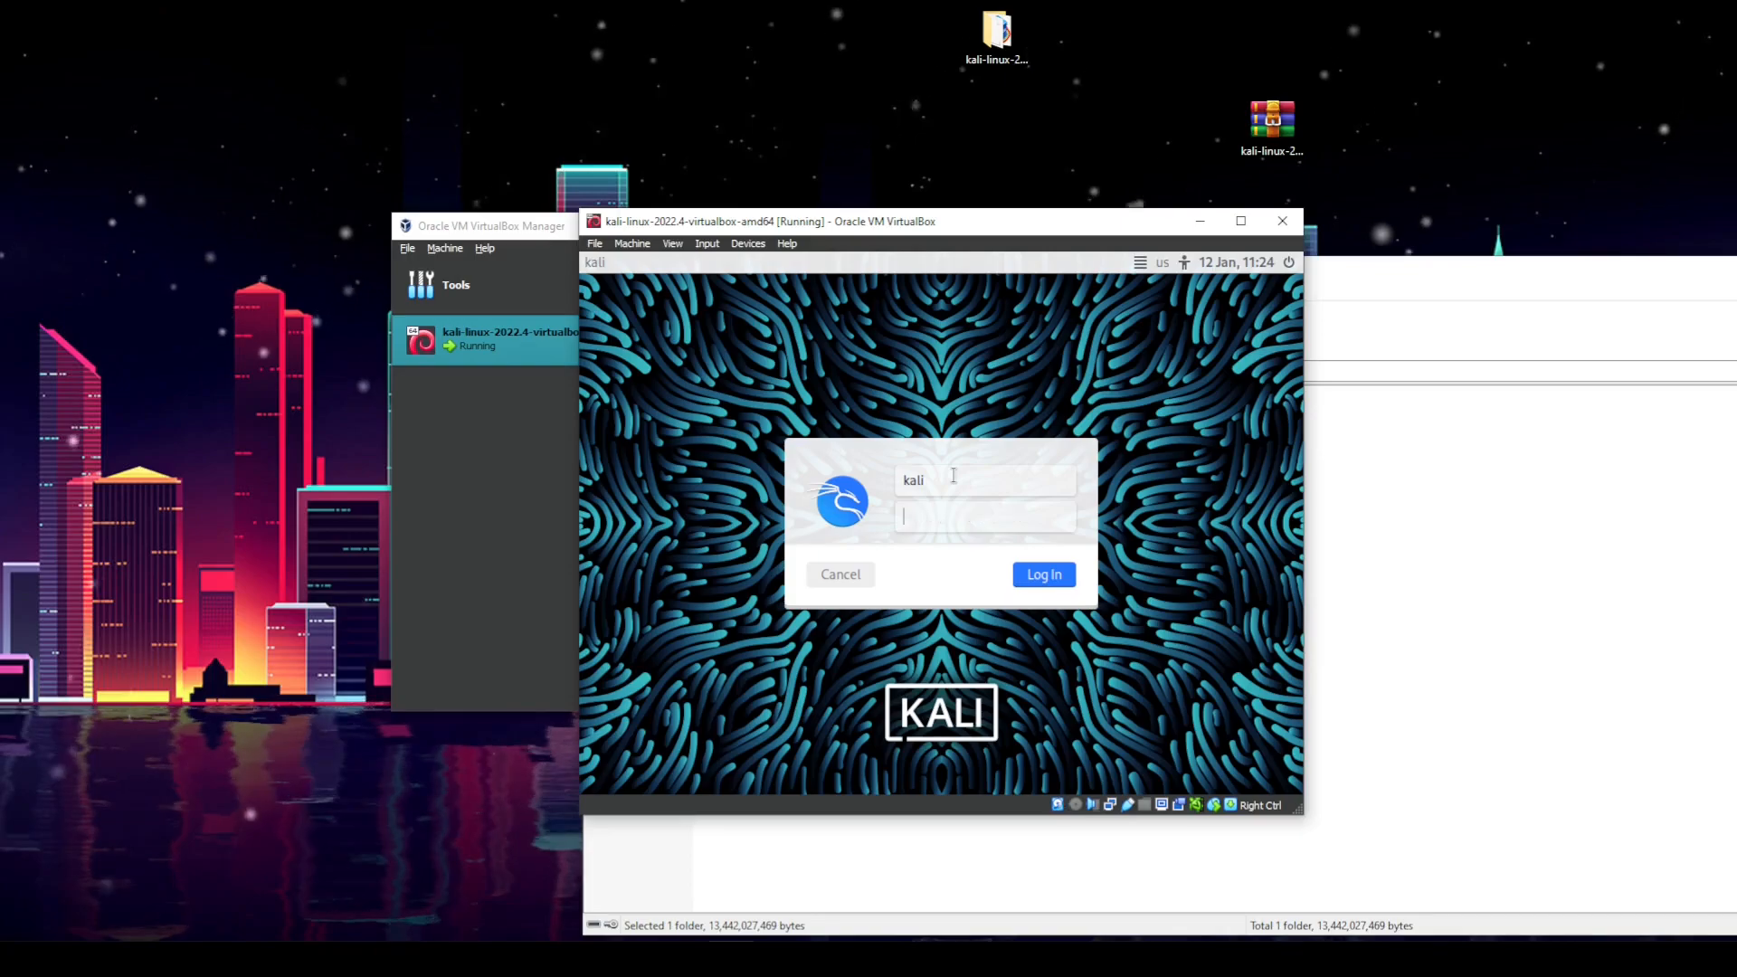
{"action": "type", "text": "kali"}
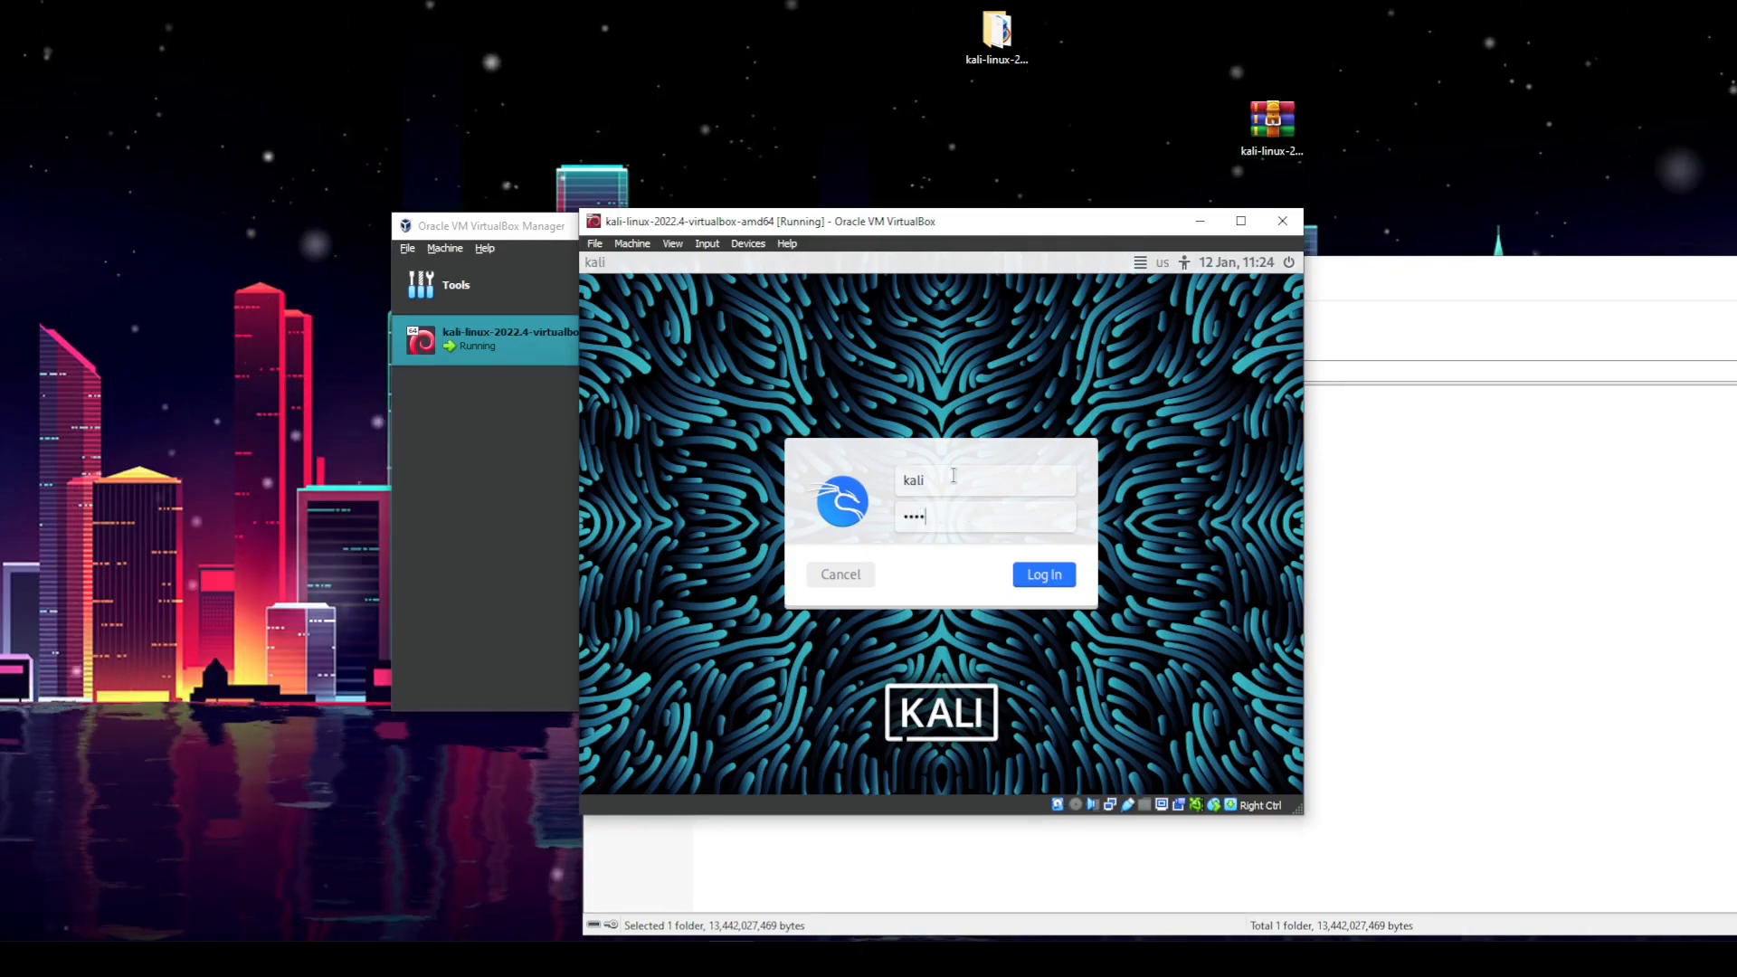
{"action": "key", "text": "Return"}
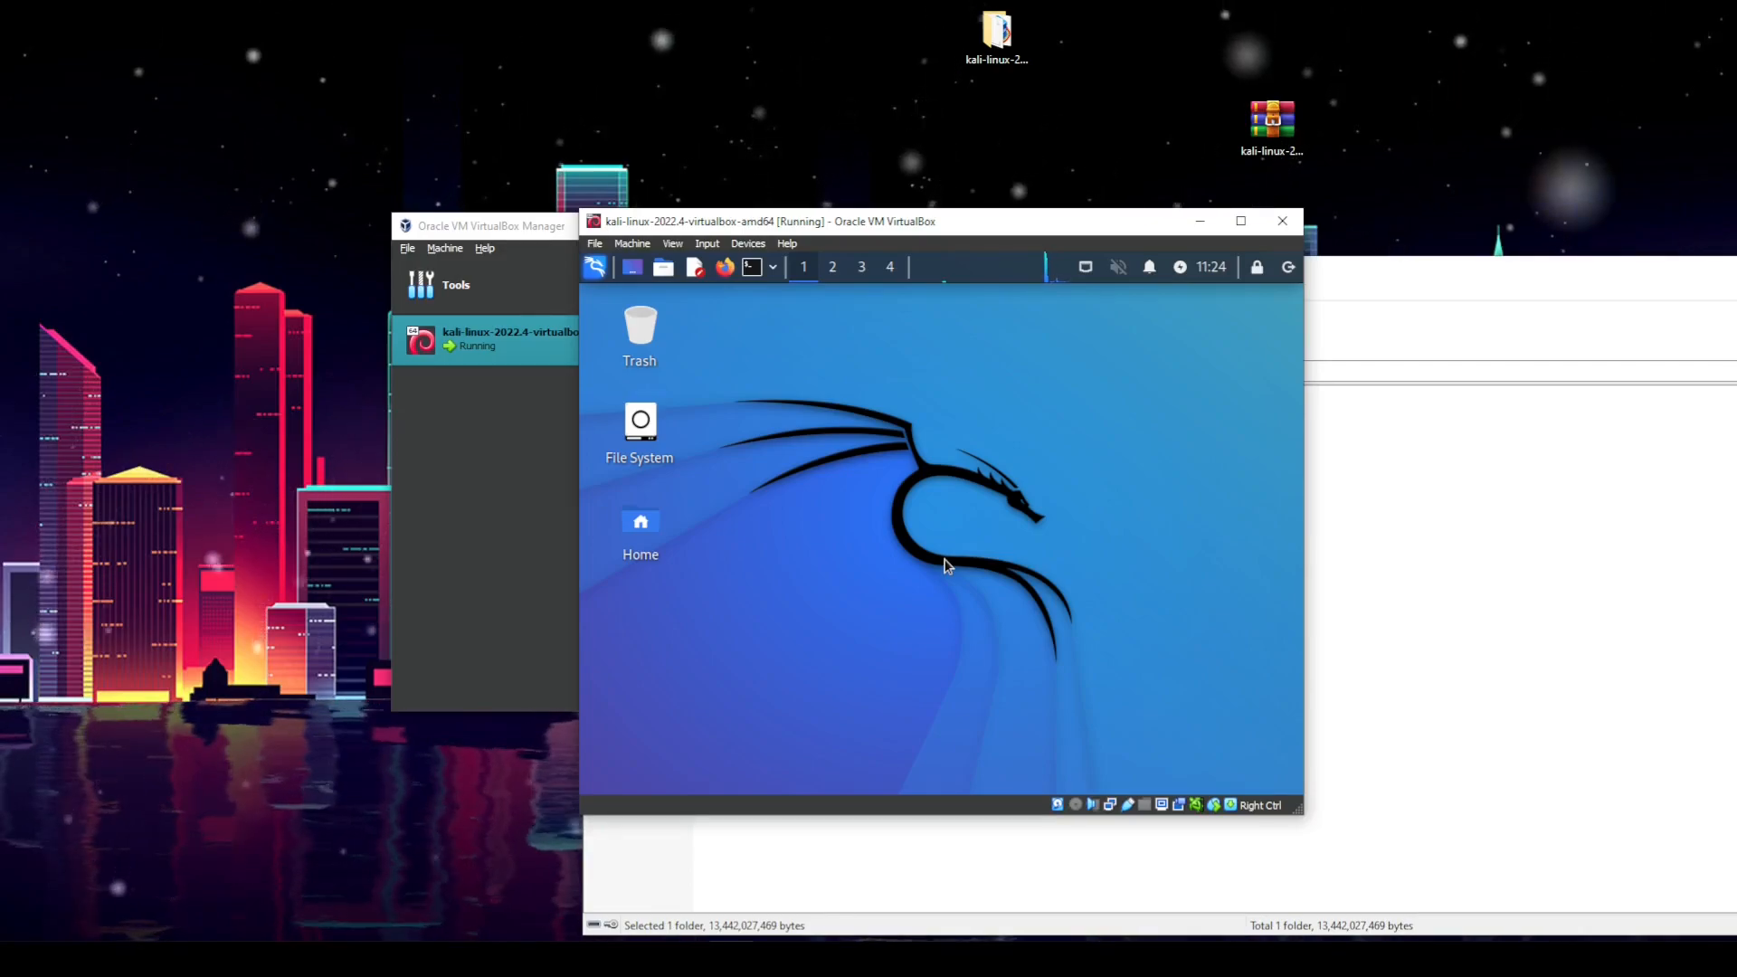
Step: Move the Kali VM window toward the upper left and enlarge it to fill most of the screen
{"action": "left_click_drag", "start_coordinate": [1002, 231], "coordinate": [591, 86]}
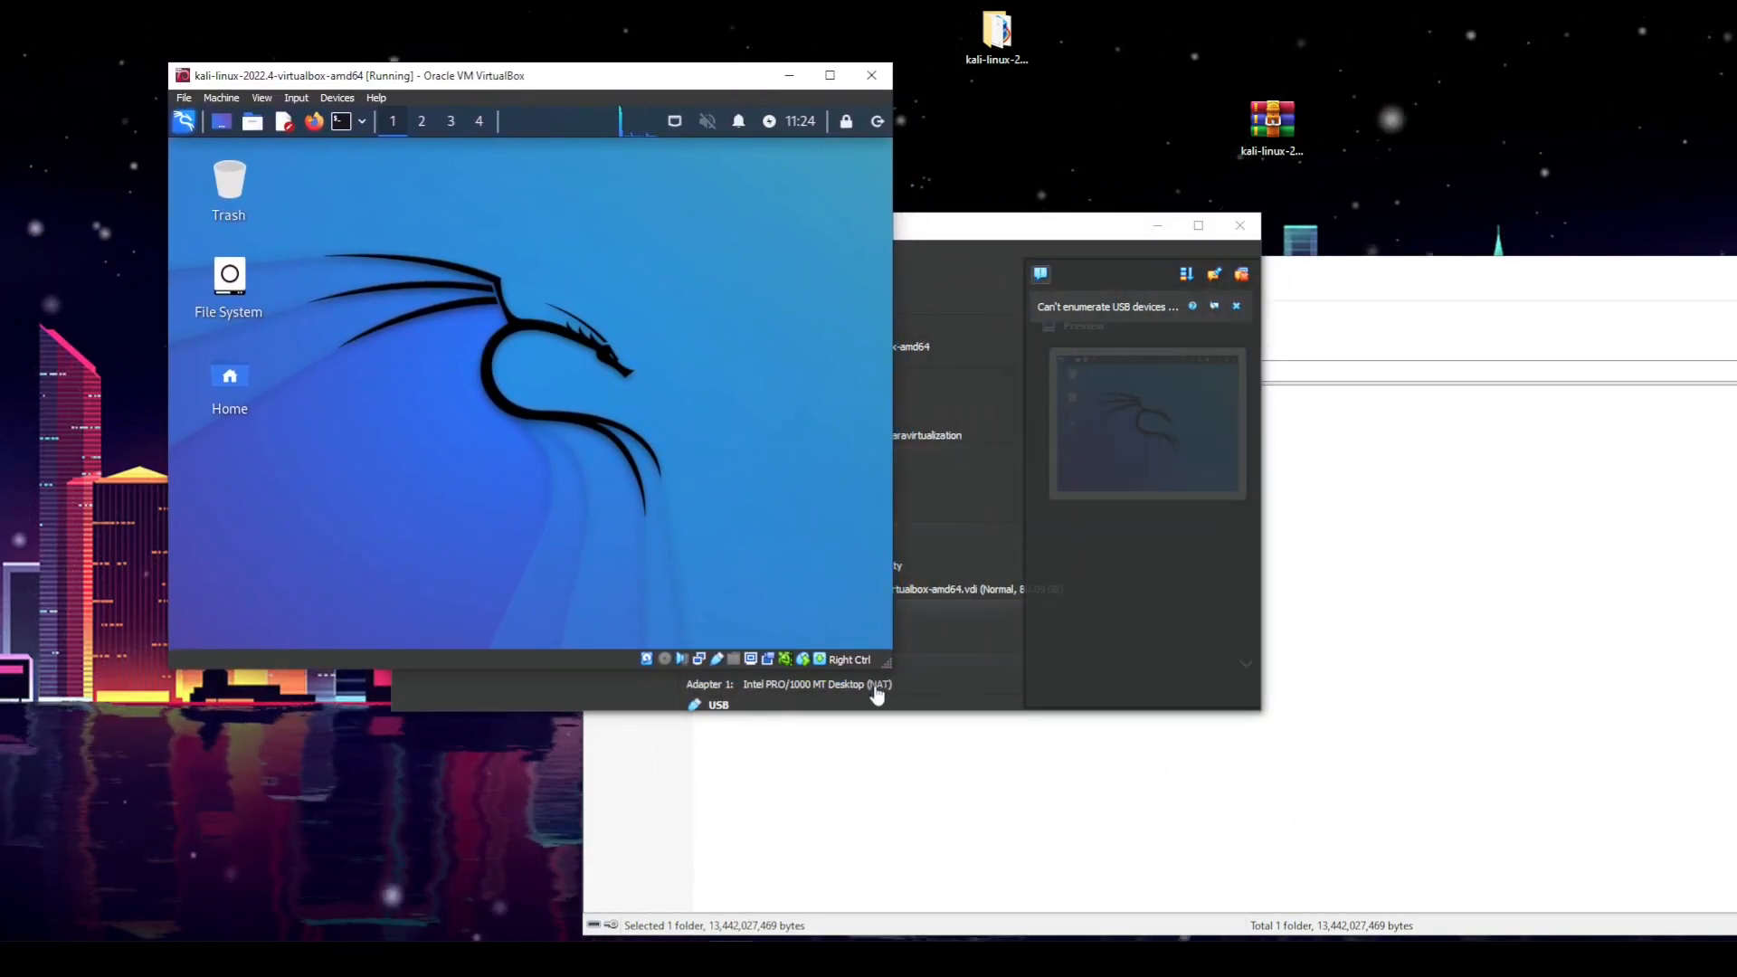
{"action": "left_click_drag", "start_coordinate": [886, 663], "coordinate": [1663, 874]}
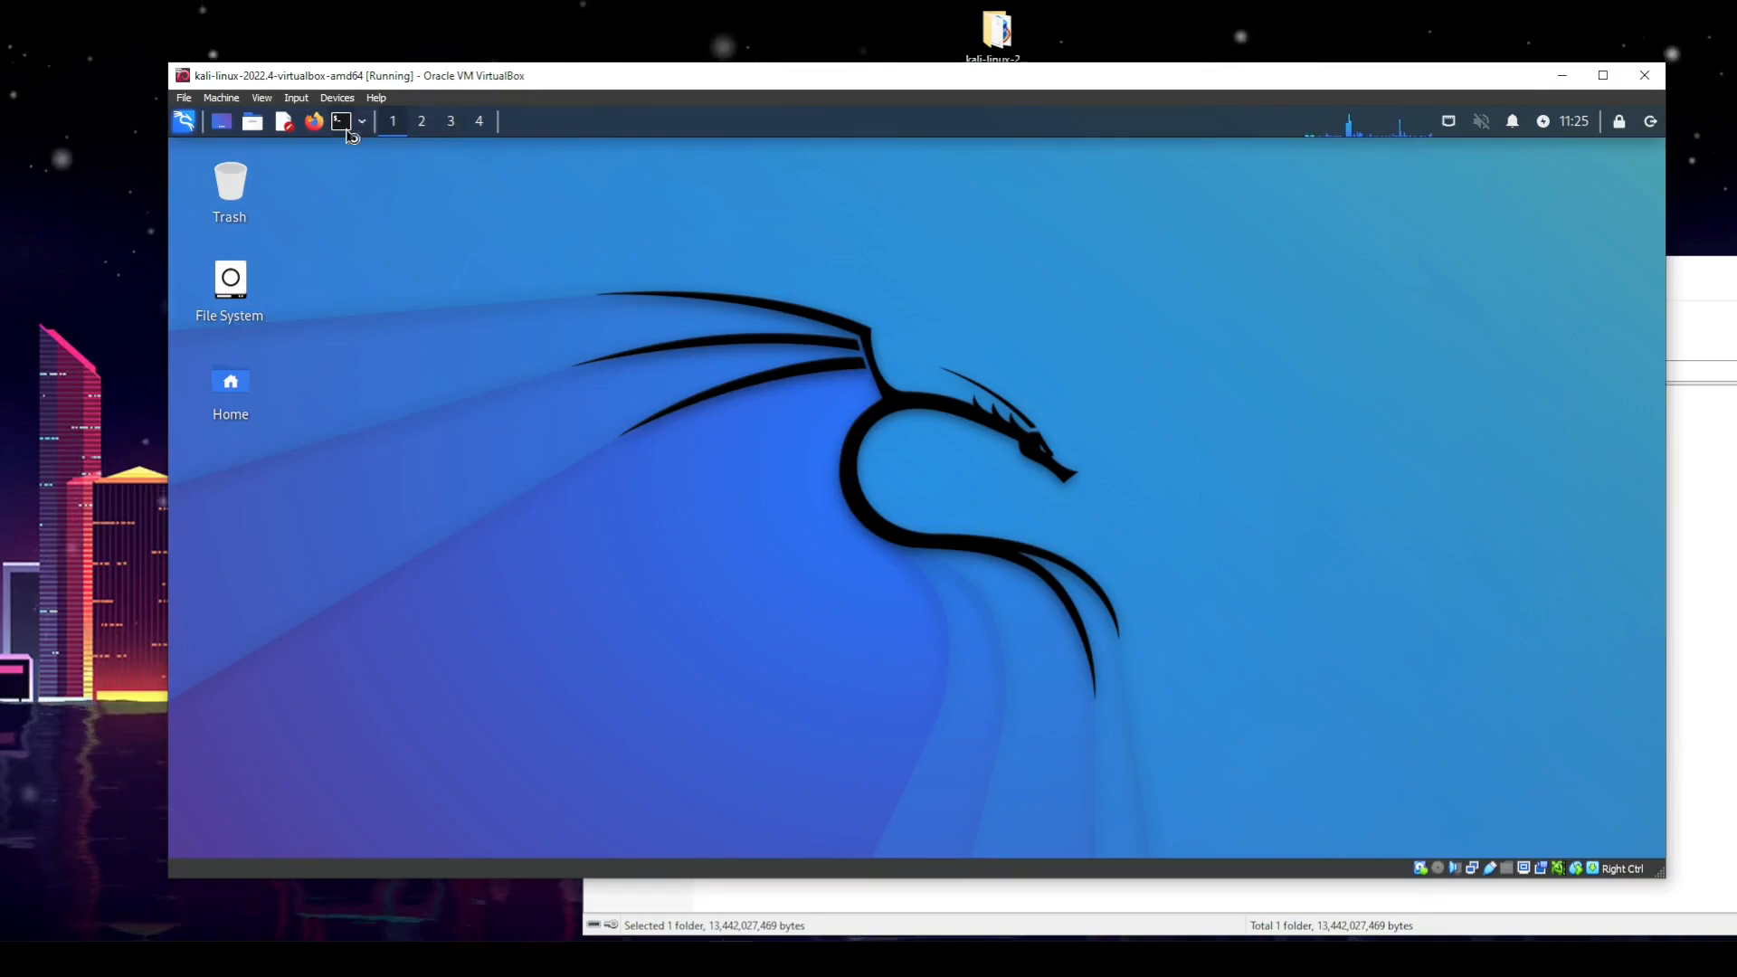
{"action": "key", "text": "ctrl+alt+t"}
{"action": "left_click_drag", "start_coordinate": [694, 217], "coordinate": [968, 285]}
{"action": "left_click", "coordinate": [1196, 281]}
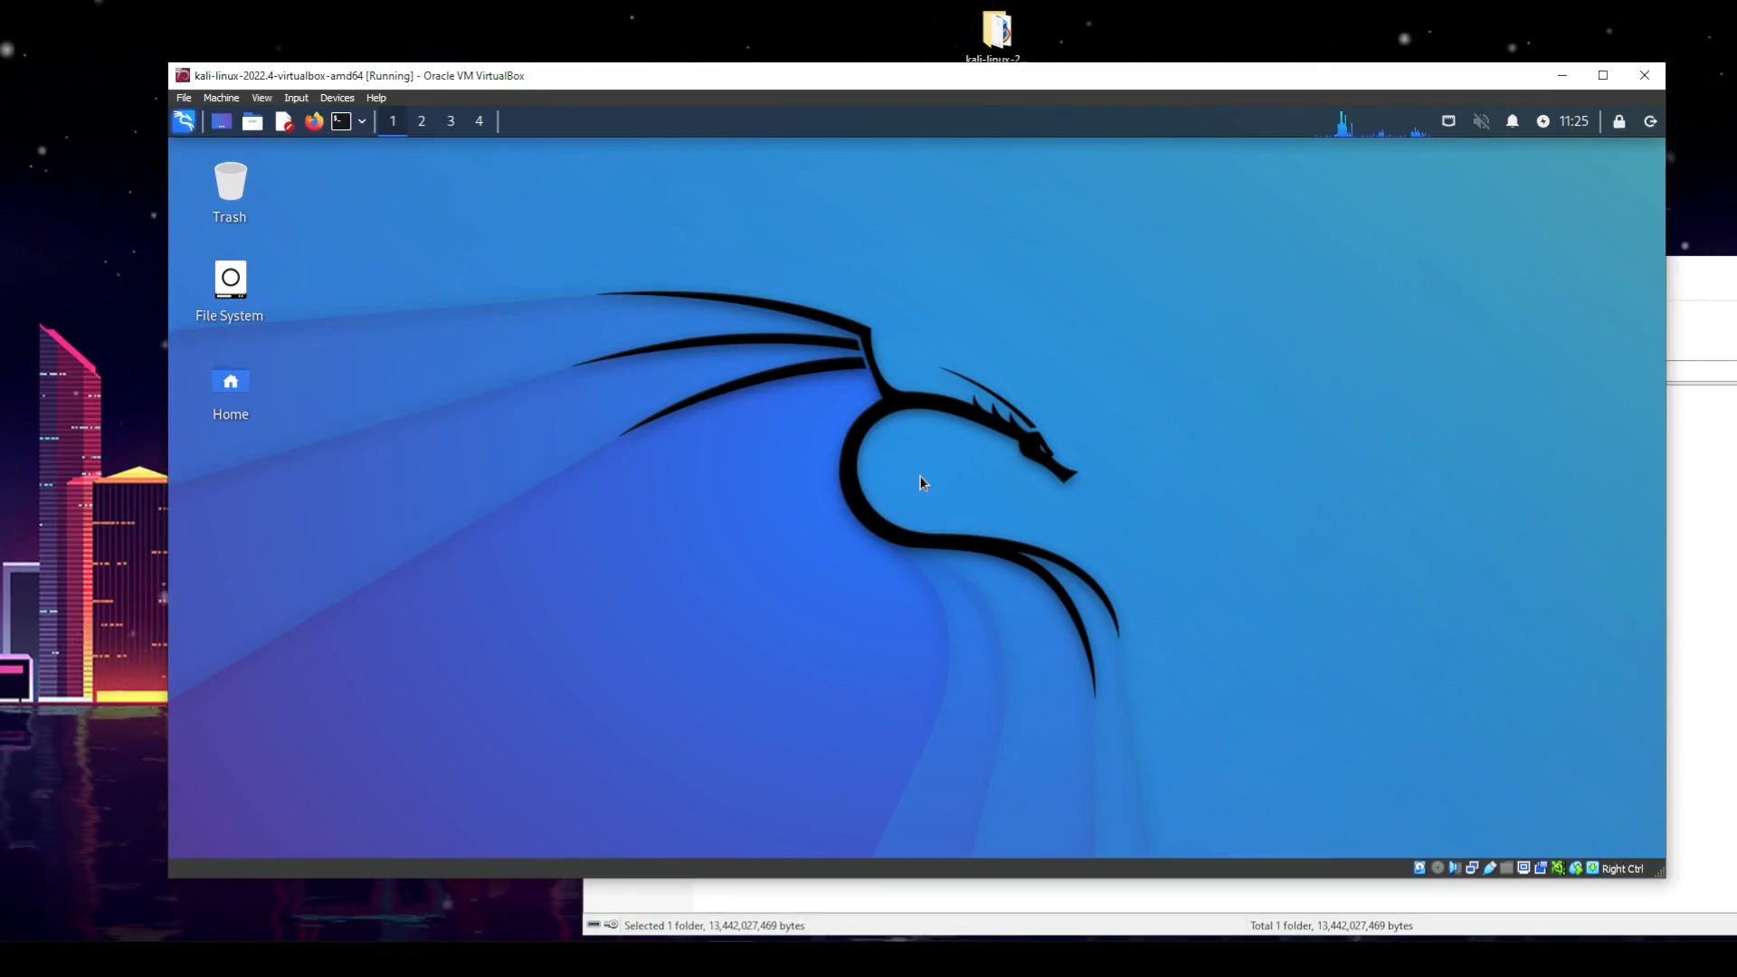
{"action": "left_click_drag", "start_coordinate": [628, 276], "coordinate": [1357, 685]}
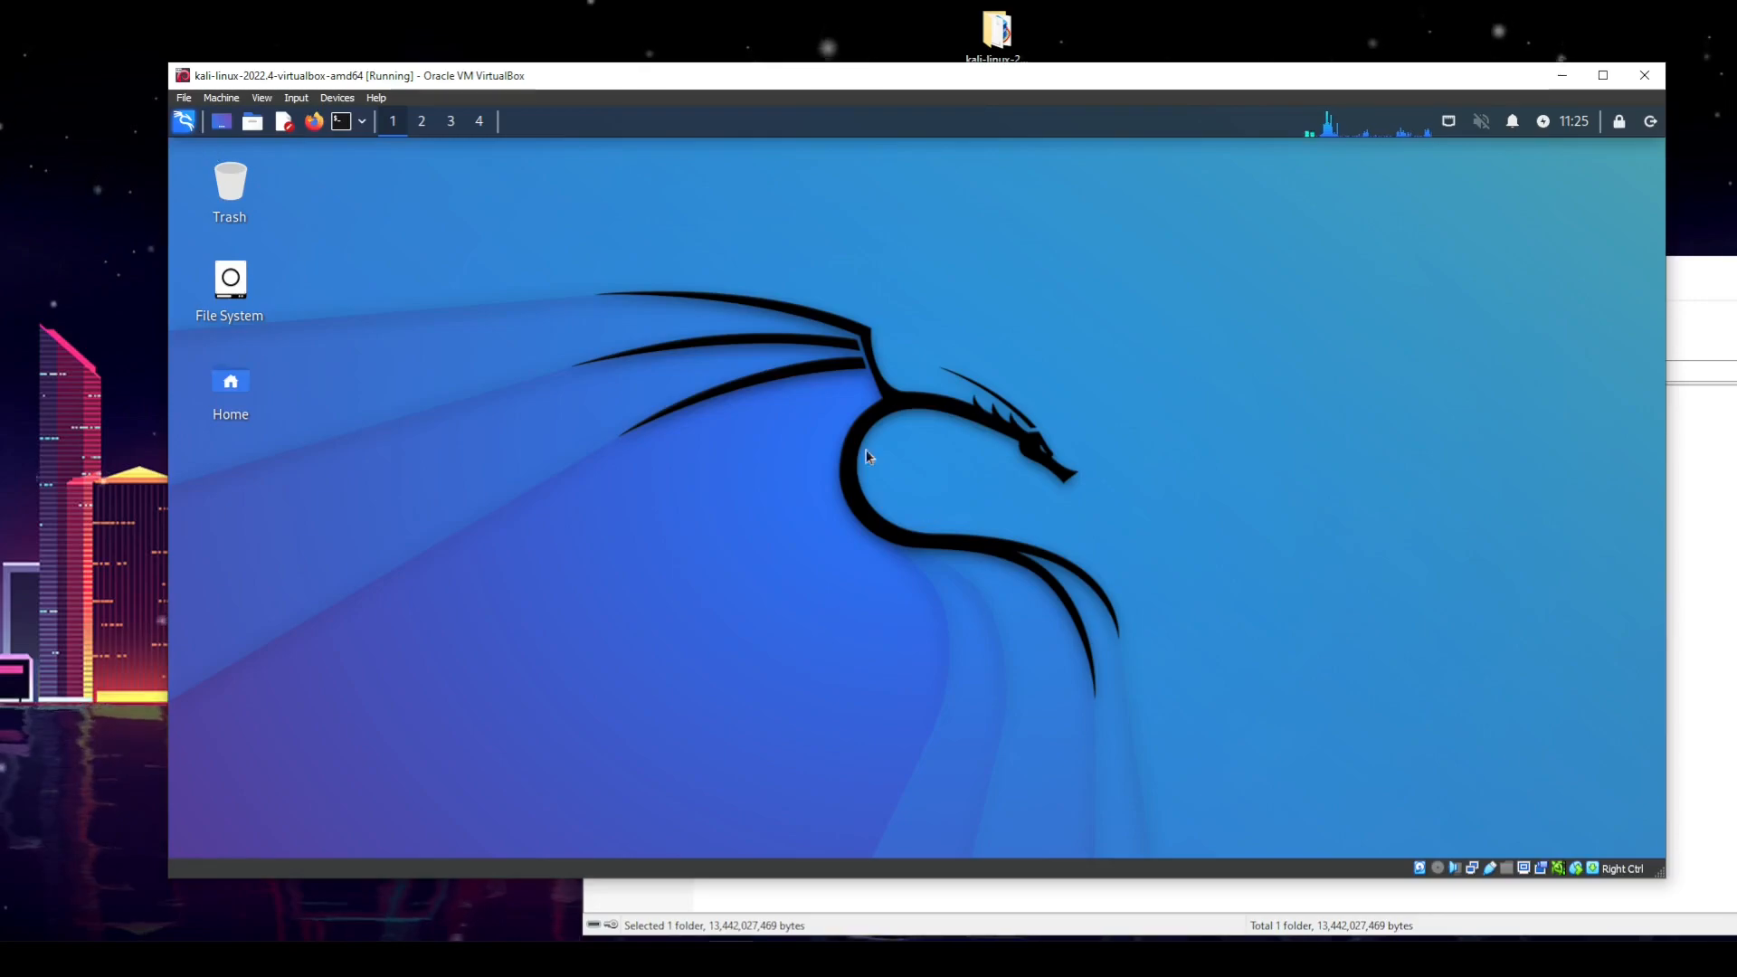